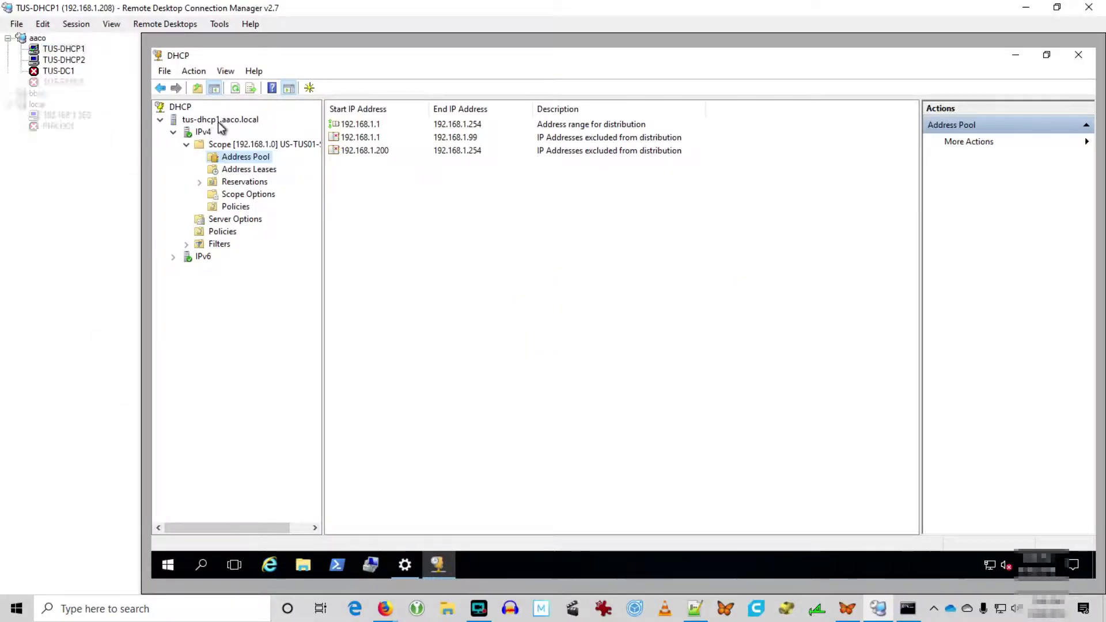
# Select the tus-dhcp1.aaco.local server in the DHCP tree.
pyautogui.click(219, 121)
# Stop tus-dhcp1's DHCP service through All Tasks, then switch to the TUS-DHCP2 session.
pyautogui.rightClick(219, 123)
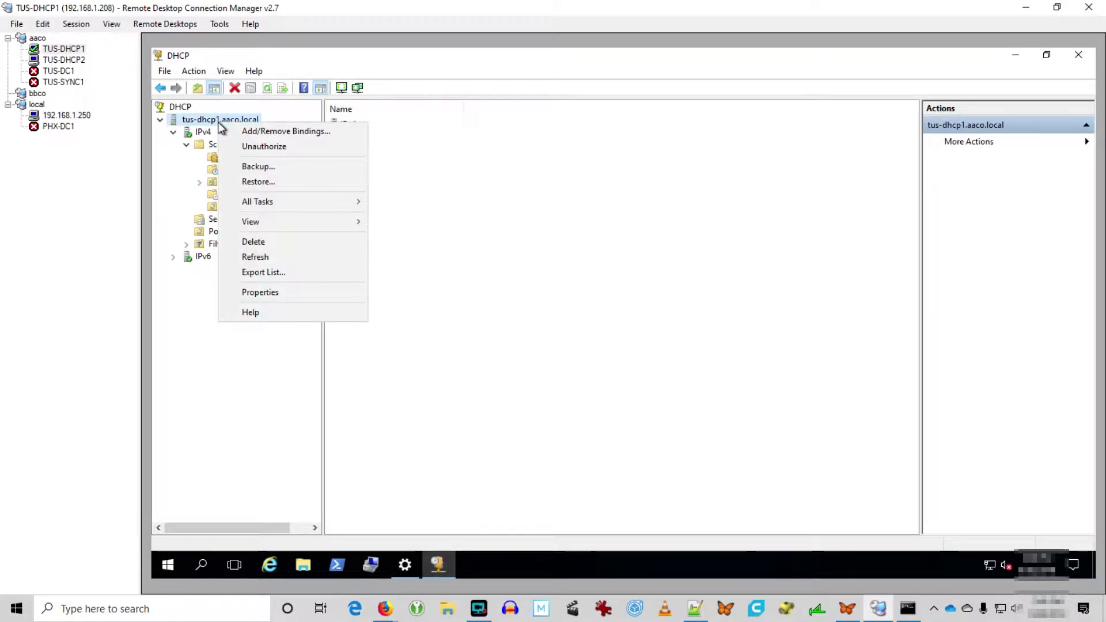
pyautogui.moveTo(259, 202)
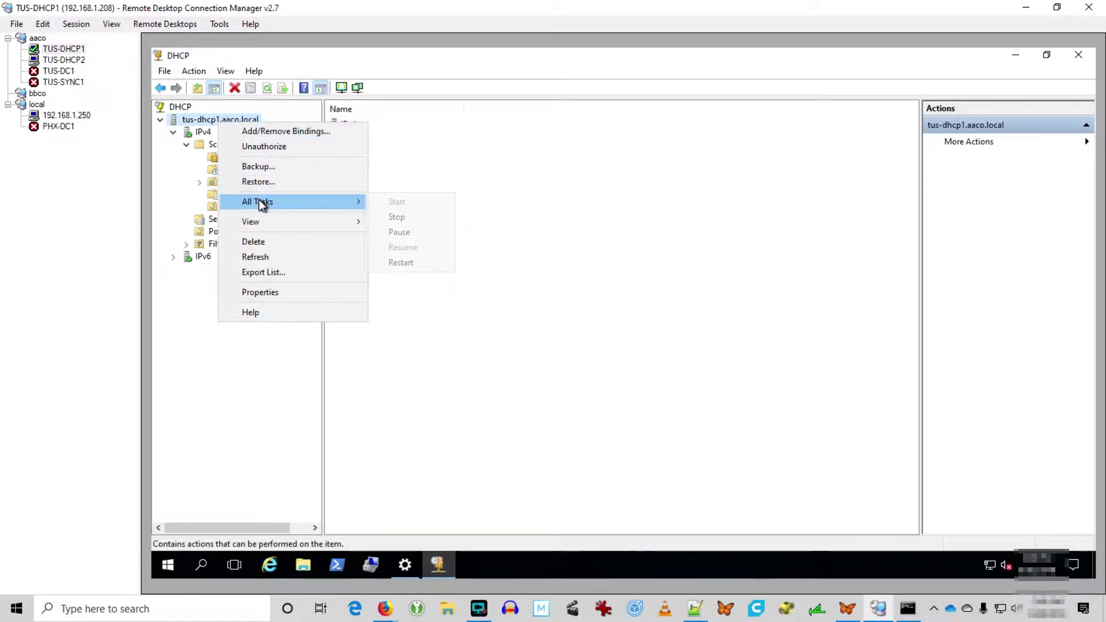
pyautogui.click(416, 213)
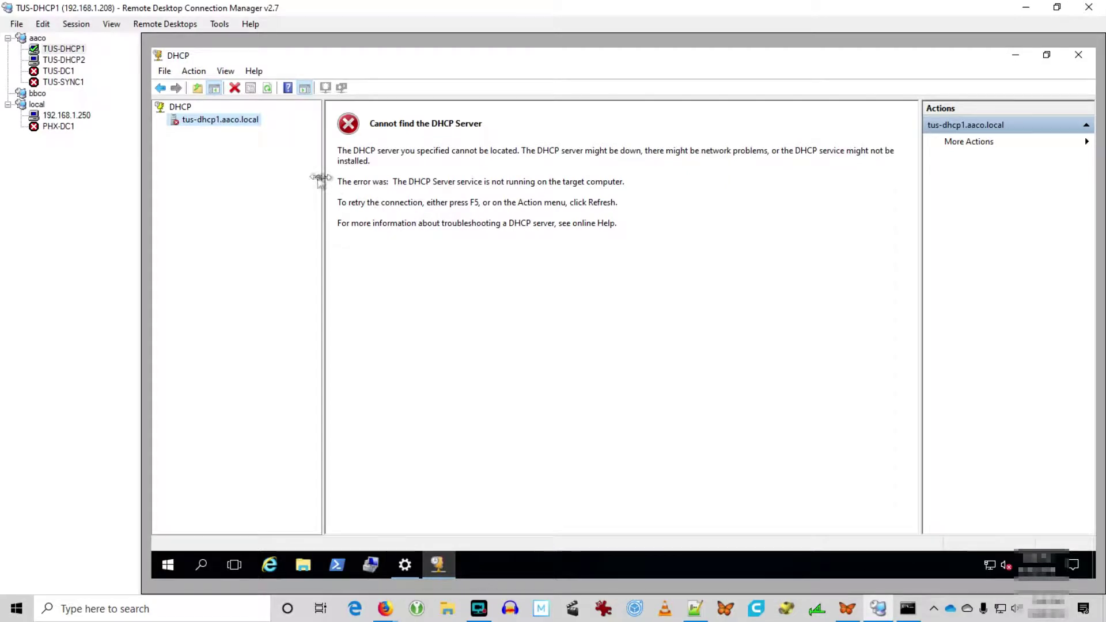
pyautogui.click(66, 60)
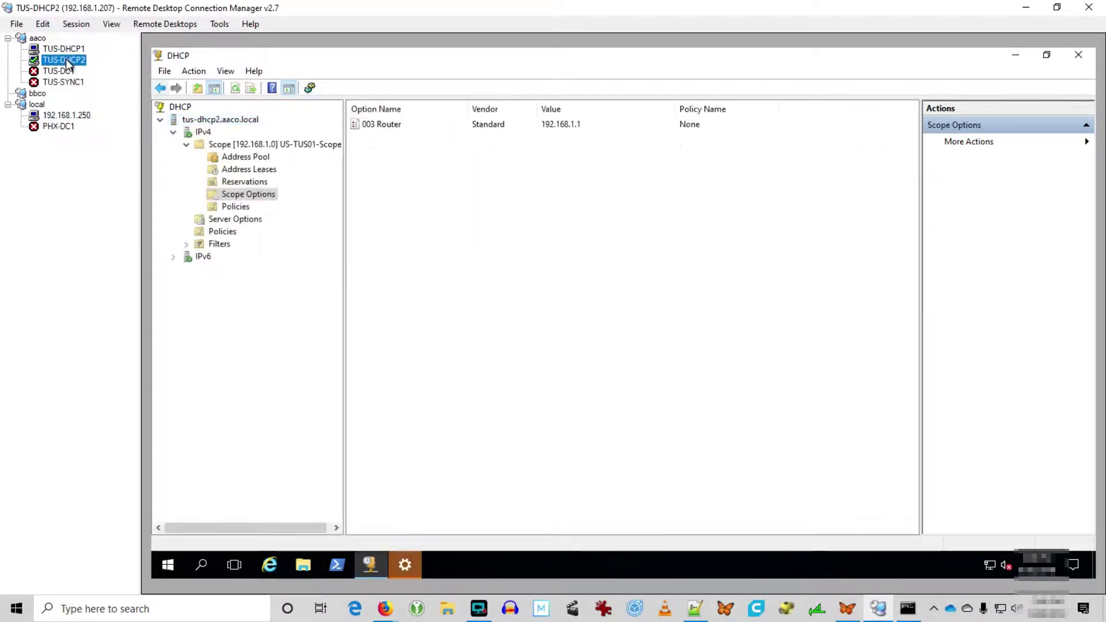
# Expand IPv4 on tus-dhcp2, open Configure Failover, and cancel without changes.
pyautogui.click(202, 131)
pyautogui.rightClick(207, 134)
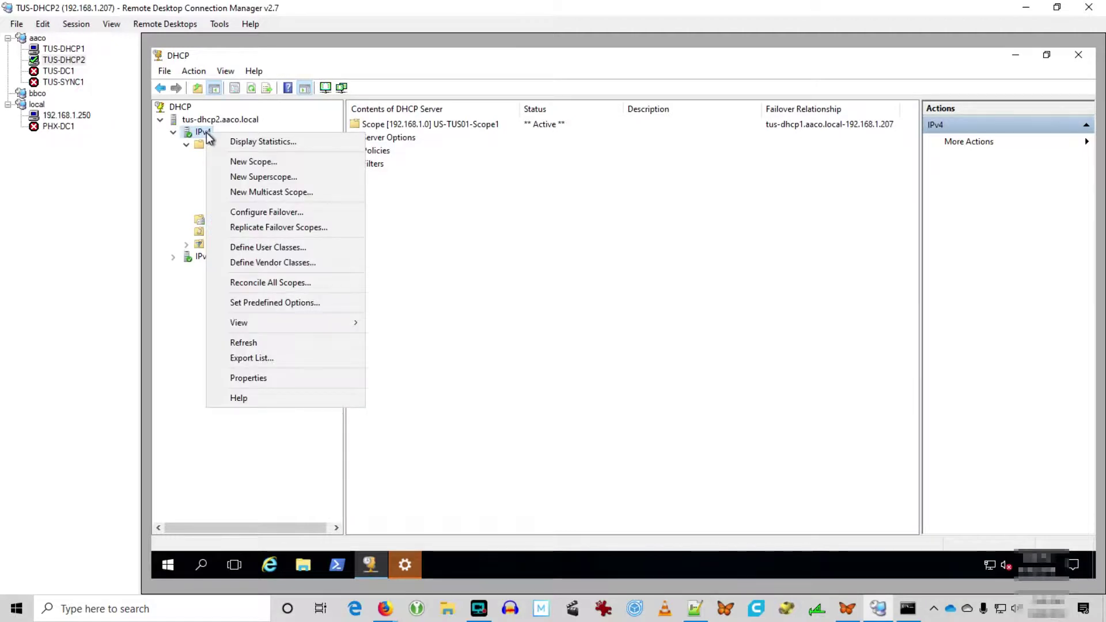
pyautogui.click(267, 211)
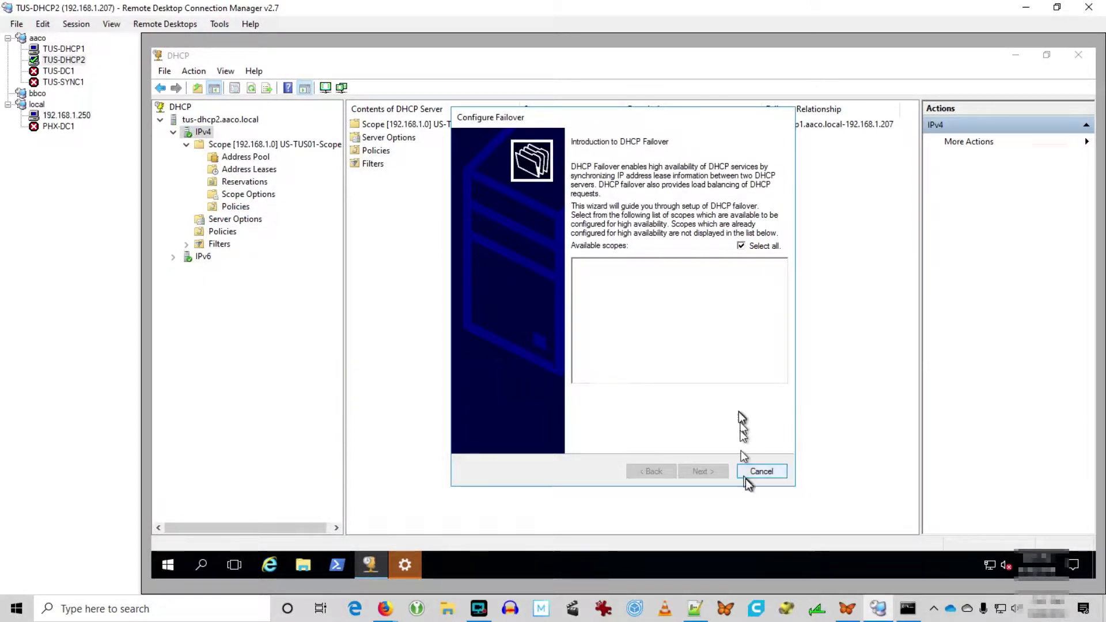
pyautogui.click(762, 471)
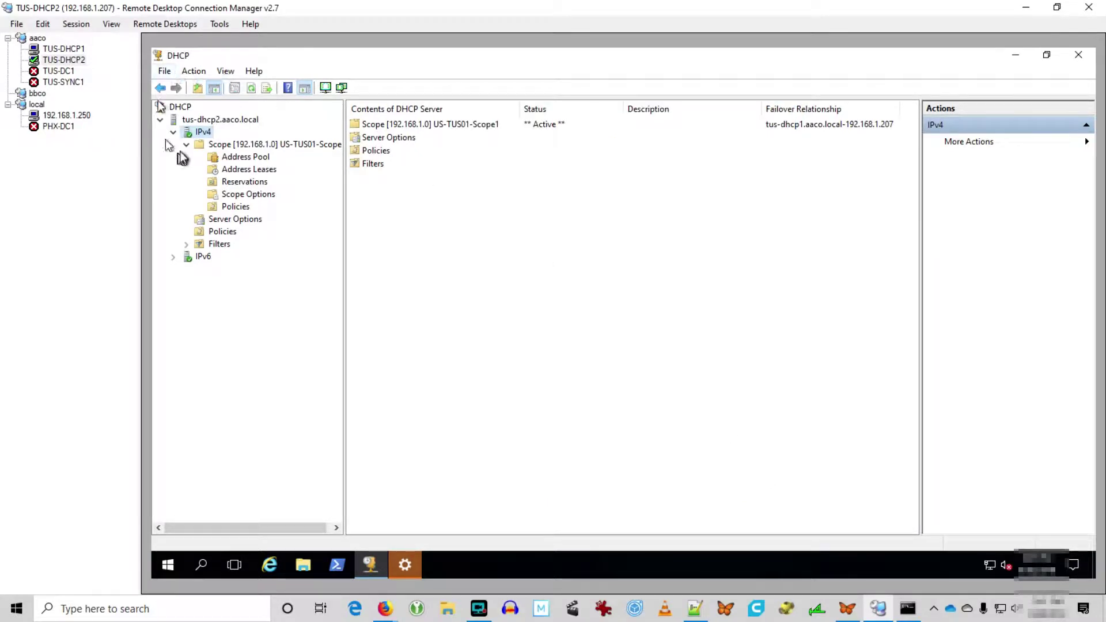
# Attempt Replicate Failover Scopes to tus-dhcp1 and dismiss the service-not-running error.
pyautogui.rightClick(198, 133)
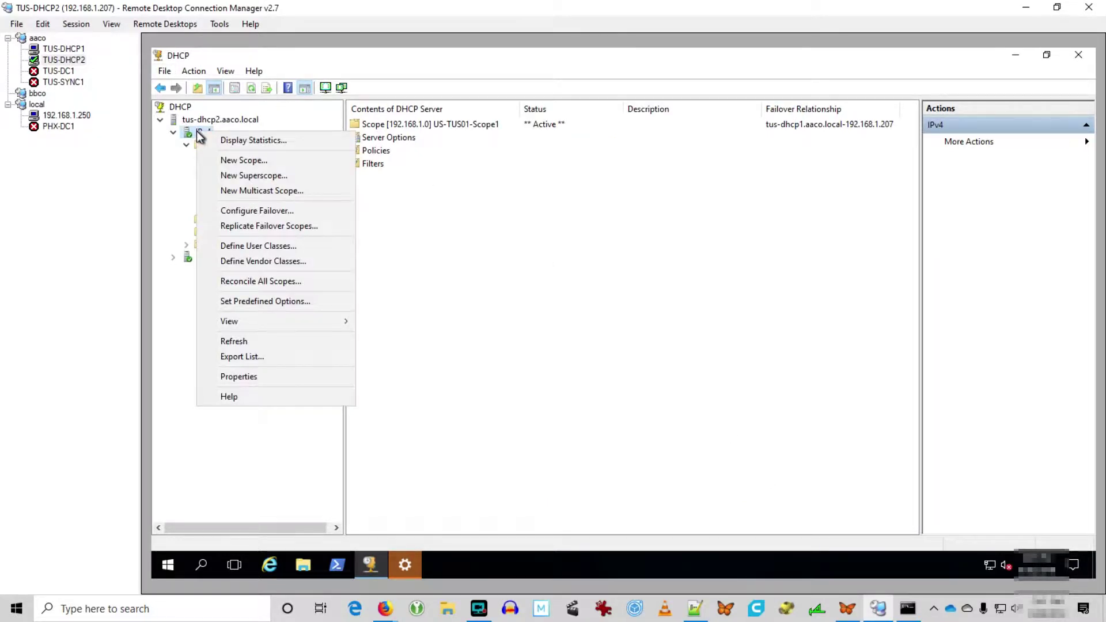
pyautogui.click(284, 227)
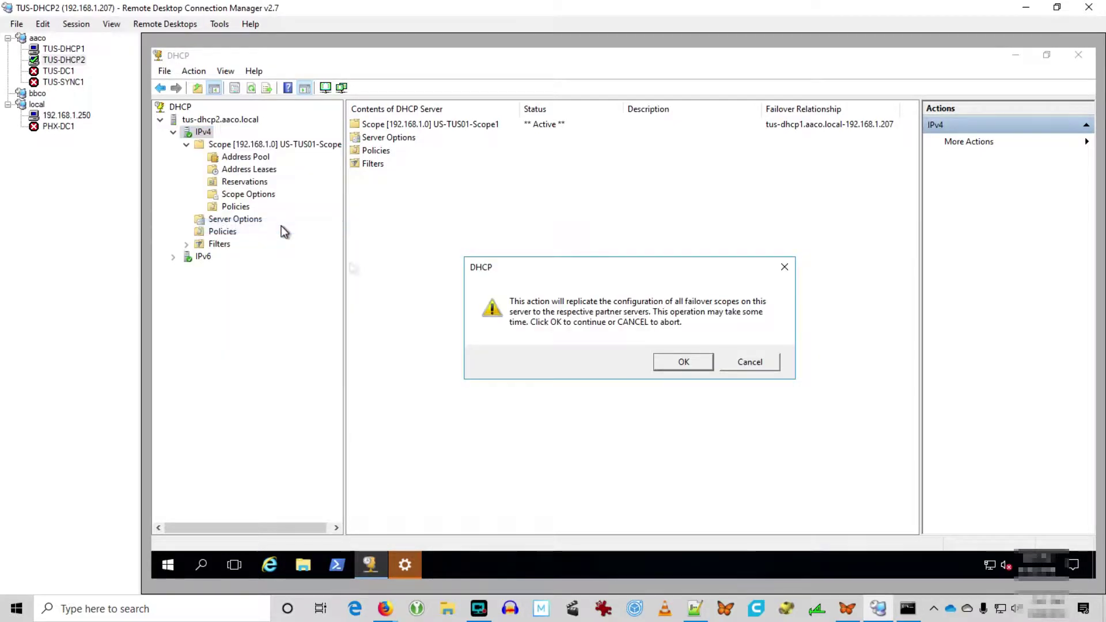
pyautogui.click(683, 361)
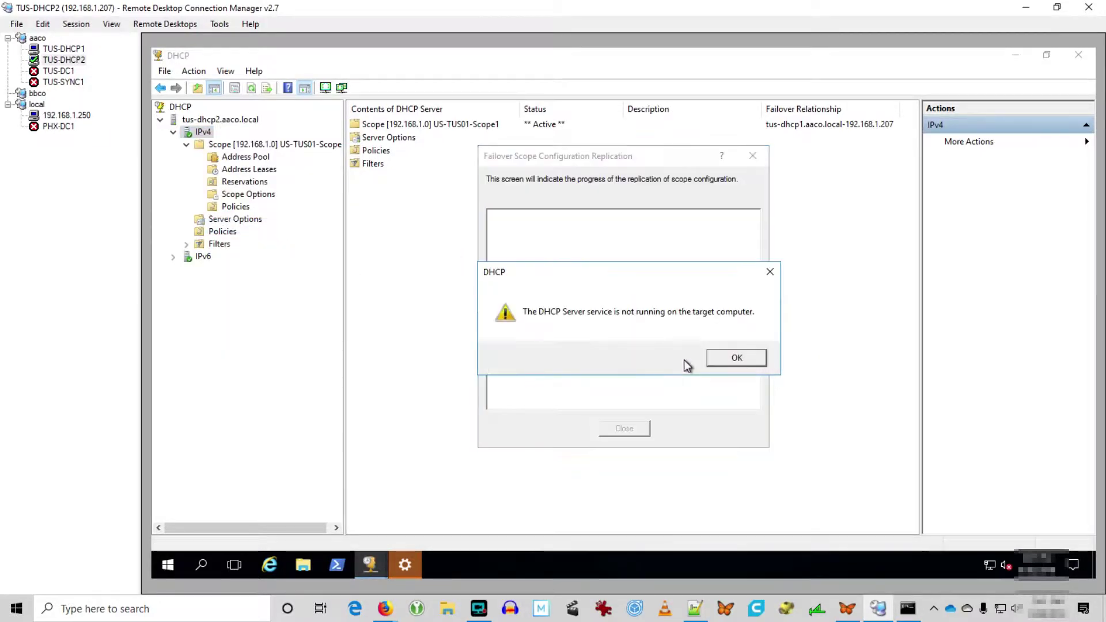
pyautogui.click(744, 364)
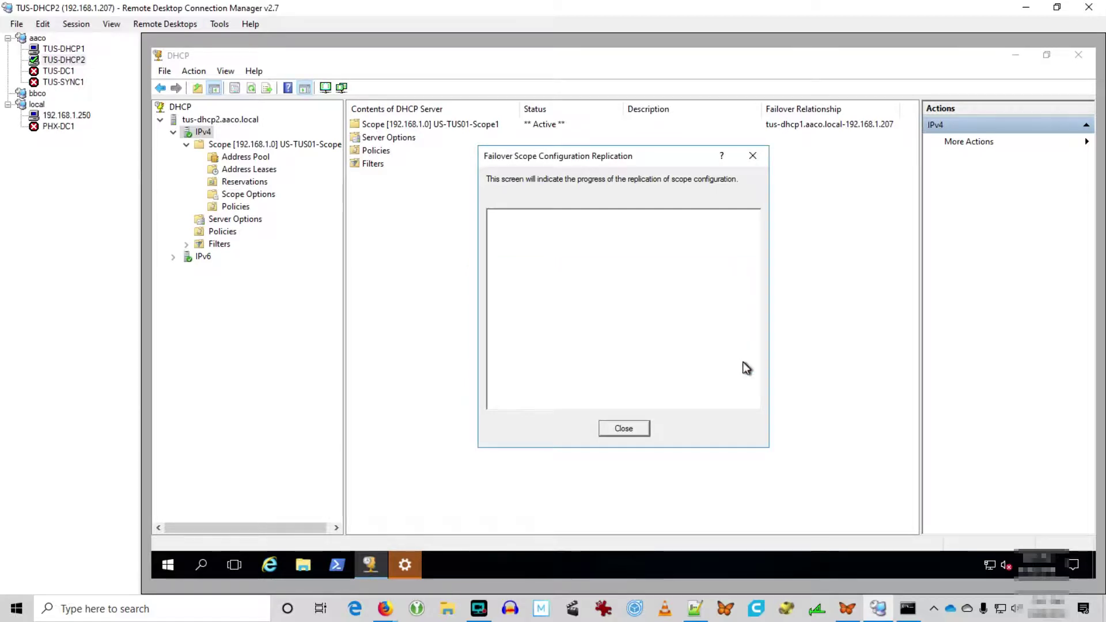
pyautogui.click(626, 429)
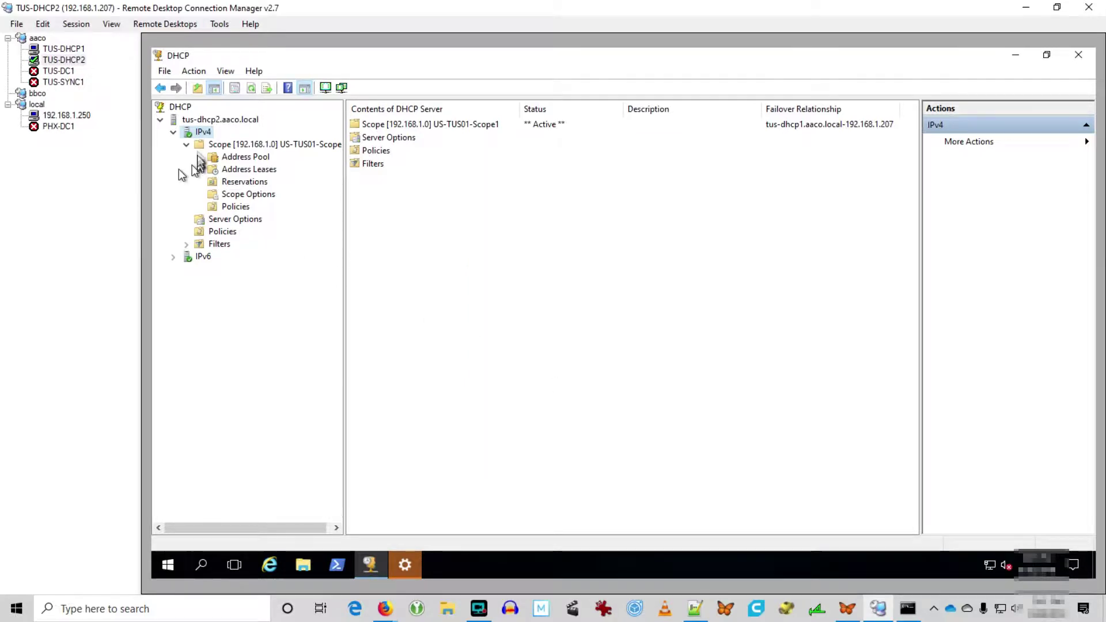
# Reopen Configure Failover on IPv4, cancel it again, and bring up the IPv4 actions.
pyautogui.rightClick(199, 131)
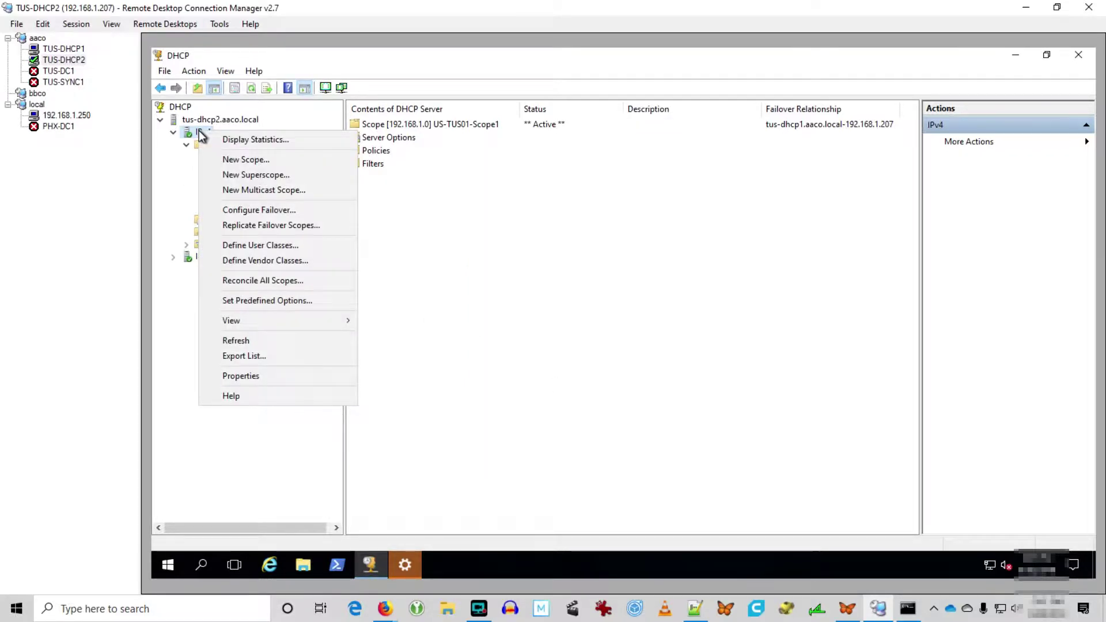
pyautogui.click(237, 210)
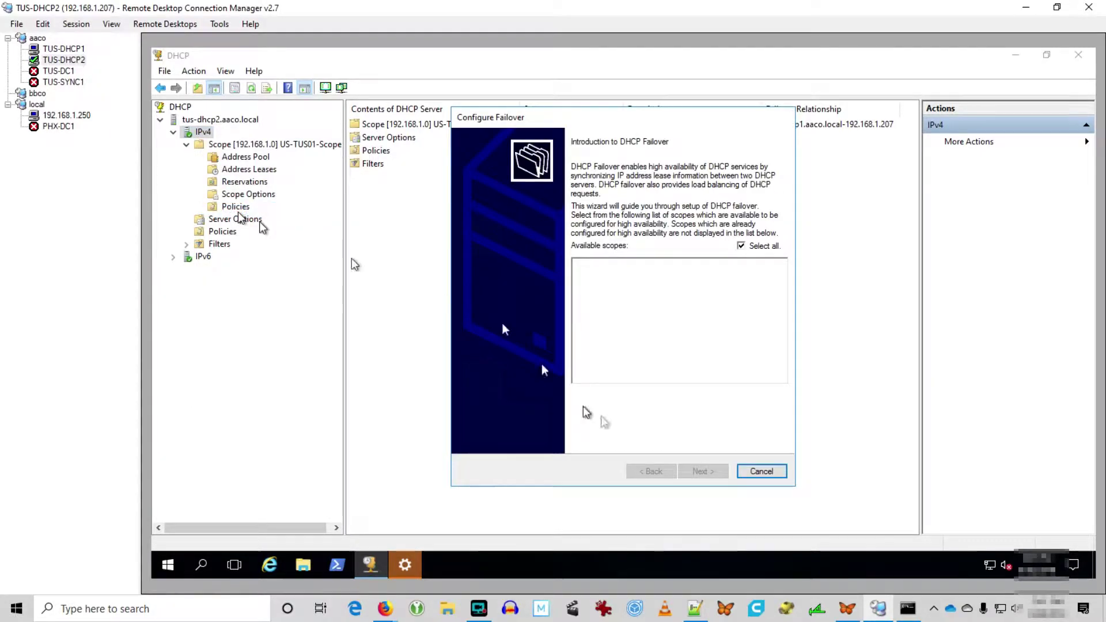
pyautogui.click(761, 473)
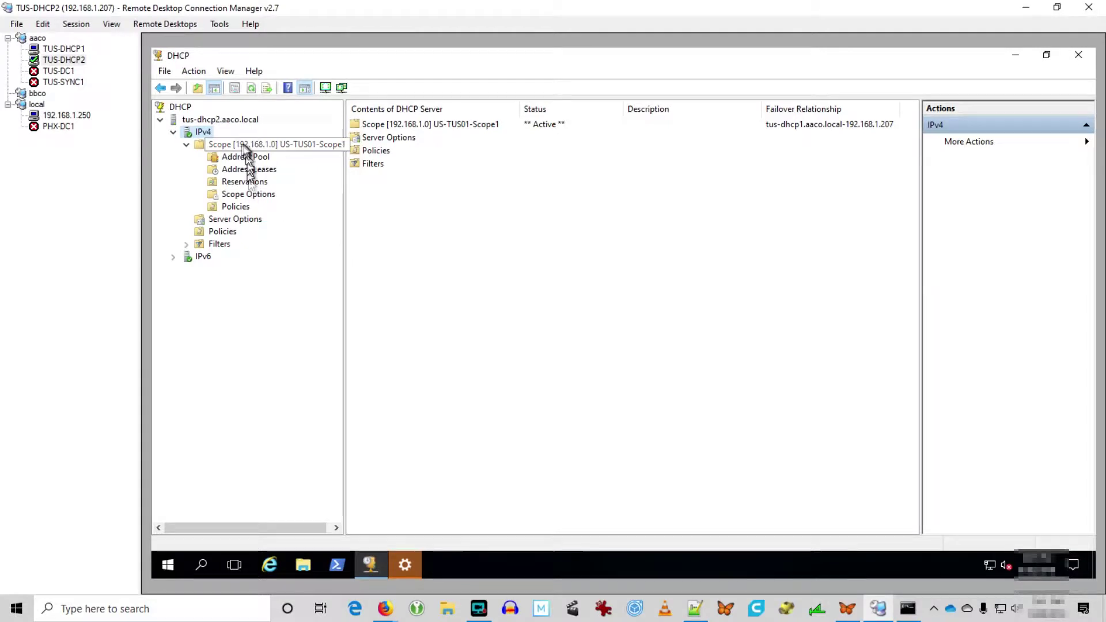
pyautogui.rightClick(199, 135)
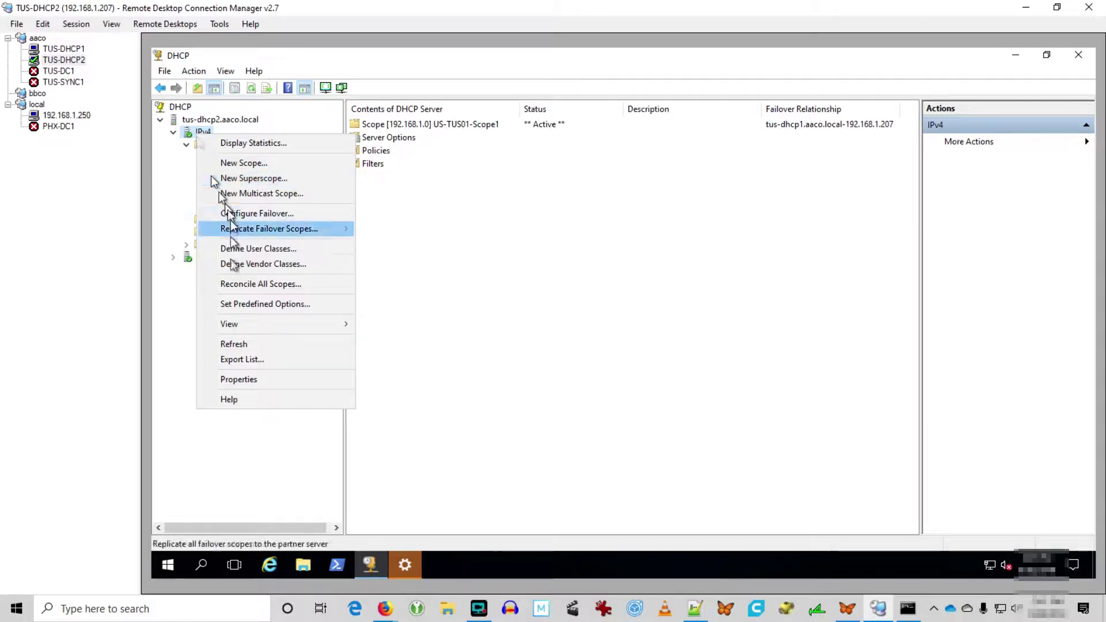
# In IPv4 Properties, edit the tus-dhcp1 failover relationship and change it to Partner down.
pyautogui.click(234, 380)
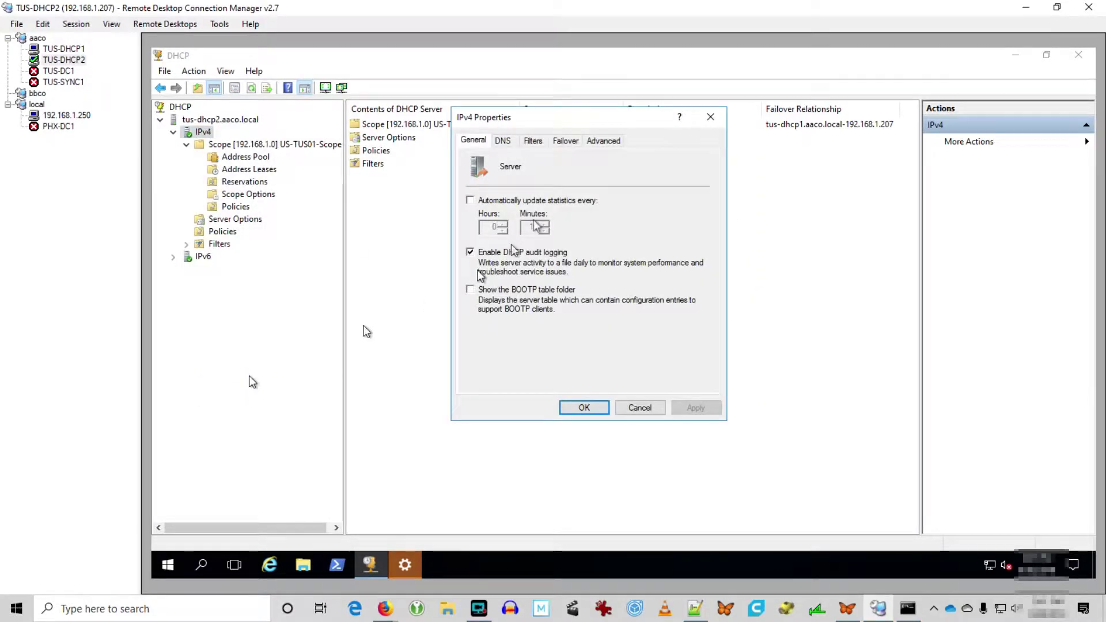
pyautogui.click(566, 139)
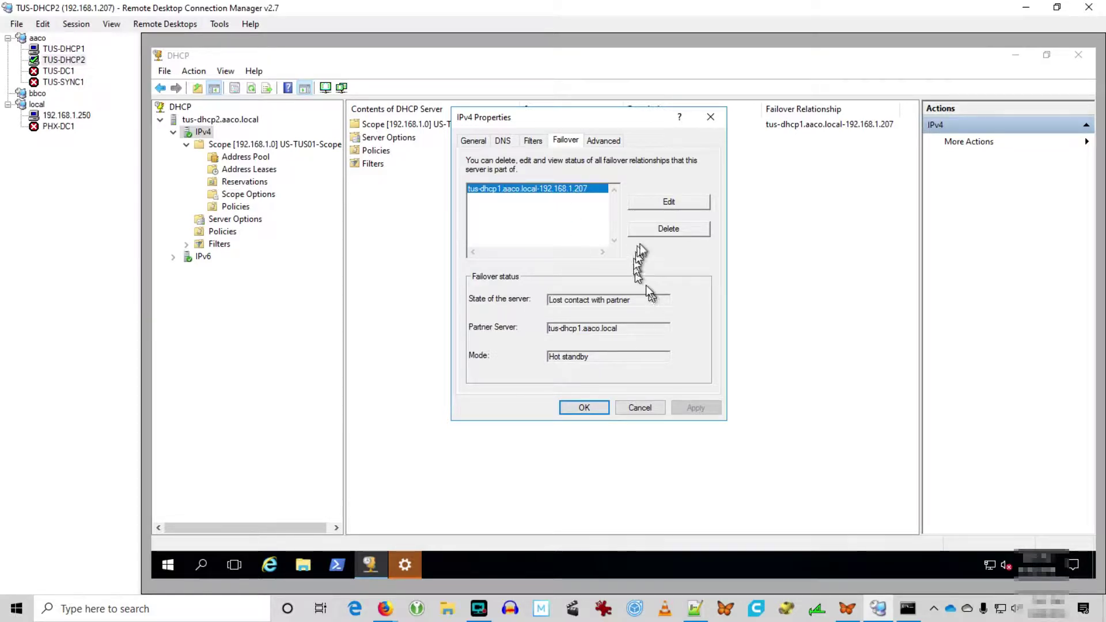
pyautogui.click(657, 199)
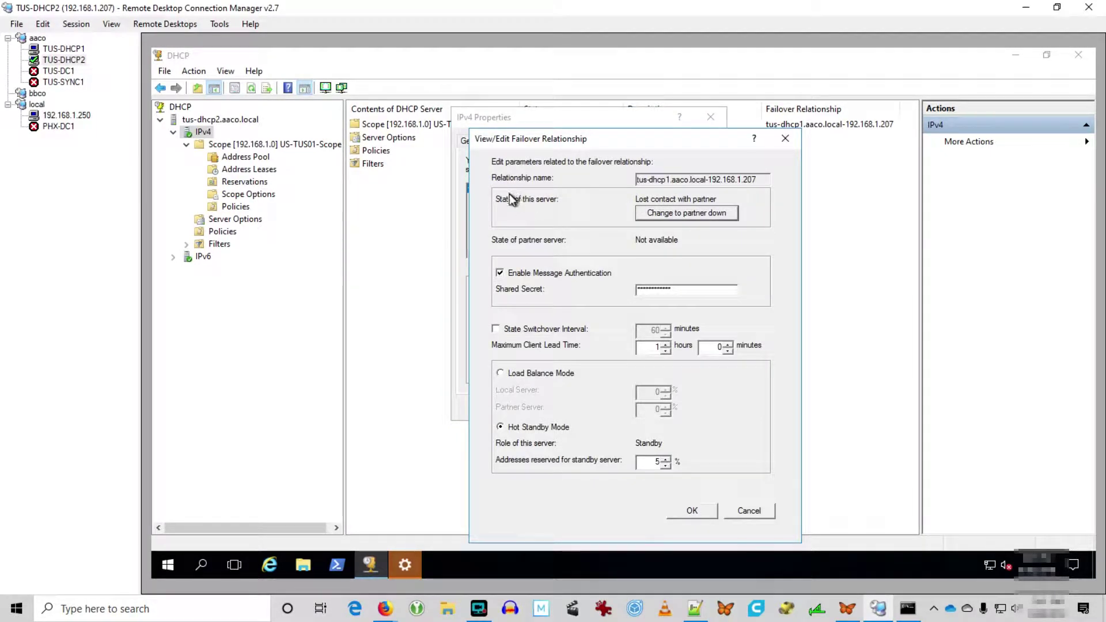
pyautogui.click(652, 213)
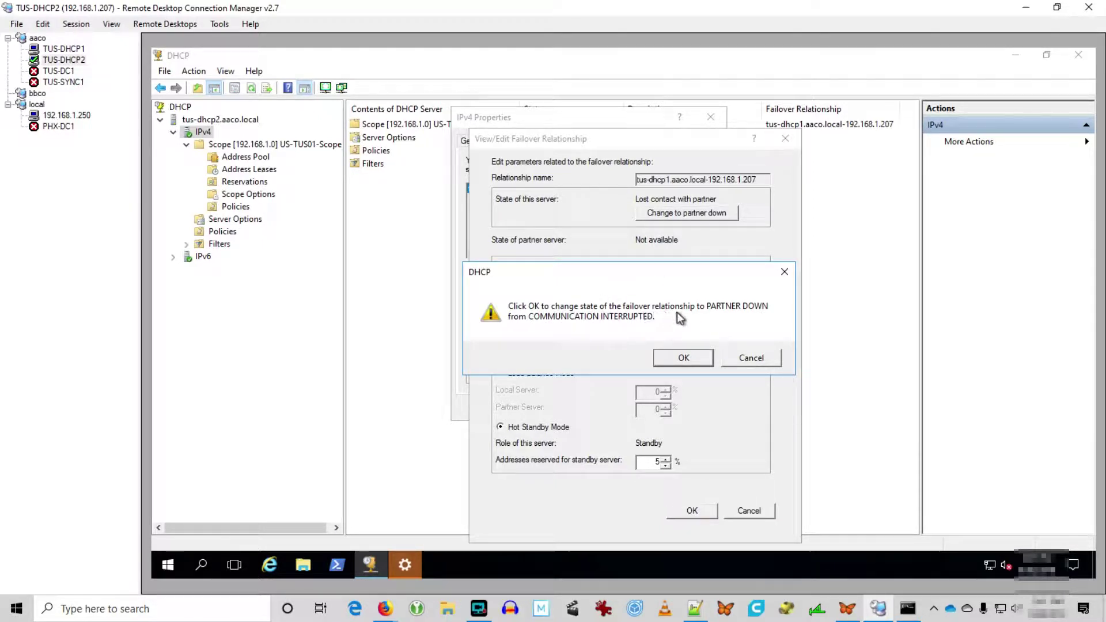
pyautogui.click(683, 357)
# Try Load Balance with Local Server at 100%, which is rejected; revert to Hot Standby.
pyautogui.click(552, 373)
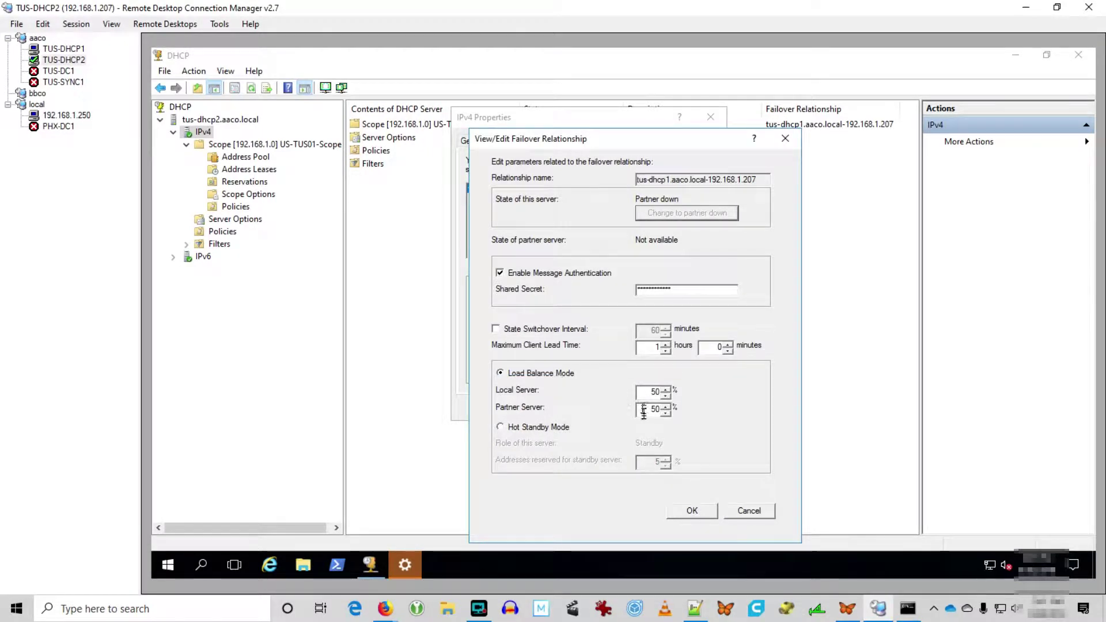
pyautogui.doubleClick(650, 392)
pyautogui.write('100')
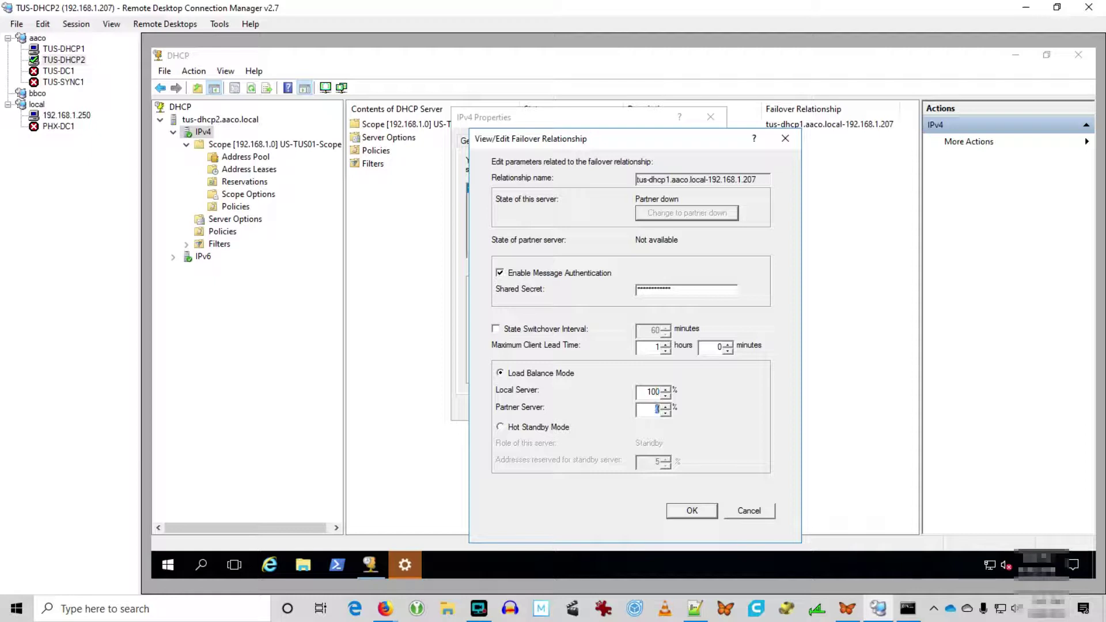
pyautogui.click(682, 512)
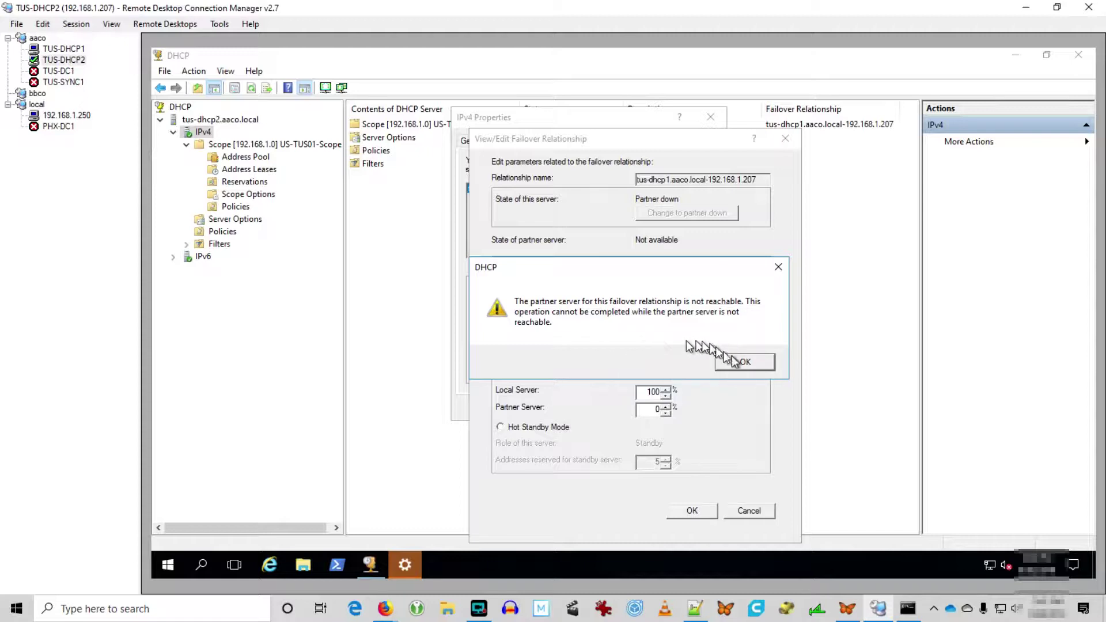
pyautogui.click(749, 360)
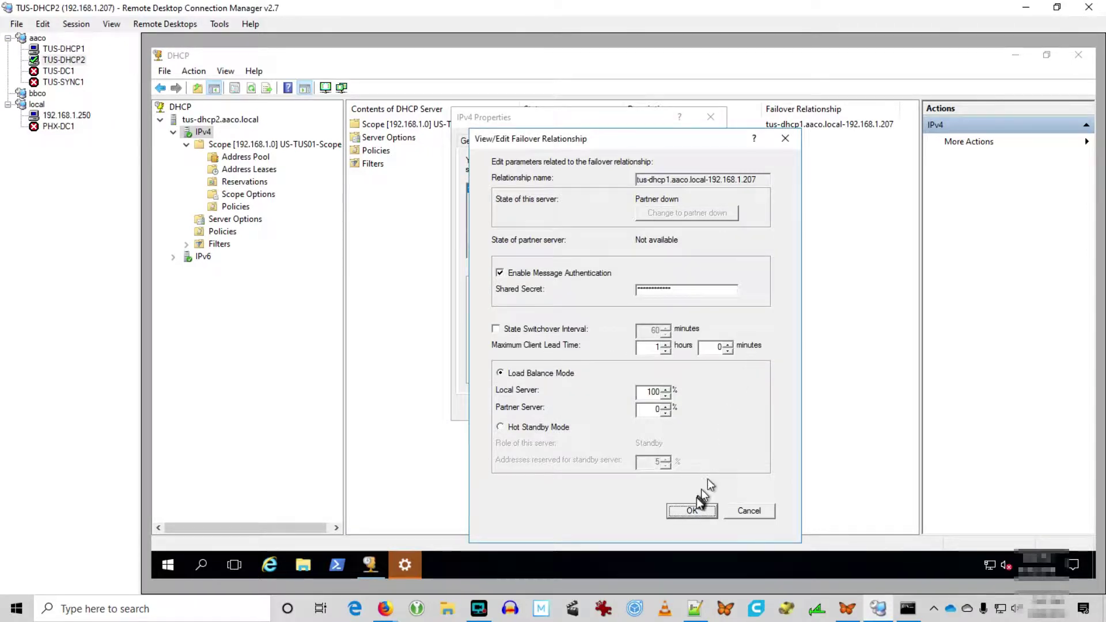
pyautogui.click(693, 512)
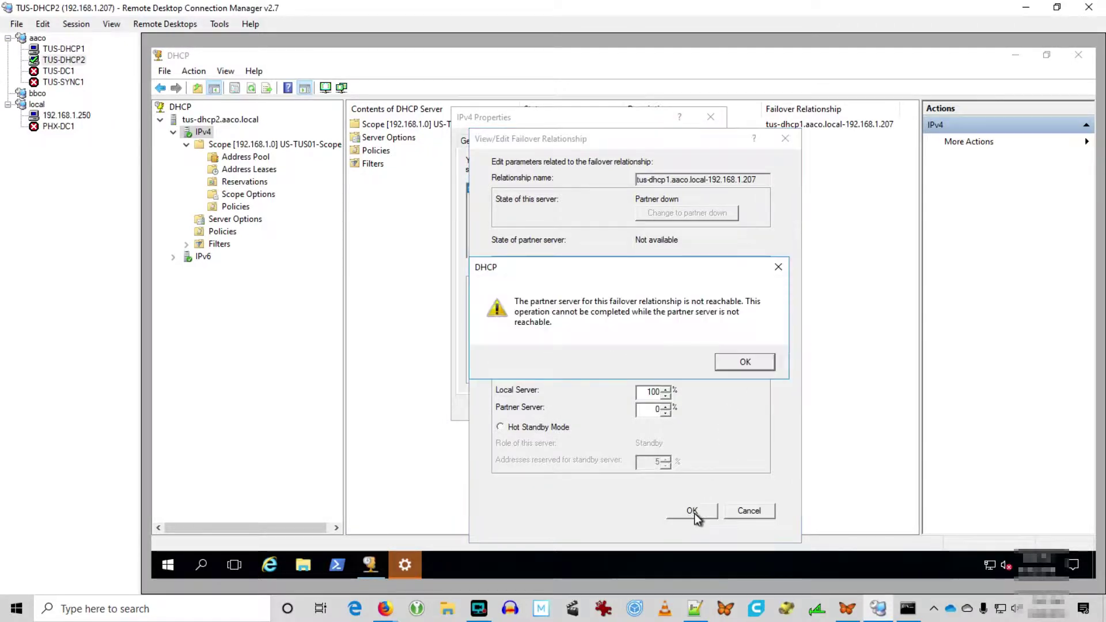
pyautogui.click(745, 361)
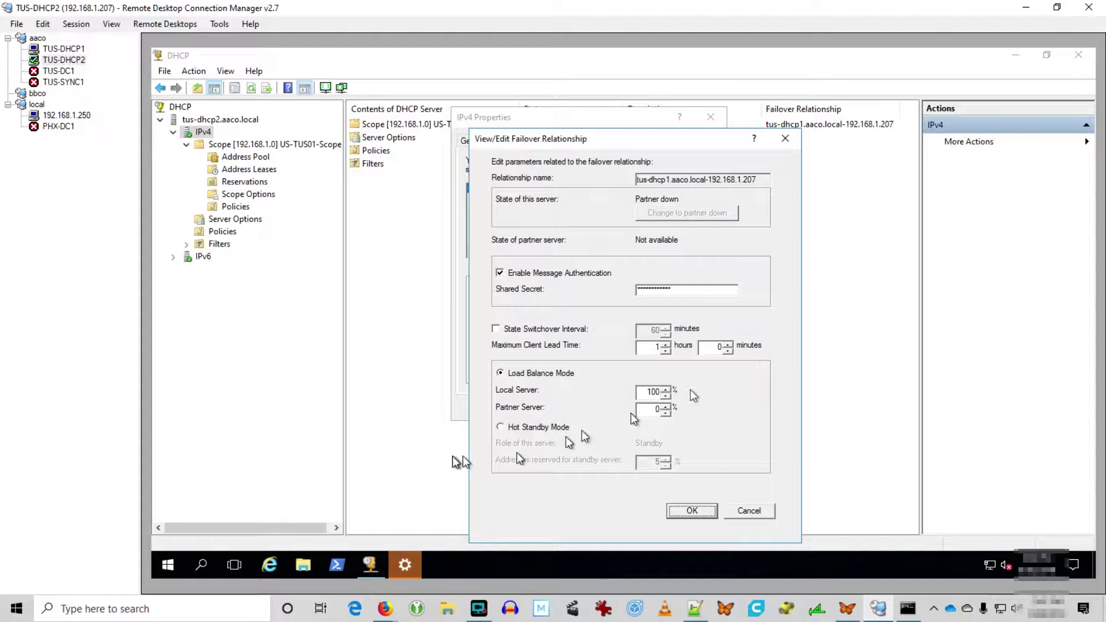
pyautogui.click(514, 428)
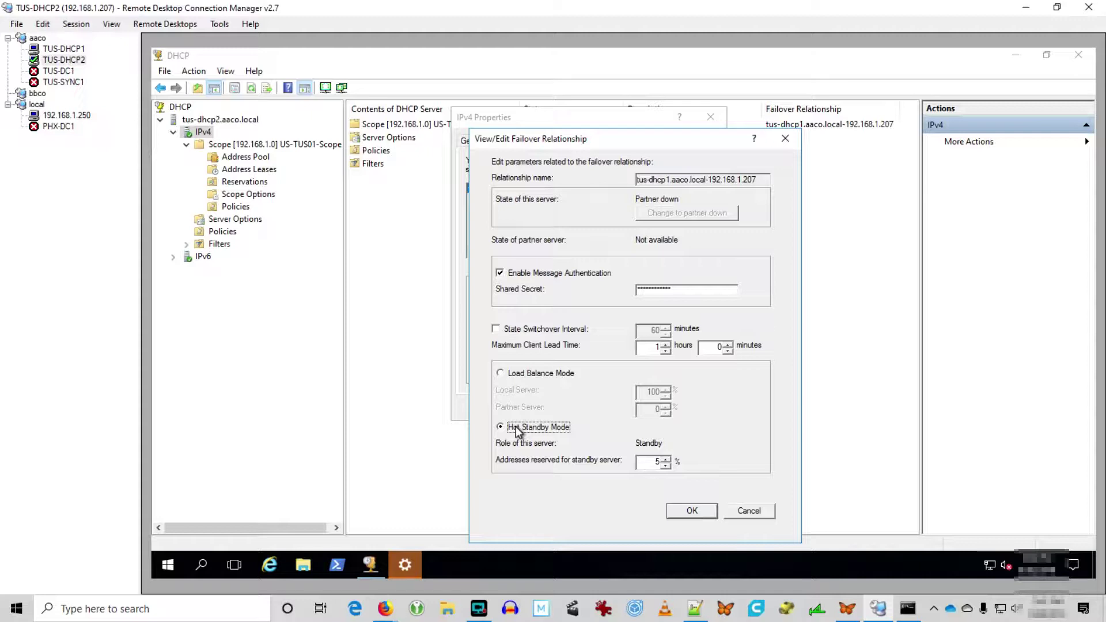
# Delete the failover relationship with tus-dhcp1 despite the partner being down.
pyautogui.click(737, 511)
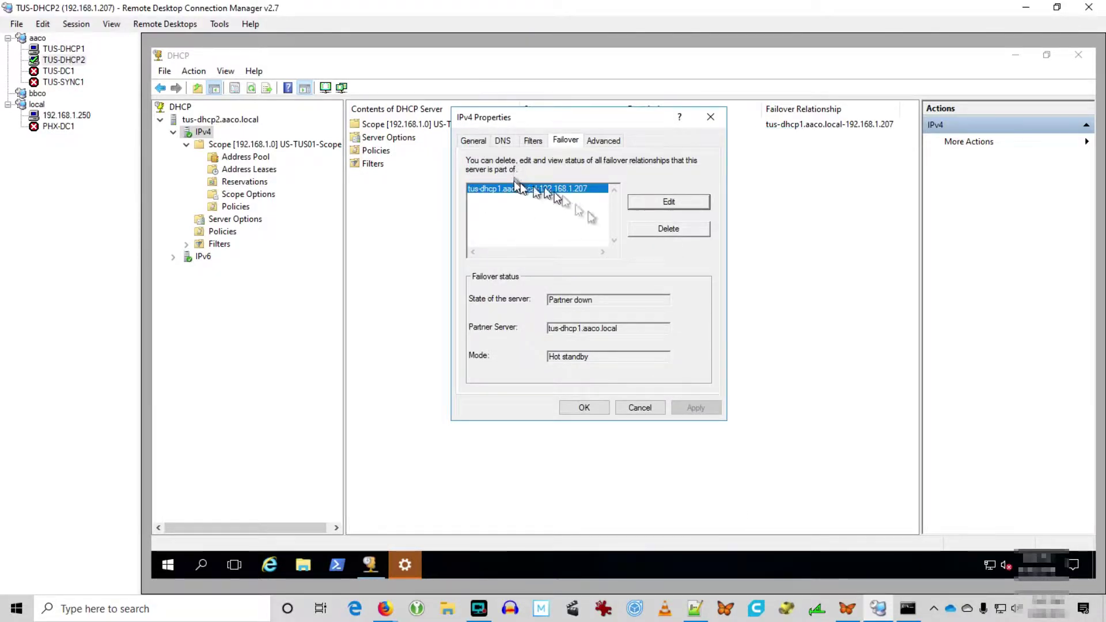
pyautogui.click(666, 229)
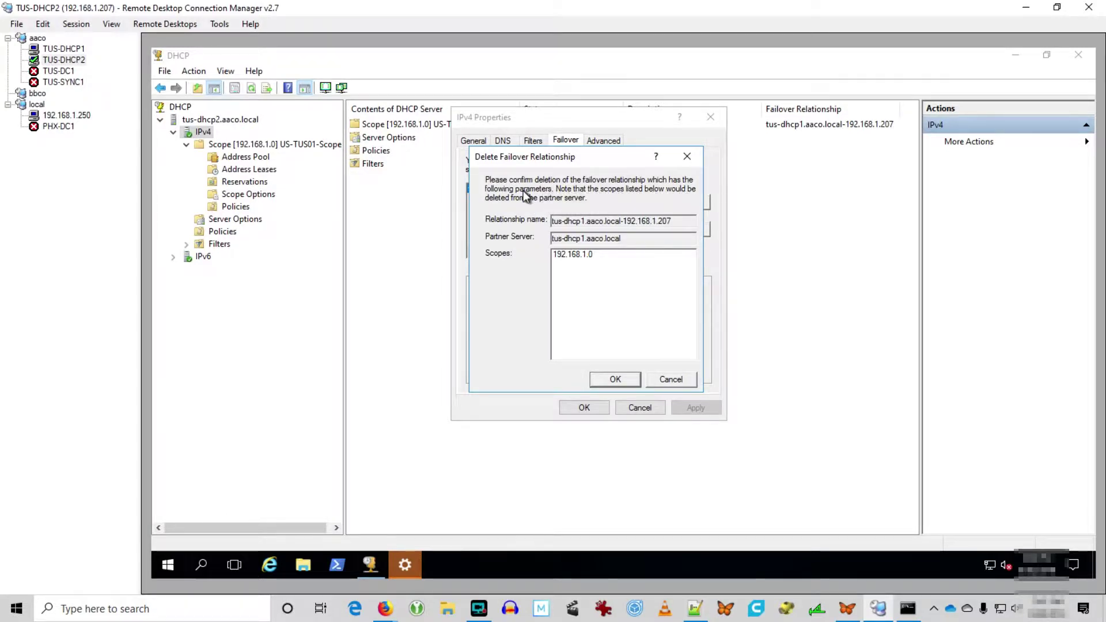
pyautogui.click(611, 379)
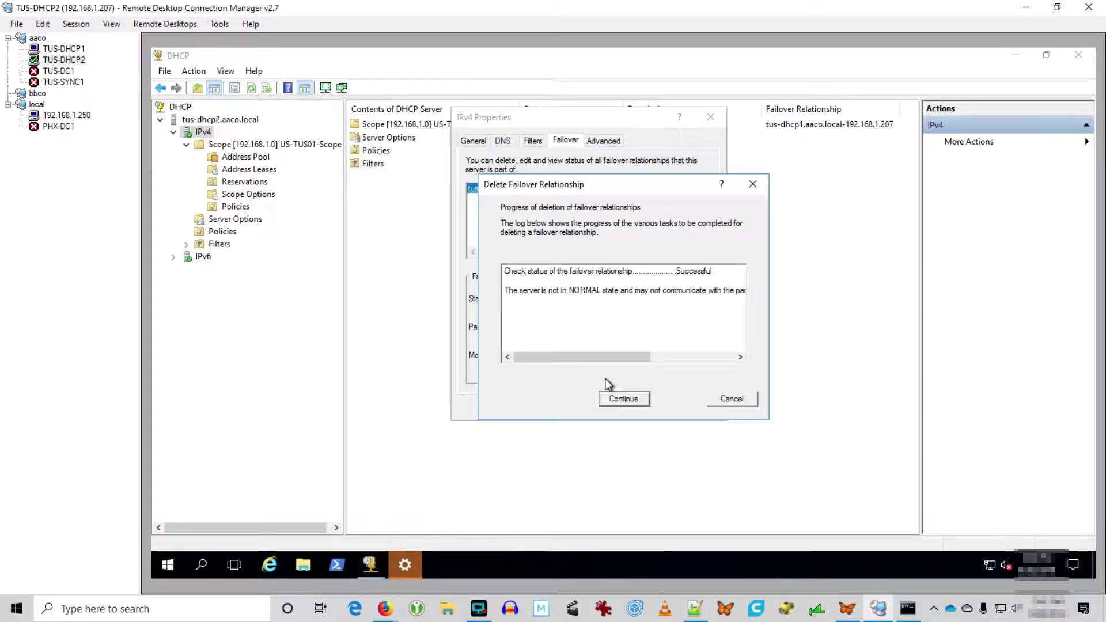
pyautogui.moveTo(610, 357); pyautogui.dragTo(727, 364)
pyautogui.click(630, 398)
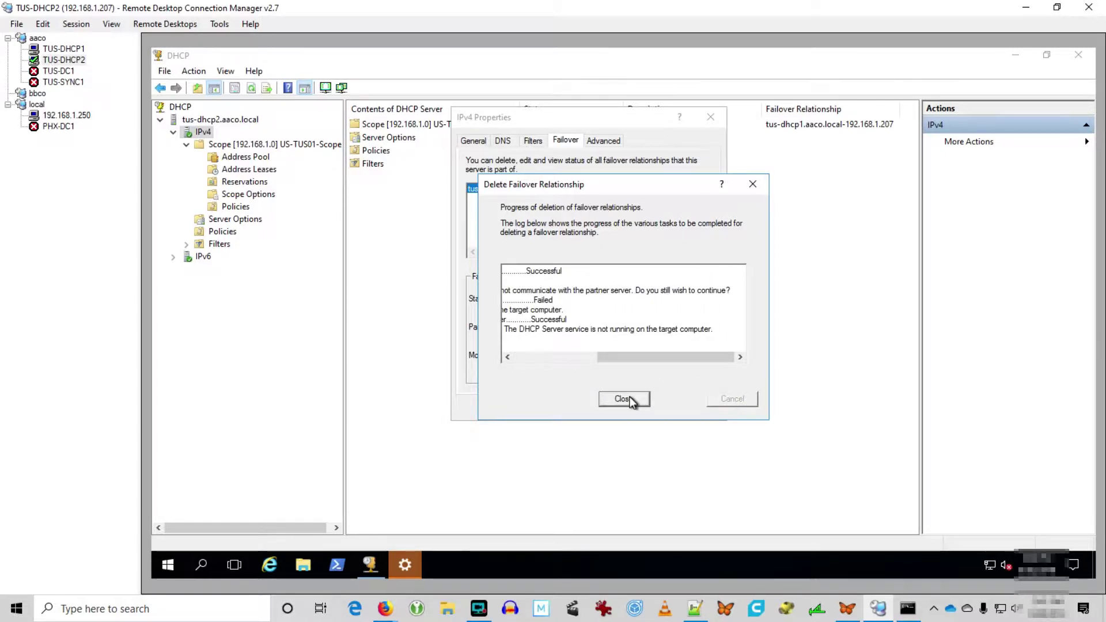
pyautogui.click(628, 399)
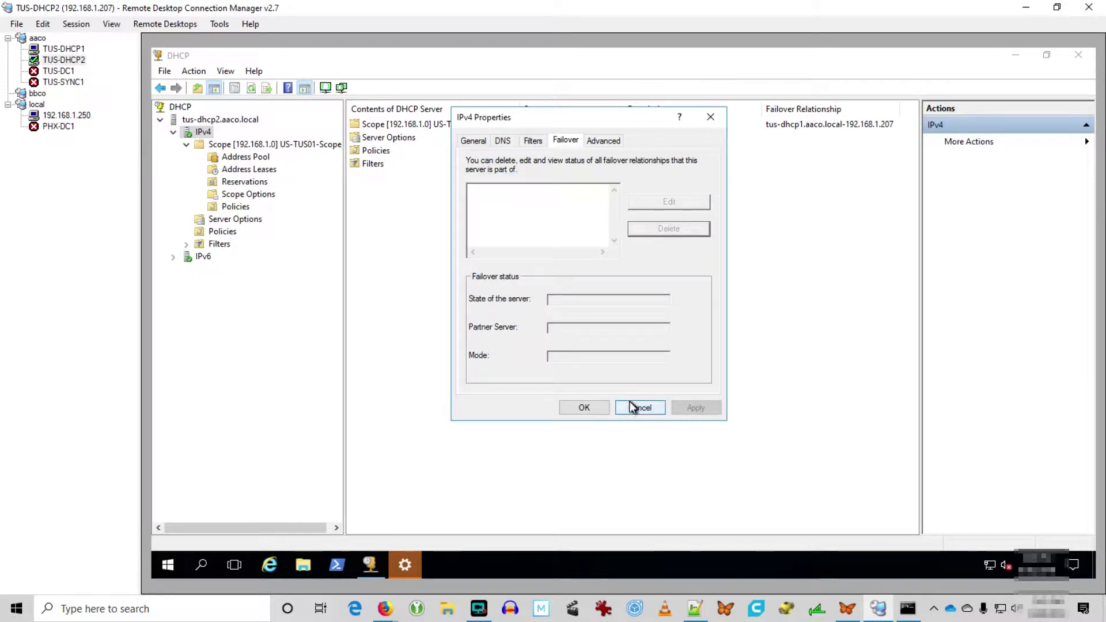
pyautogui.click(590, 409)
# Refresh IPv4 and show the 192.168.1.0 scope's Address Leases.
pyautogui.click(252, 87)
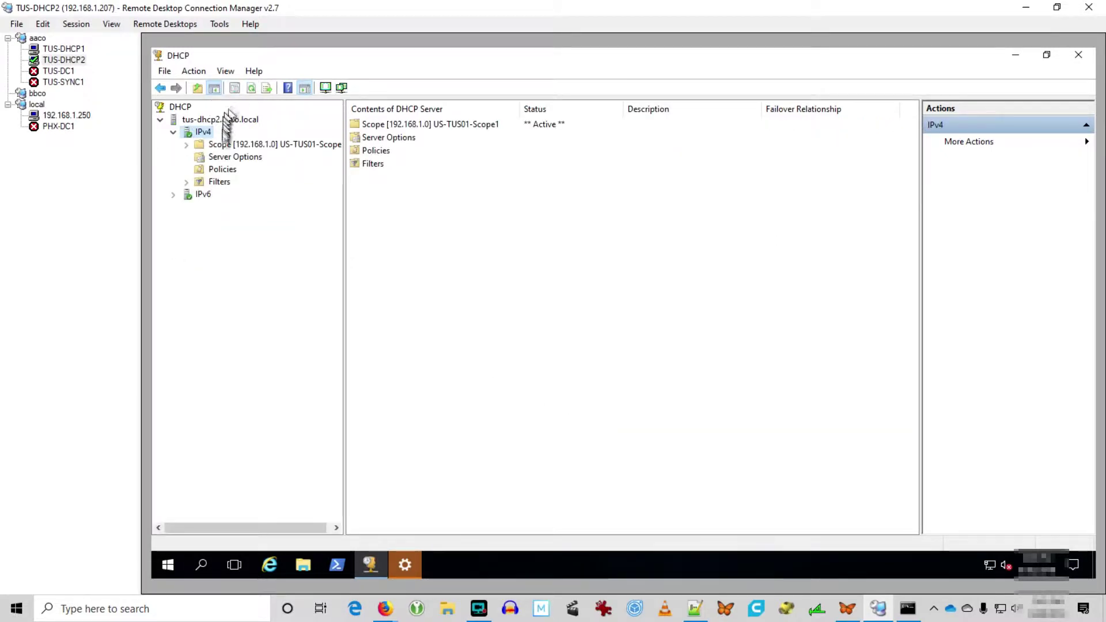
pyautogui.click(225, 157)
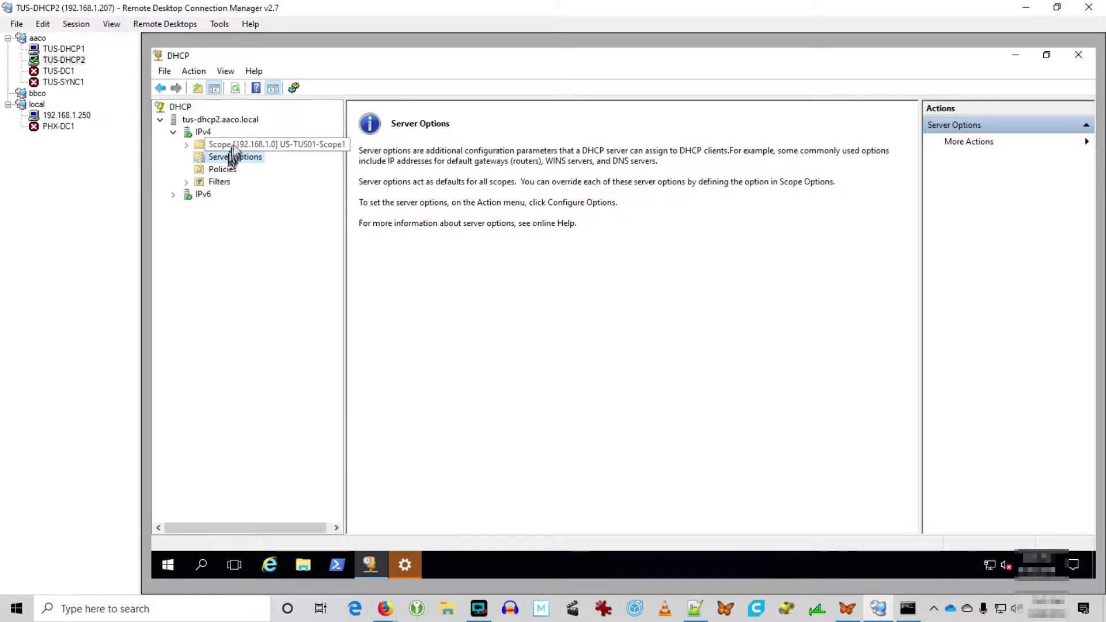
pyautogui.doubleClick(194, 146)
pyautogui.click(245, 157)
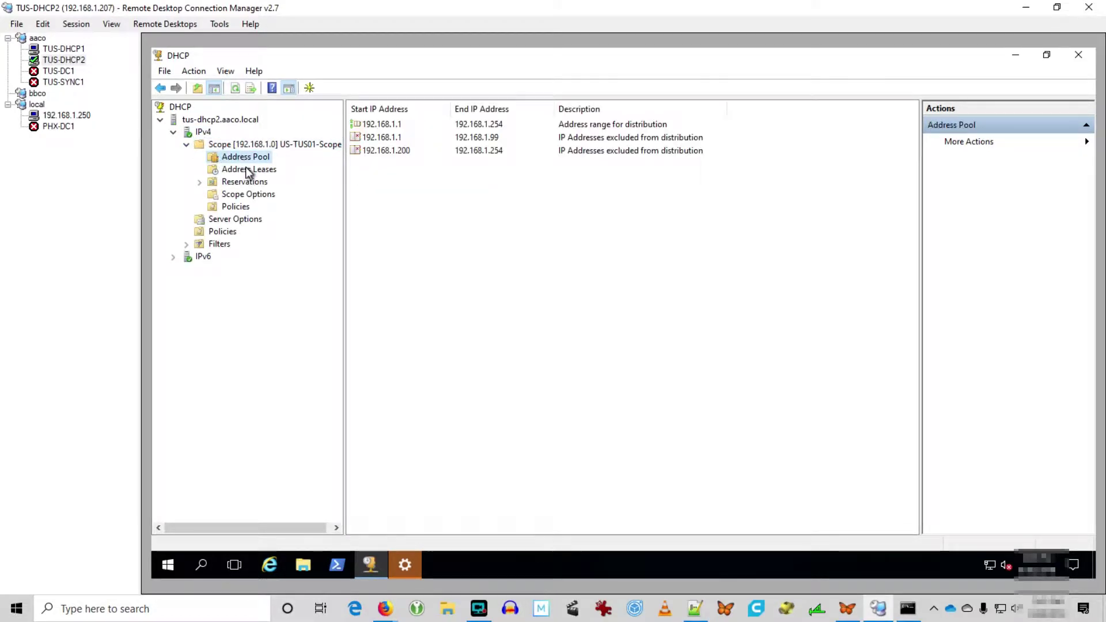
pyautogui.click(245, 169)
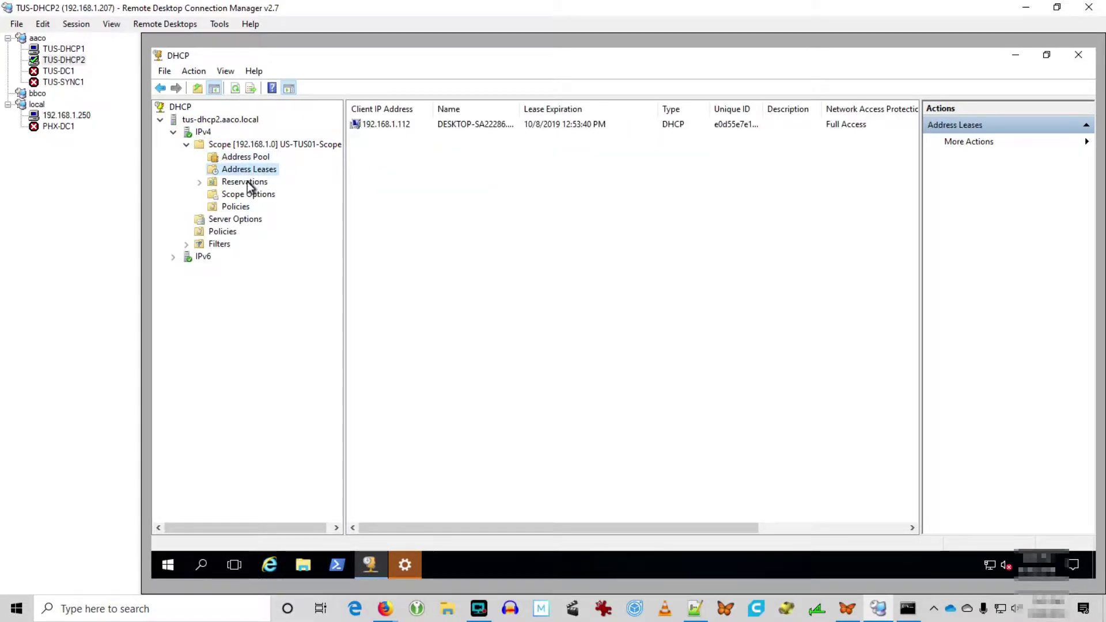
# On the 192.168.1.250 host, sign in to TUS-SYNC1 as Administrator and dismiss the updates notice.
pyautogui.click(57, 115)
pyautogui.click(544, 437)
pyautogui.write('•••••••••')
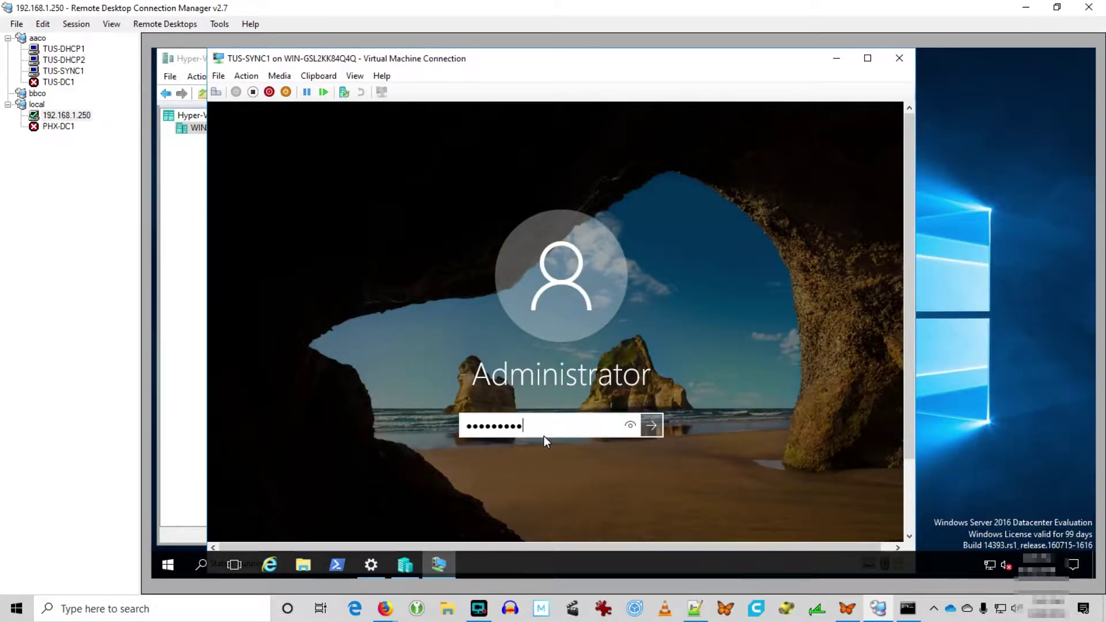
pyautogui.write('•••')
pyautogui.press('Return')
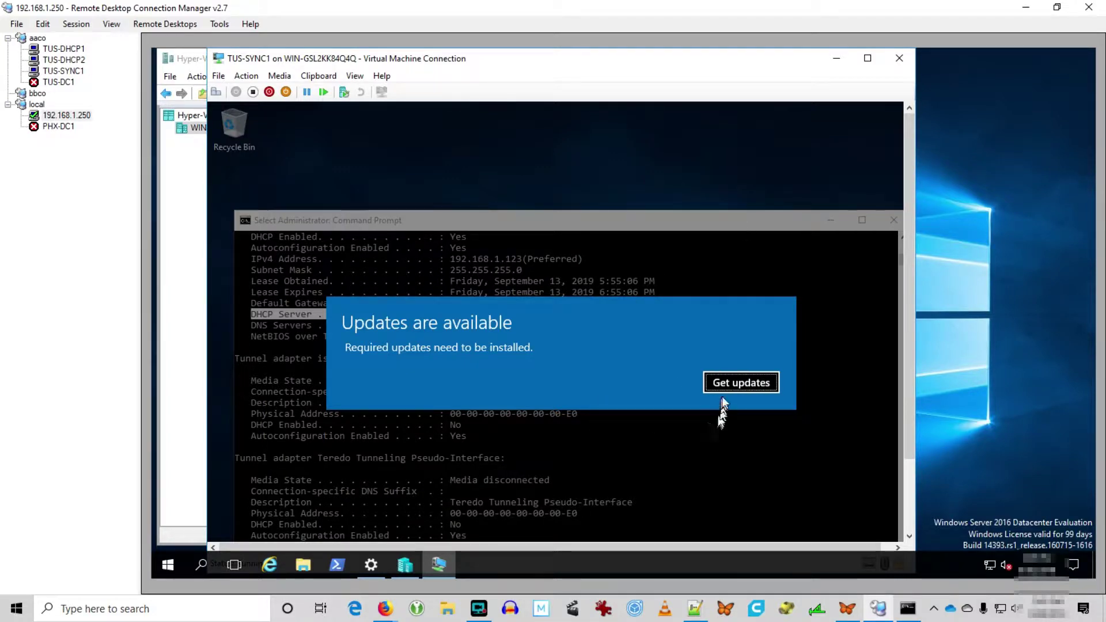
pyautogui.click(728, 381)
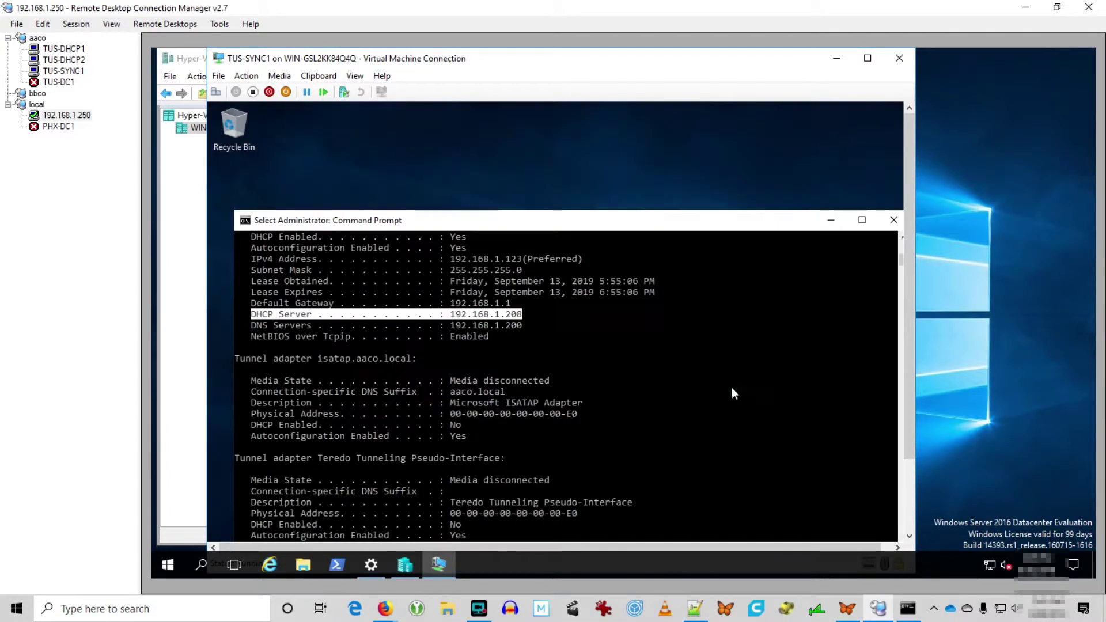
# Run ipconfig /release in the command prompt to drop the current lease.
pyautogui.click(740, 315)
pyautogui.scroll(-4, 739, 314)
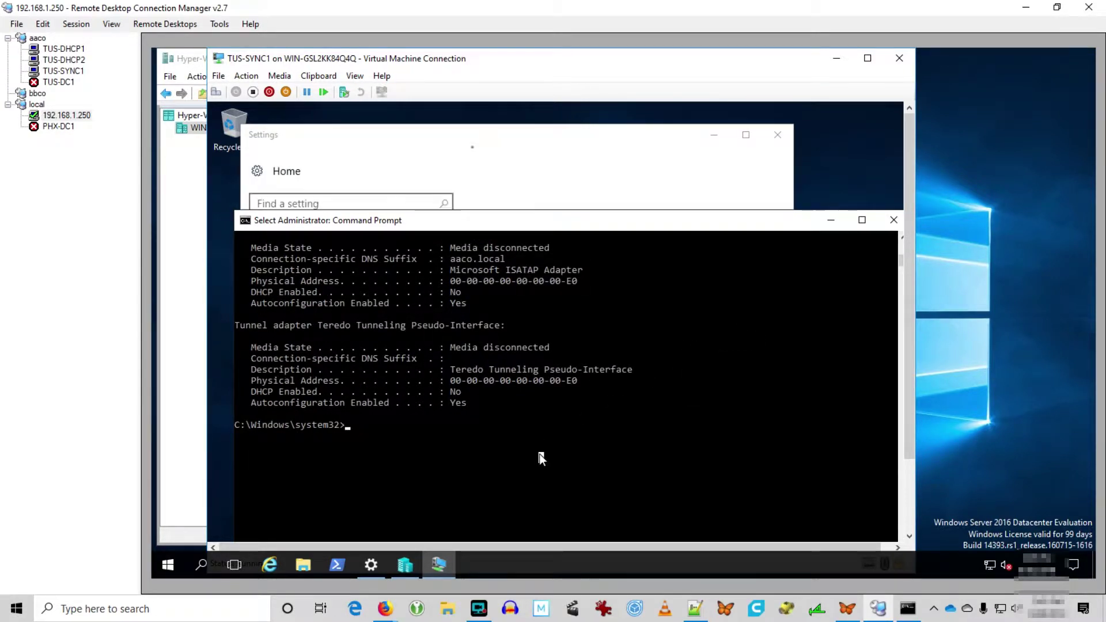
pyautogui.press('Up')
pyautogui.press('BackSpace')
pyautogui.press('BackSpace')
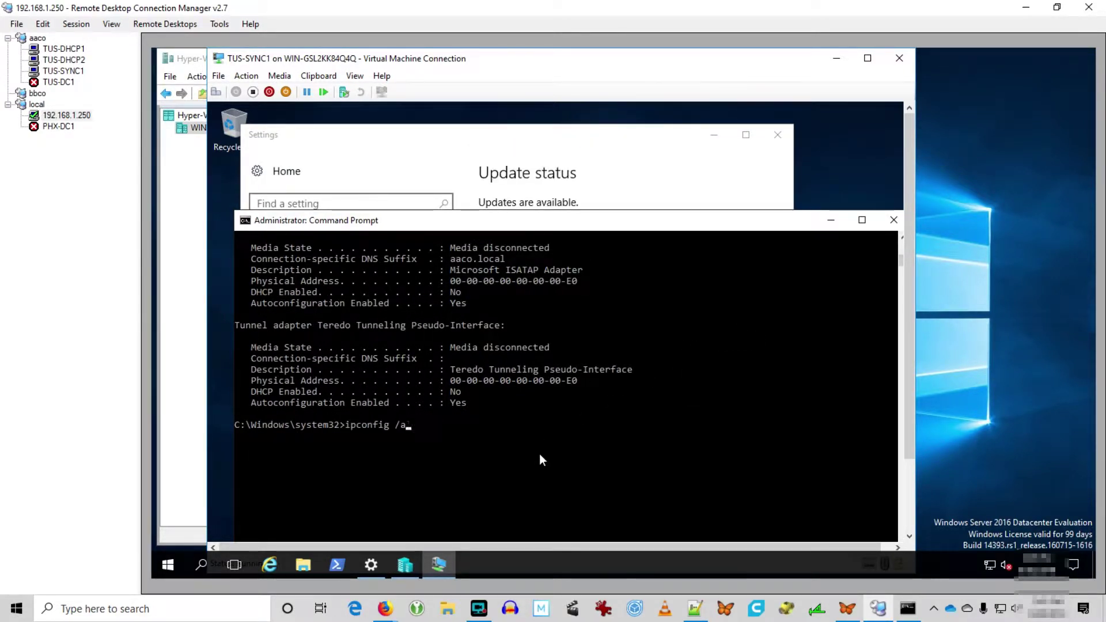
pyautogui.press('BackSpace')
pyautogui.write('release')
pyautogui.press('Return')
# Run ipconfig /renew to obtain a new lease.
pyautogui.press('Up')
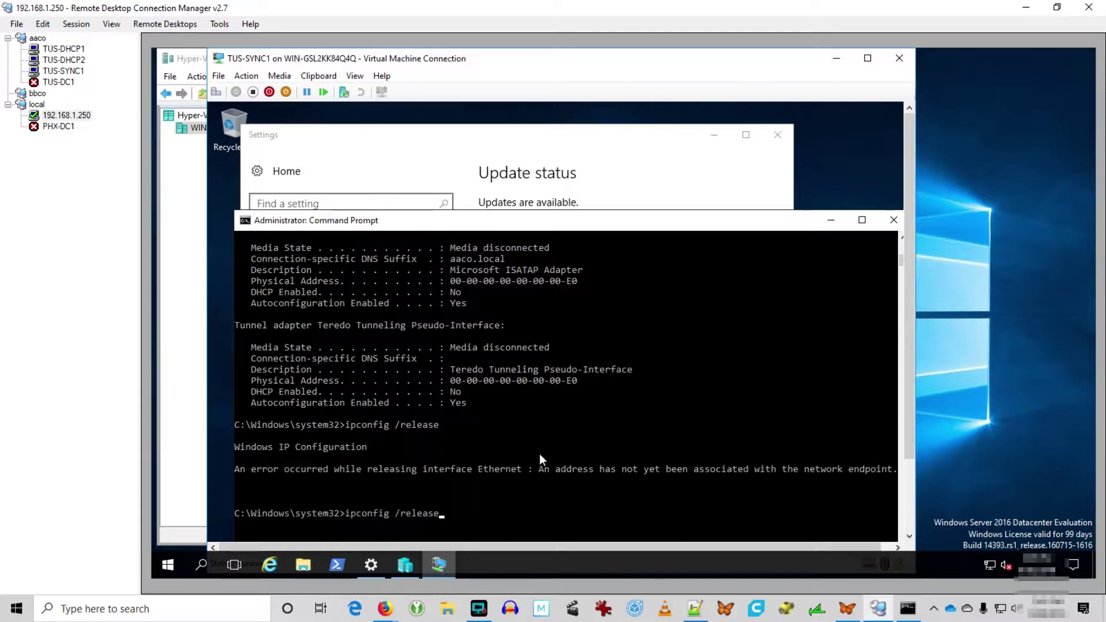
pyautogui.press('BackSpace')
pyautogui.press('BackSpace')
pyautogui.press('BackSpace')
pyautogui.press('BackSpace')
pyautogui.press('BackSpace')
pyautogui.write('new')
pyautogui.press('Return')
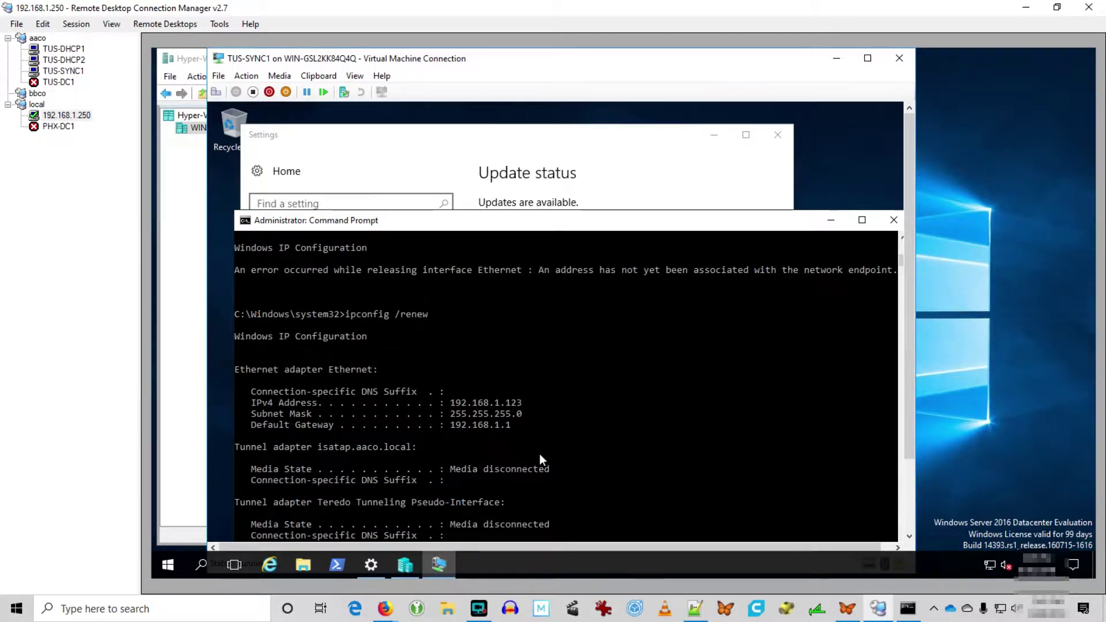
# Run ipconfig /all and highlight DHCP Server 192.168.1.207.
pyautogui.press('Up')
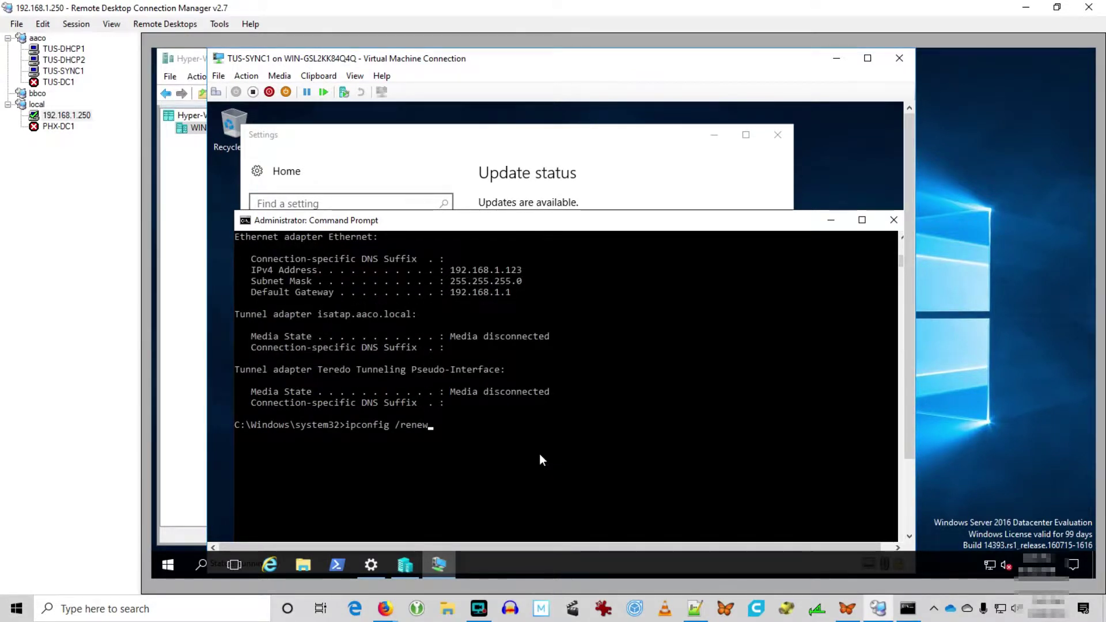
pyautogui.press('BackSpace')
pyautogui.press('BackSpace')
pyautogui.press('BackSpace')
pyautogui.press('BackSpace')
pyautogui.press('BackSpace')
pyautogui.write('a')
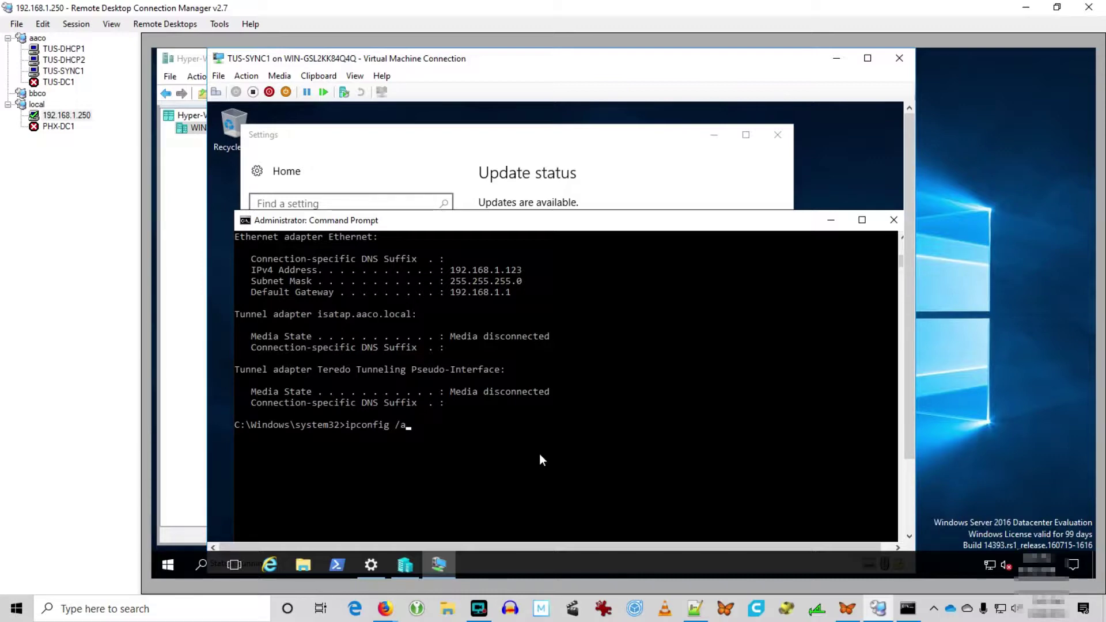
pyautogui.write('ll')
pyautogui.press('Return')
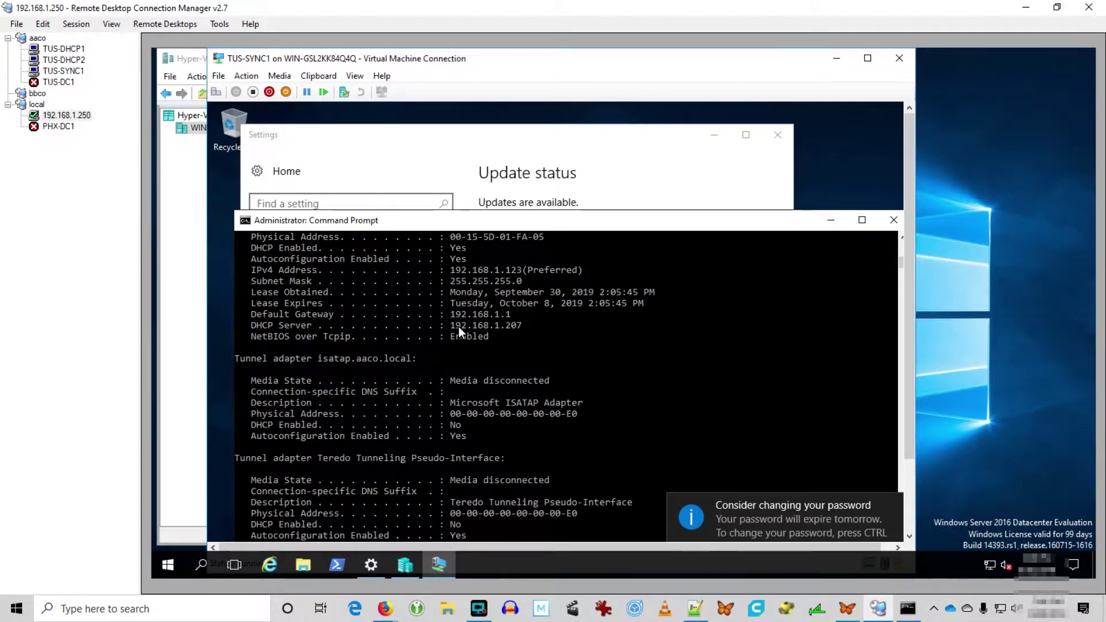
pyautogui.moveTo(459, 326); pyautogui.dragTo(506, 327)
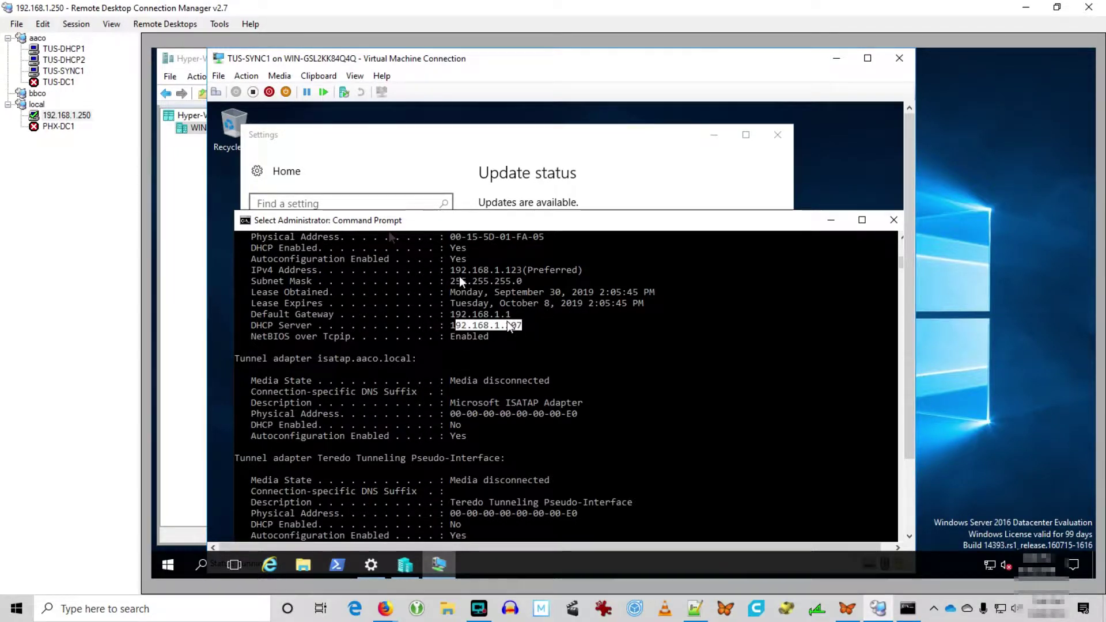
# On TUS-DHCP2, refresh Address Leases and select TUS-SYNC1's new 192.168.1.123 lease.
pyautogui.click(68, 59)
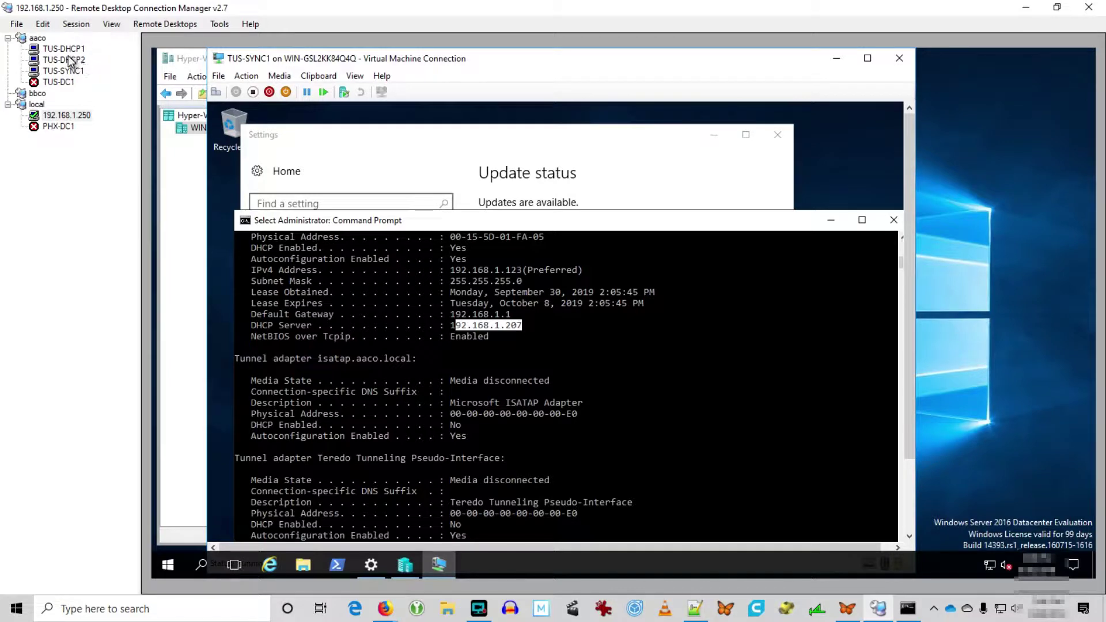
pyautogui.click(269, 169)
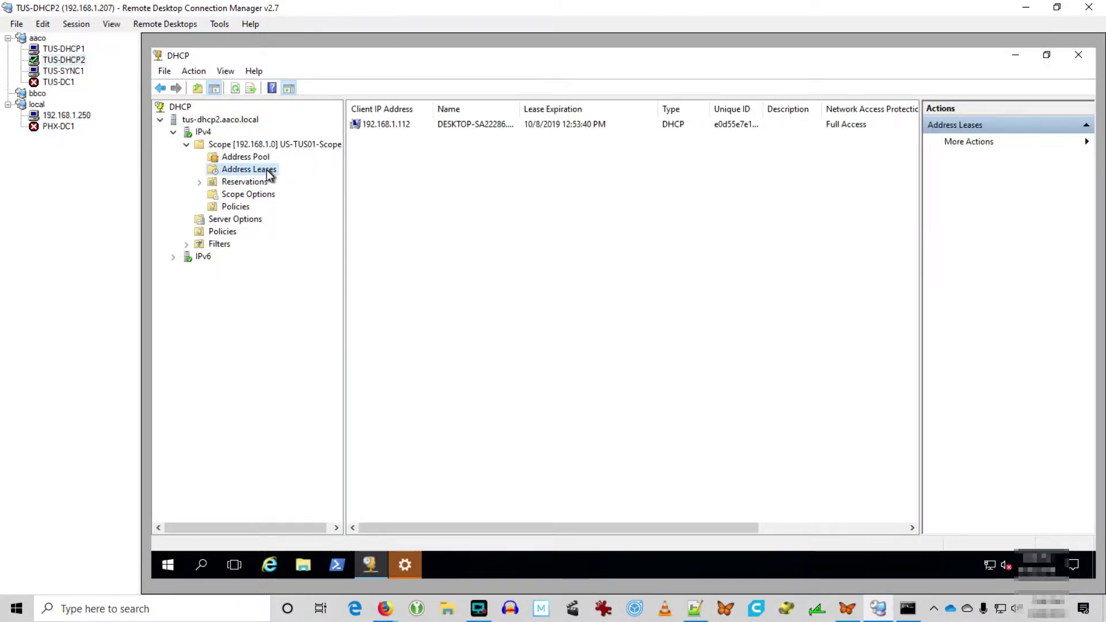
pyautogui.click(235, 88)
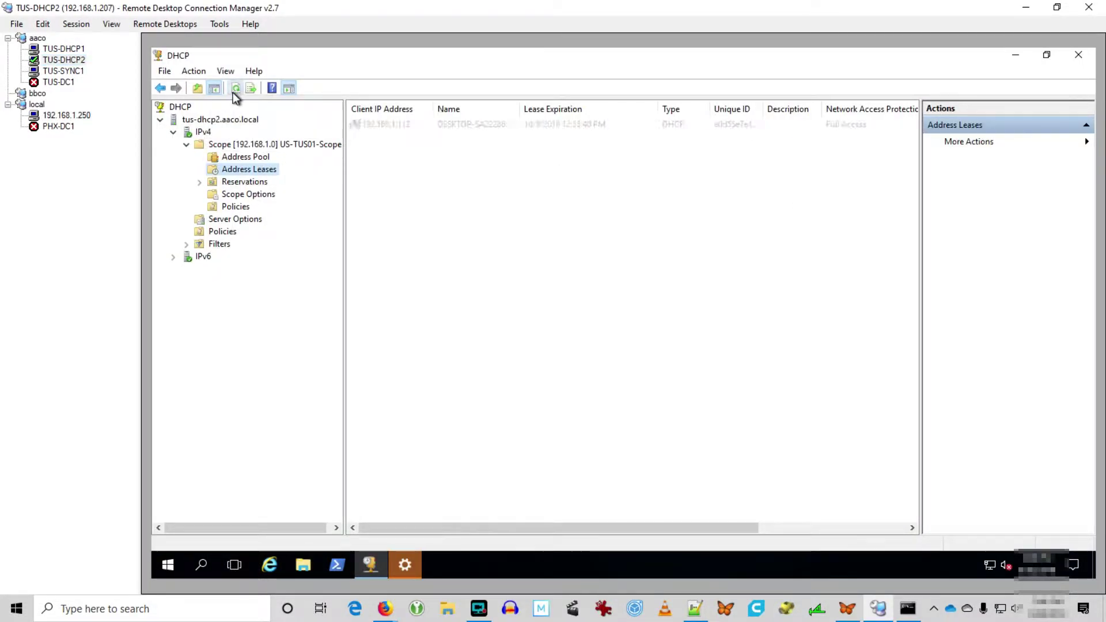
pyautogui.click(461, 139)
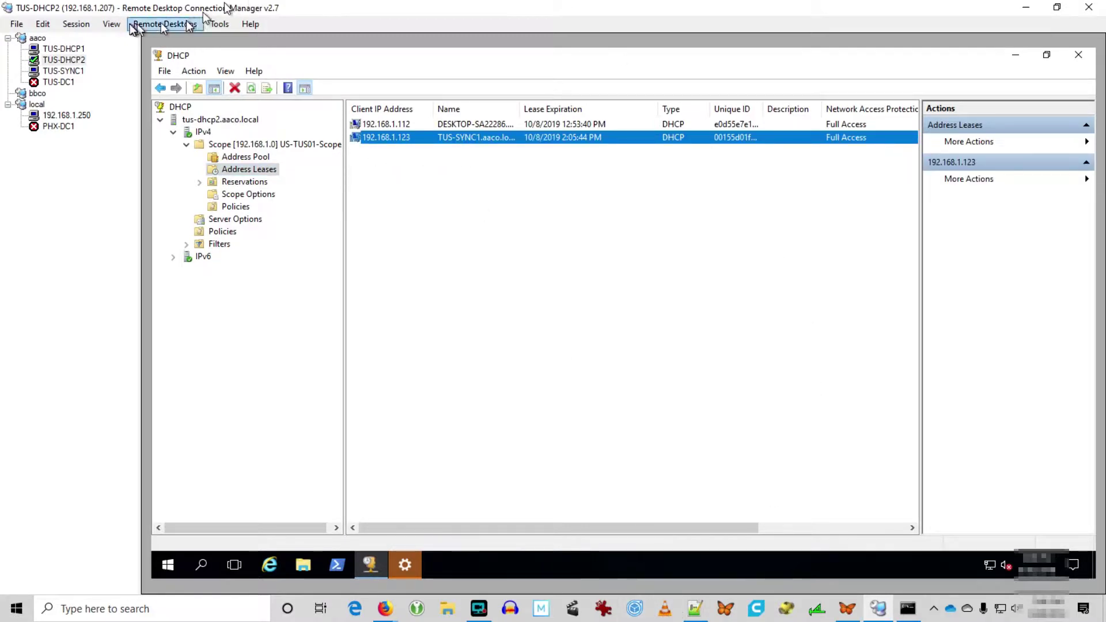
# On TUS-DHCP1, launch Server Manager and try Add Roles and Features, dismissing the unavailable notice.
pyautogui.click(57, 49)
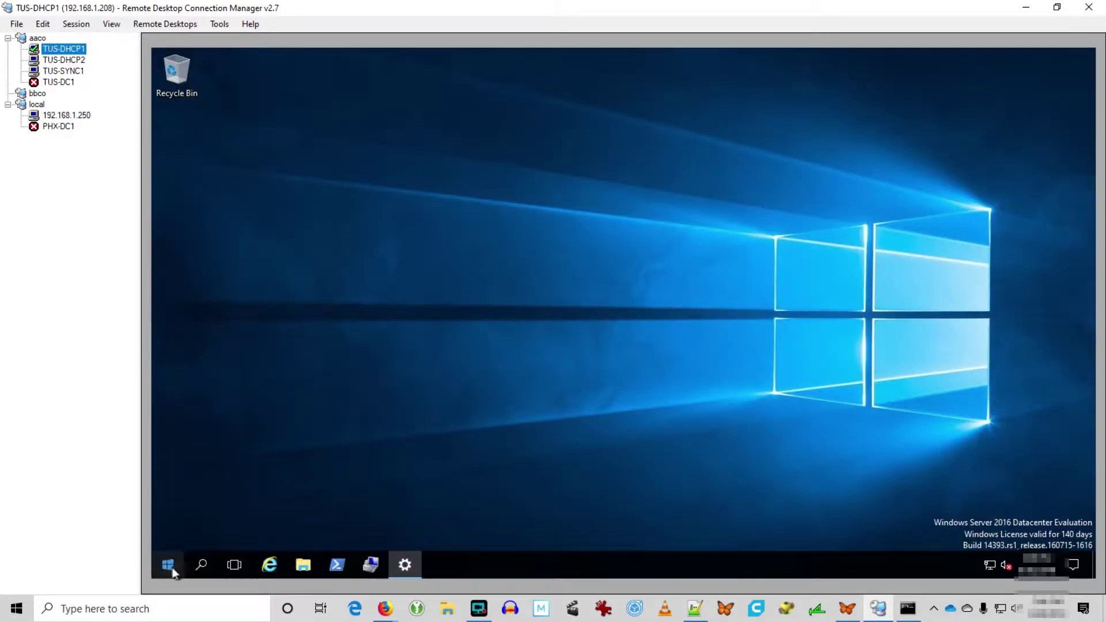
pyautogui.click(168, 565)
pyautogui.click(400, 193)
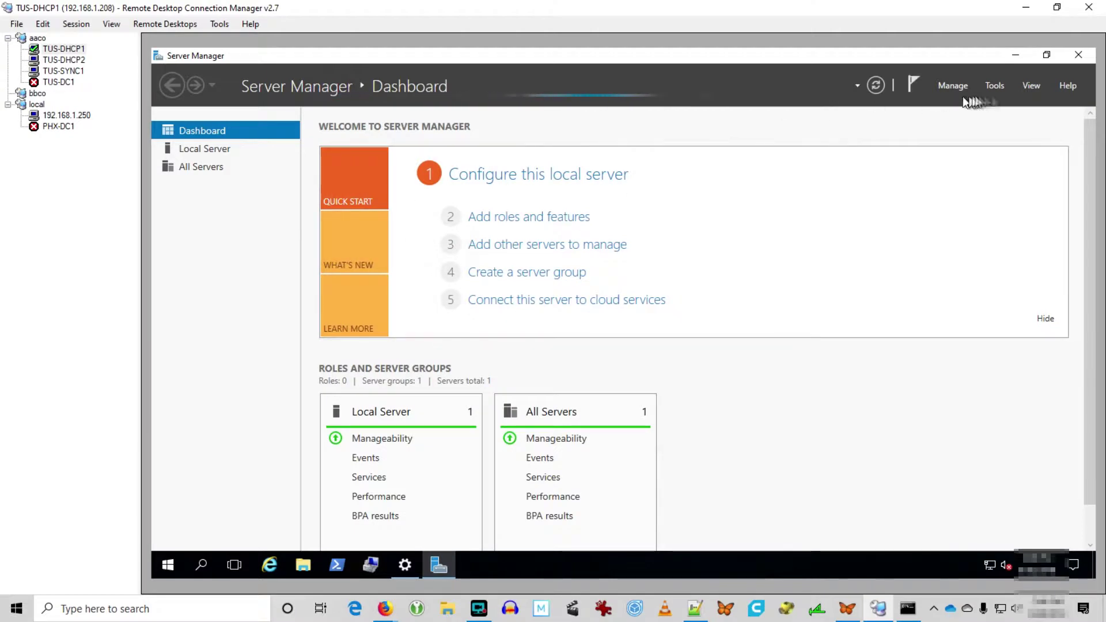
pyautogui.click(952, 85)
pyautogui.click(960, 115)
pyautogui.click(747, 354)
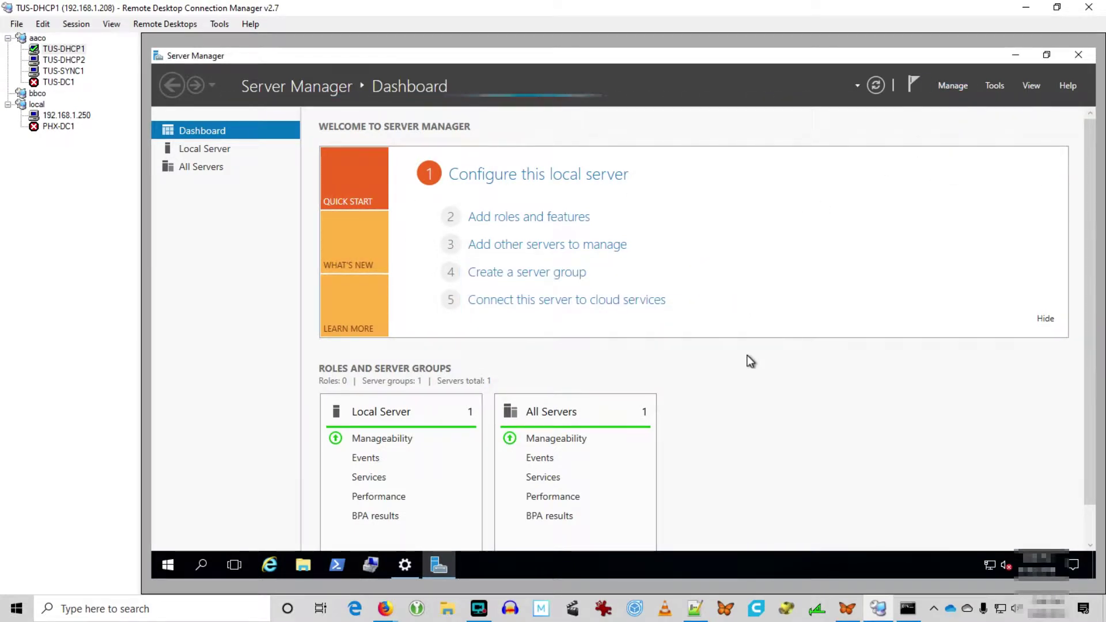
# Open PHX-DC1's connection properties and cancel without changes.
pyautogui.rightClick(58, 126)
pyautogui.click(81, 375)
pyautogui.click(700, 428)
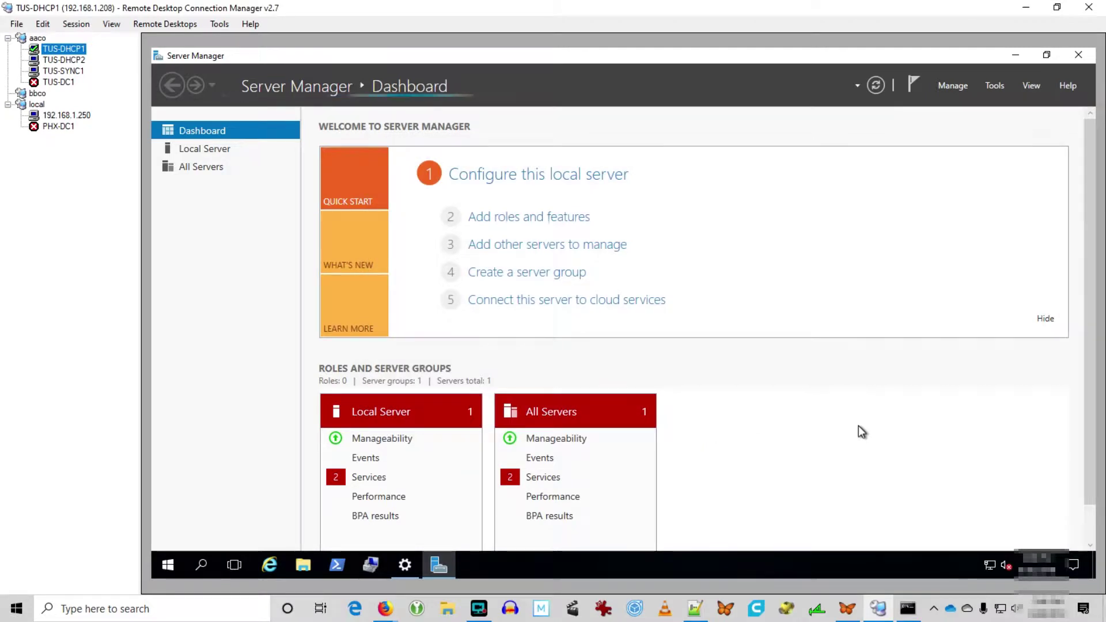
# Remove the DHCP Server role and its management tools via Remove Roles and Features.
pyautogui.click(956, 87)
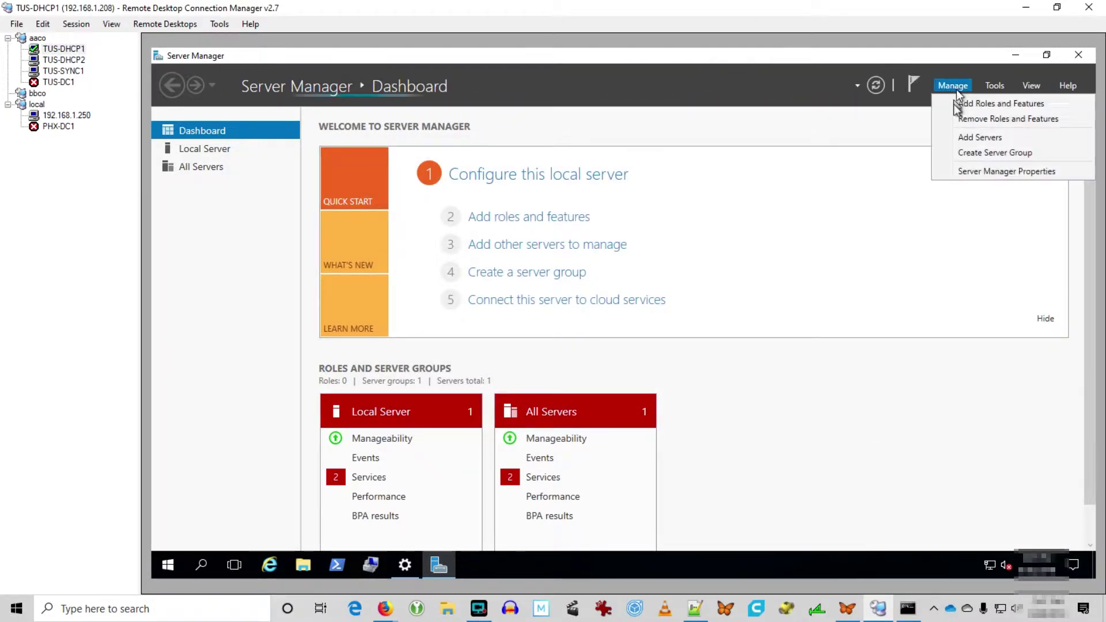
pyautogui.click(956, 118)
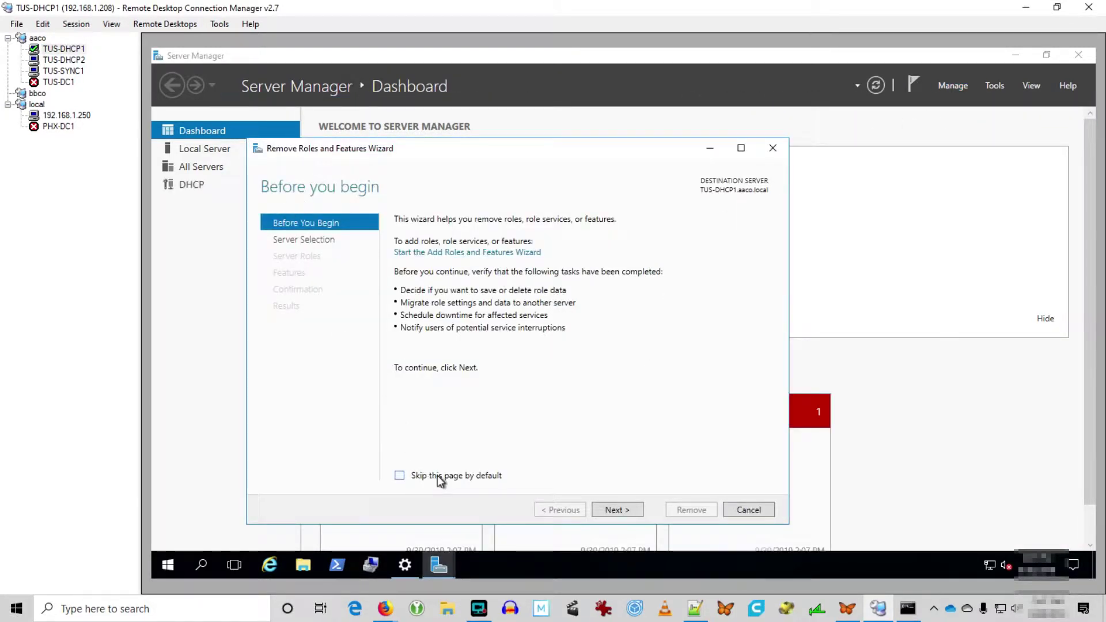
pyautogui.click(437, 475)
pyautogui.click(607, 511)
pyautogui.click(617, 510)
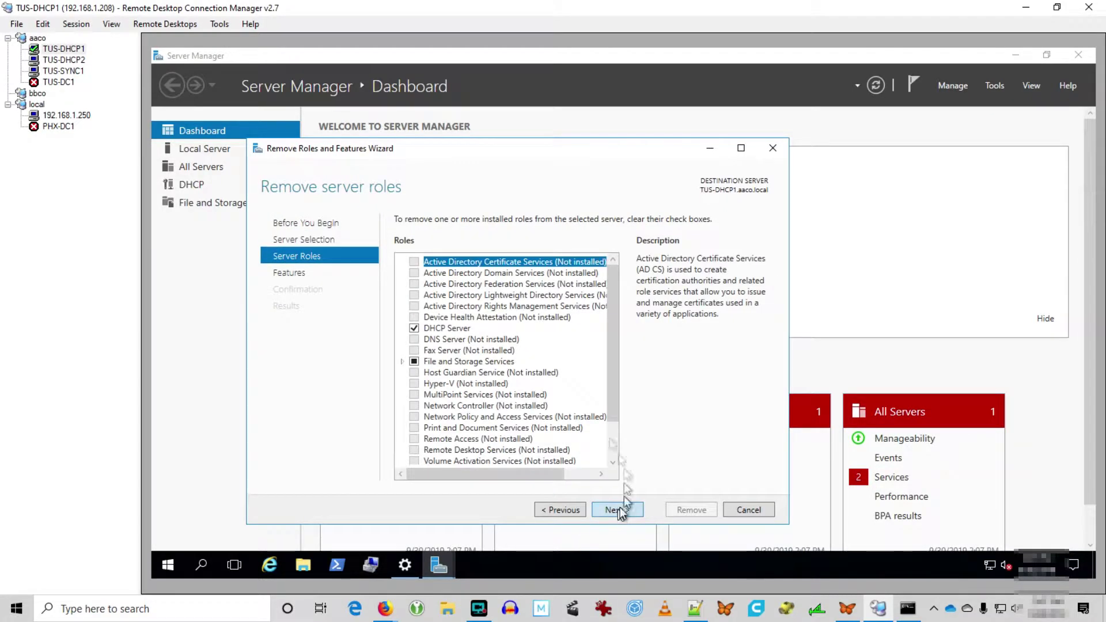
pyautogui.click(416, 327)
pyautogui.click(581, 452)
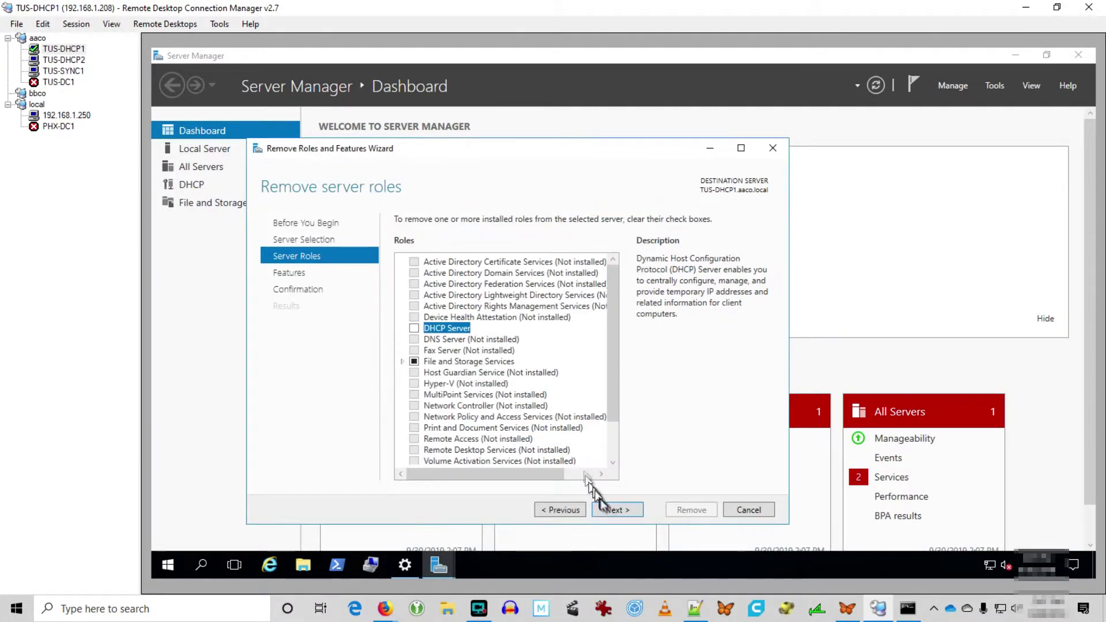
pyautogui.click(615, 510)
pyautogui.click(616, 510)
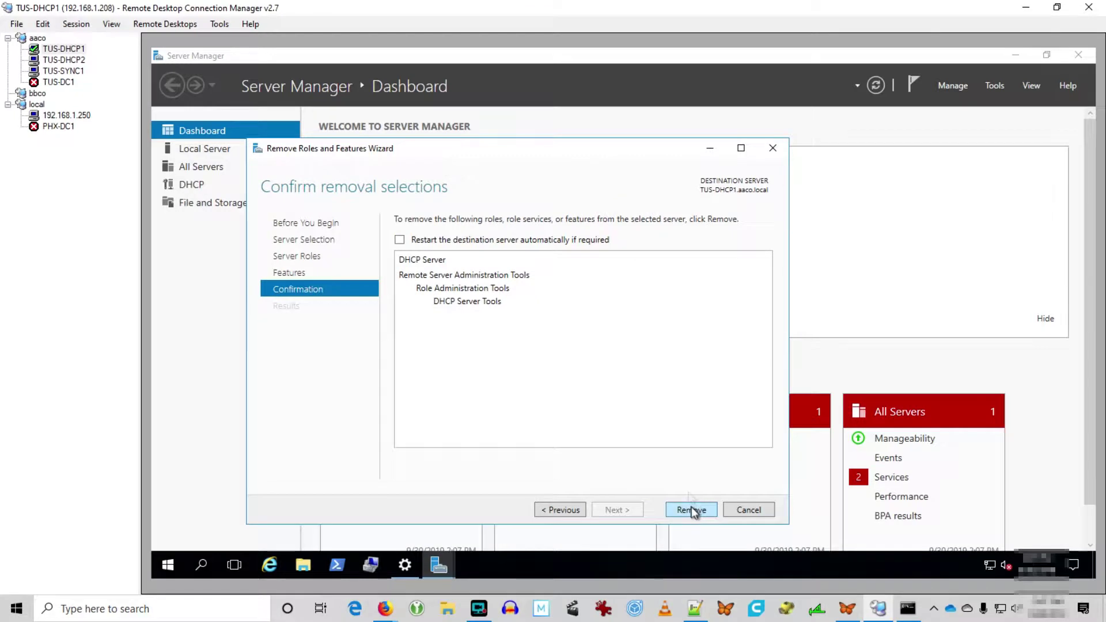
pyautogui.click(694, 511)
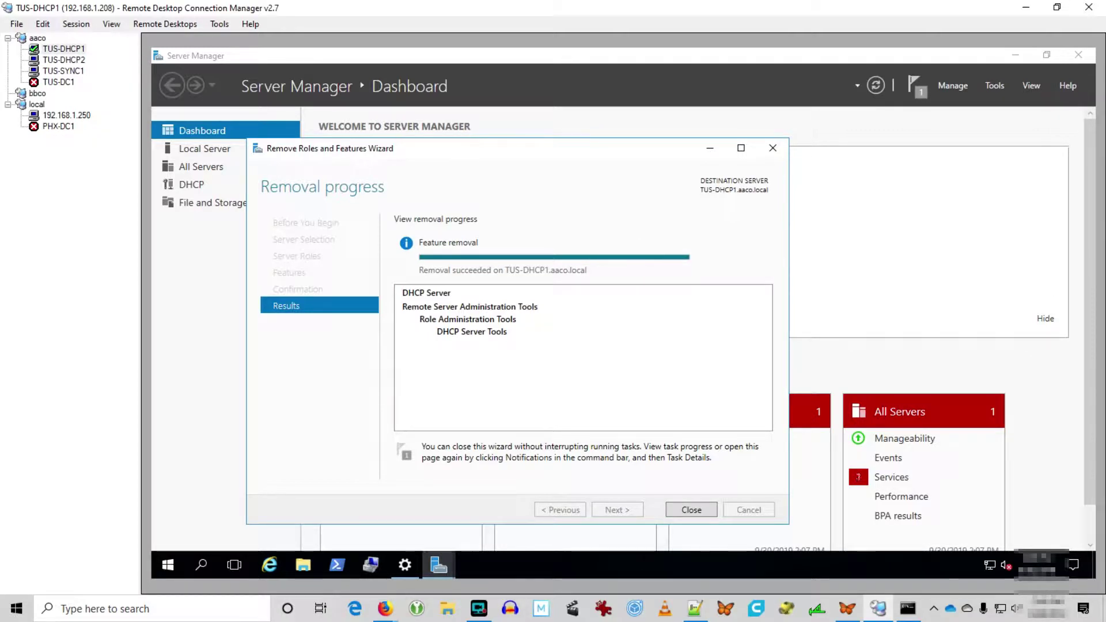
# Close the finished removal wizard and check the removal notification.
pyautogui.click(694, 511)
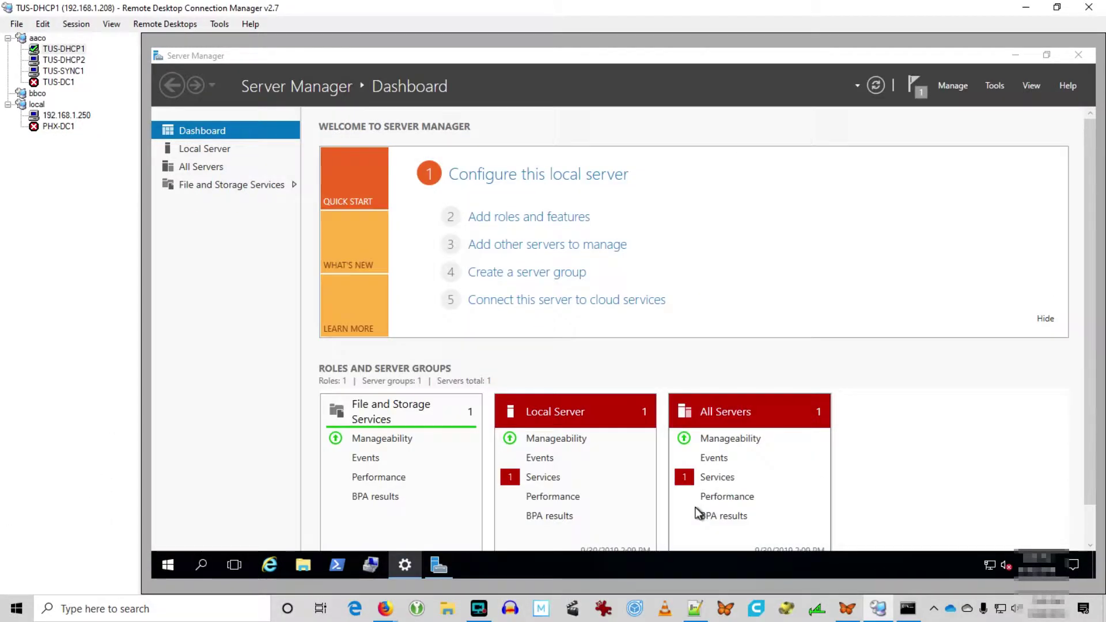
pyautogui.click(918, 91)
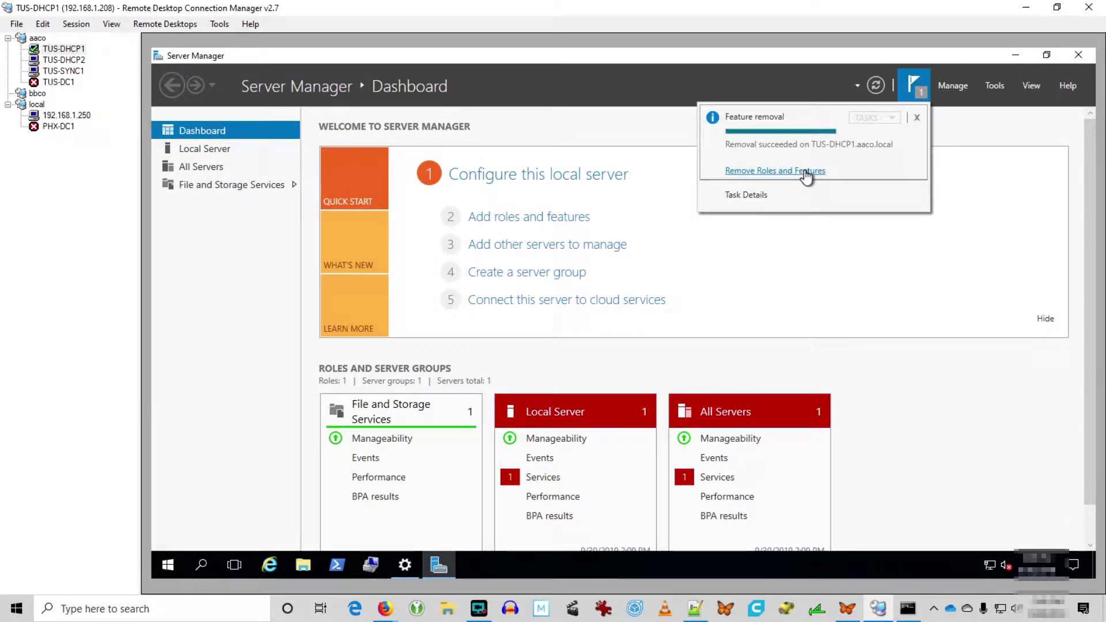
pyautogui.click(916, 118)
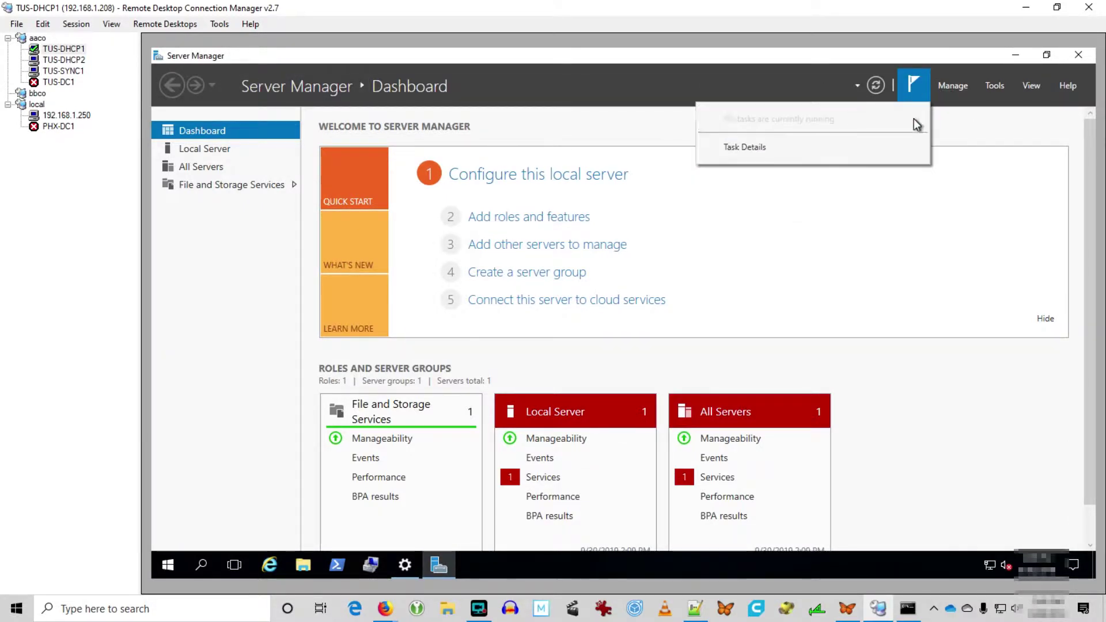
# Rename the computer from TUS-DHCP1 to TUS-DHCP3, postponing the restart.
pyautogui.click(177, 148)
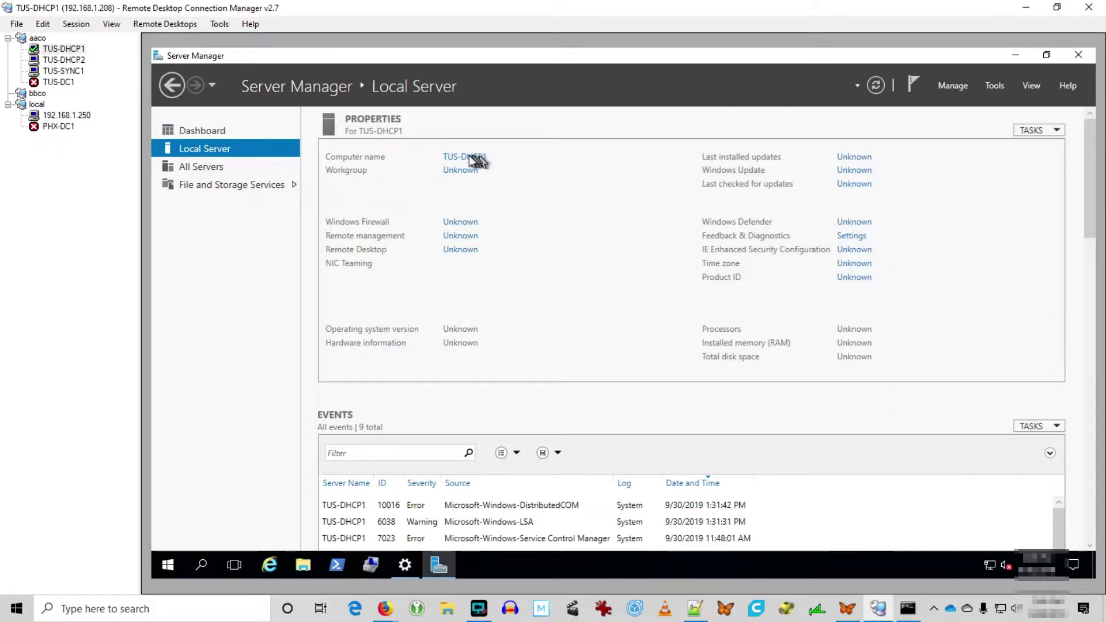
pyautogui.click(468, 157)
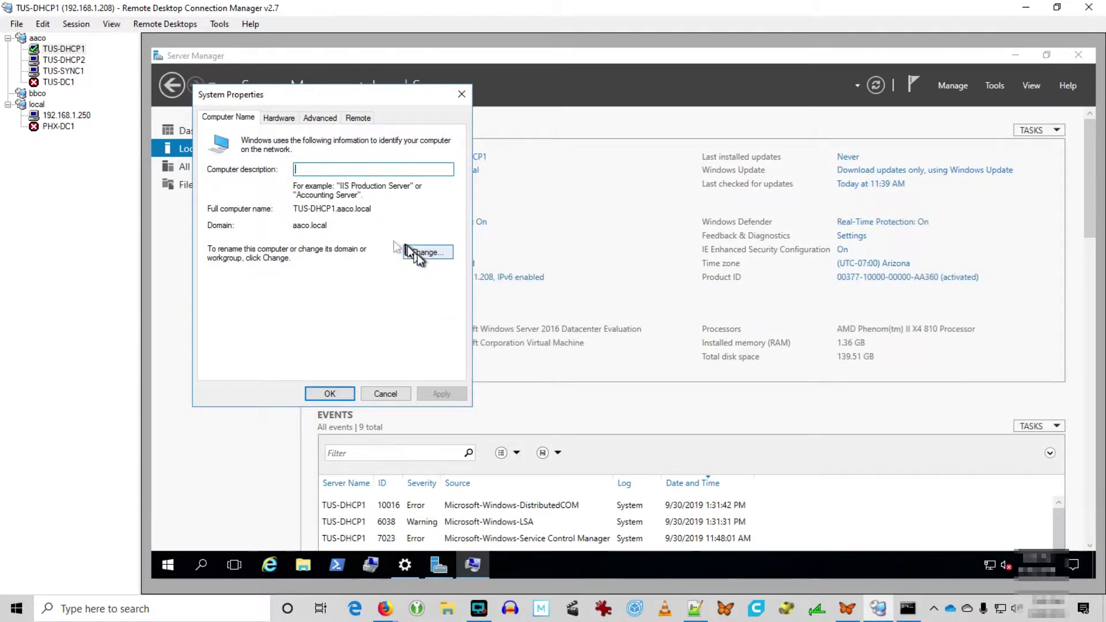
pyautogui.click(407, 251)
pyautogui.click(268, 199)
pyautogui.press('BackSpace')
pyautogui.write('3')
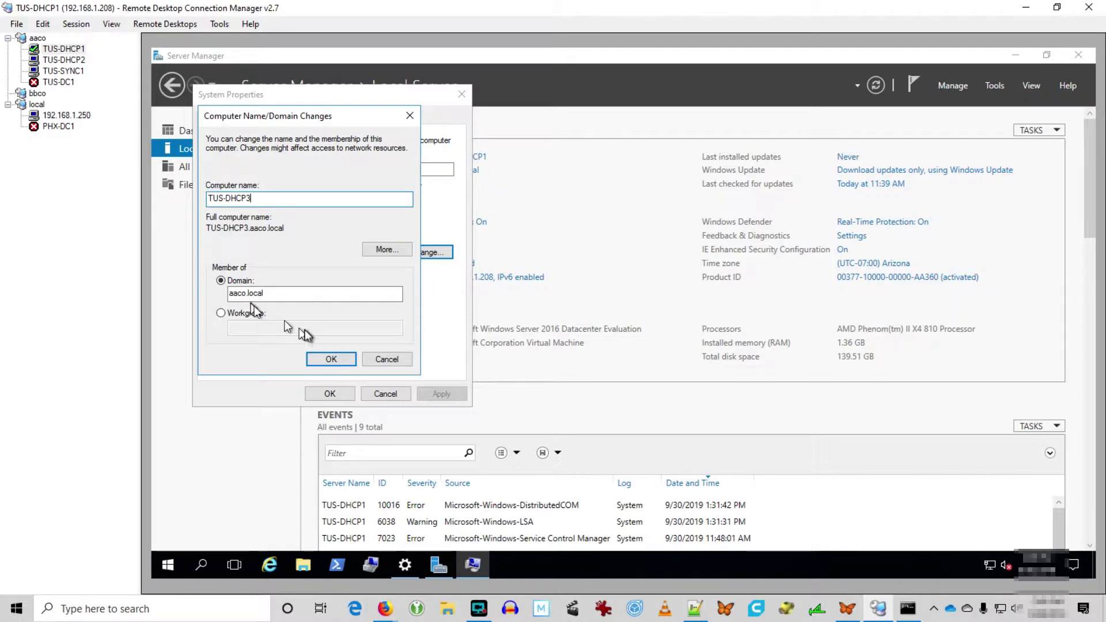
pyautogui.press('Return')
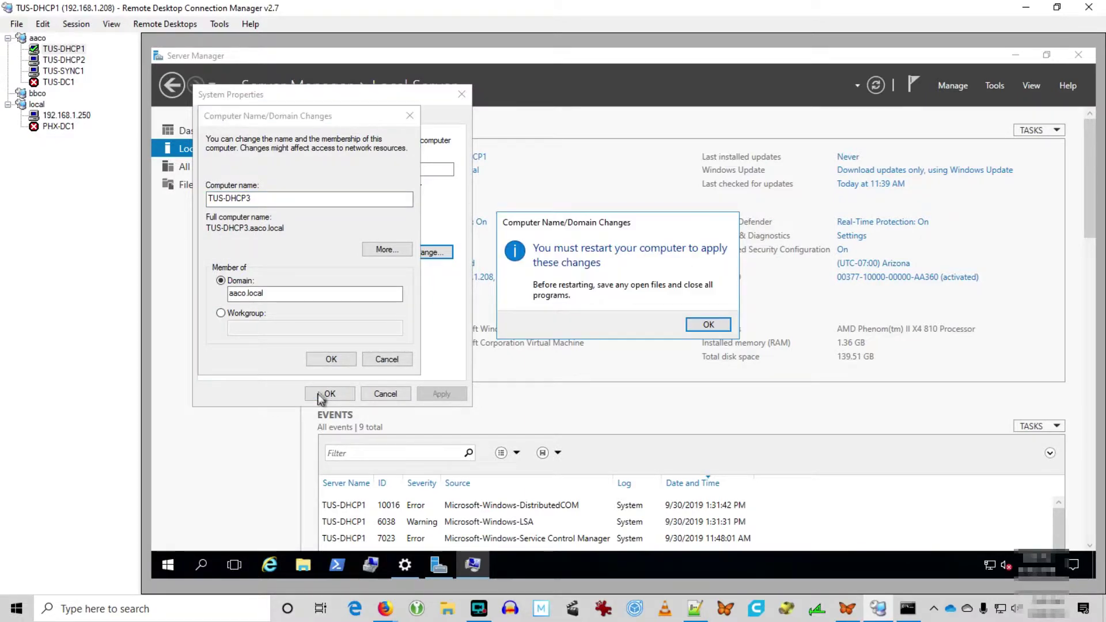
pyautogui.press('Return')
pyautogui.click(320, 393)
pyautogui.click(688, 322)
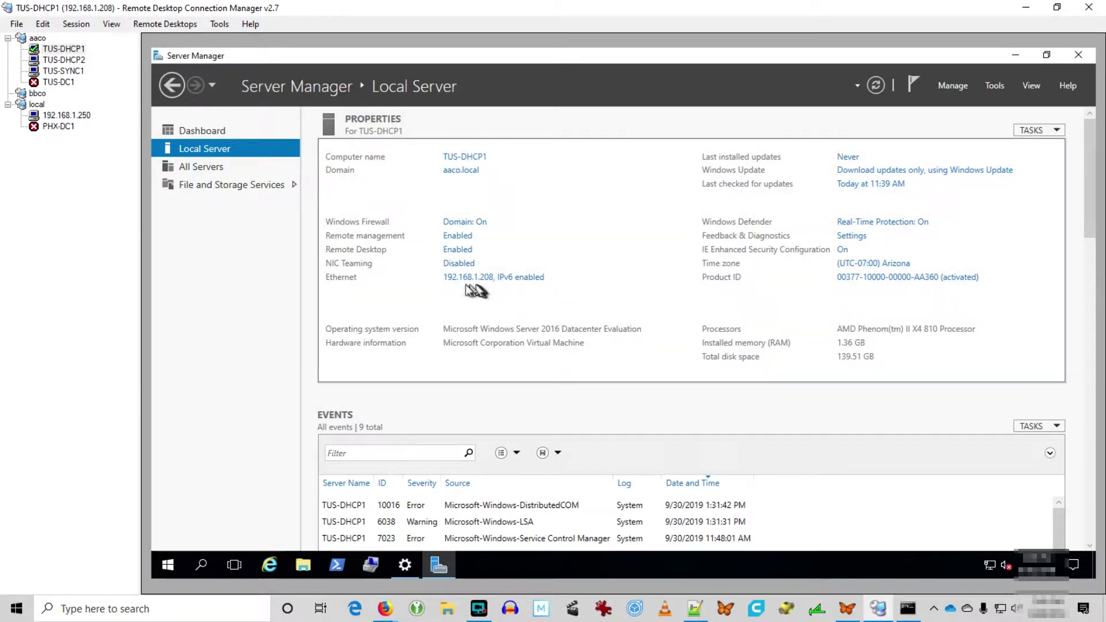
# Change the Ethernet adapter's static IPv4 address to 192.168.1.211.
pyautogui.click(475, 278)
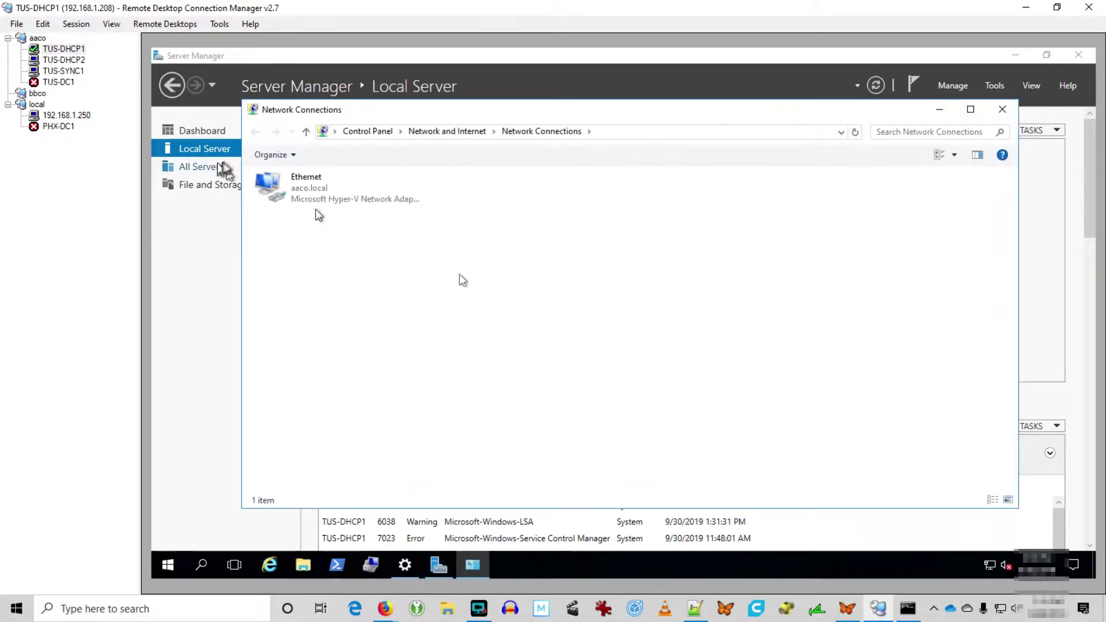
pyautogui.rightClick(281, 180)
pyautogui.click(325, 311)
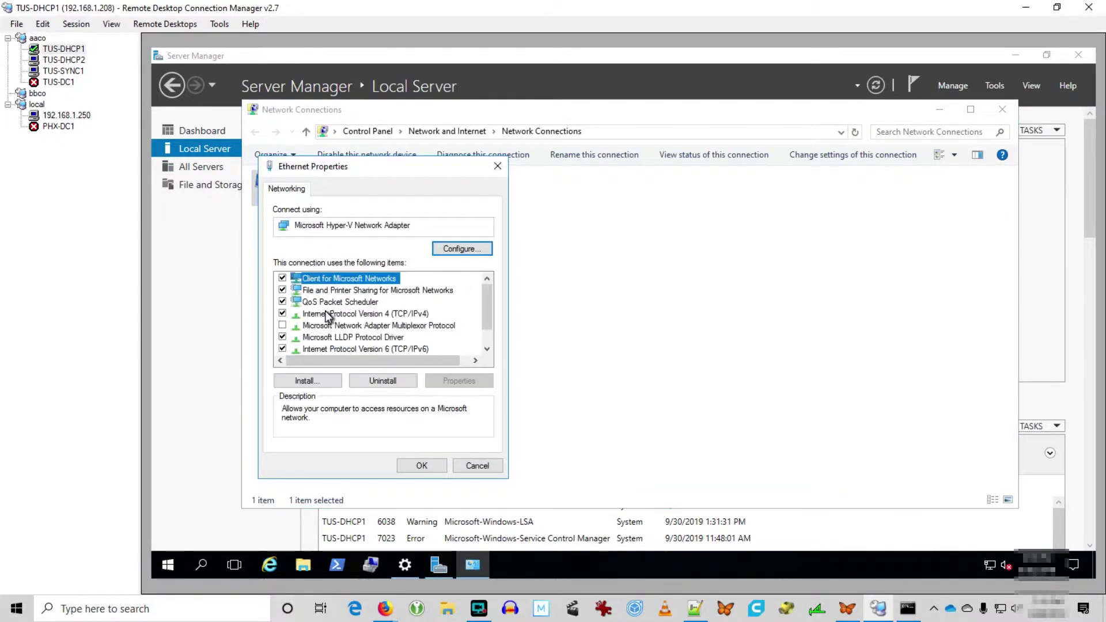
pyautogui.click(333, 315)
pyautogui.click(459, 380)
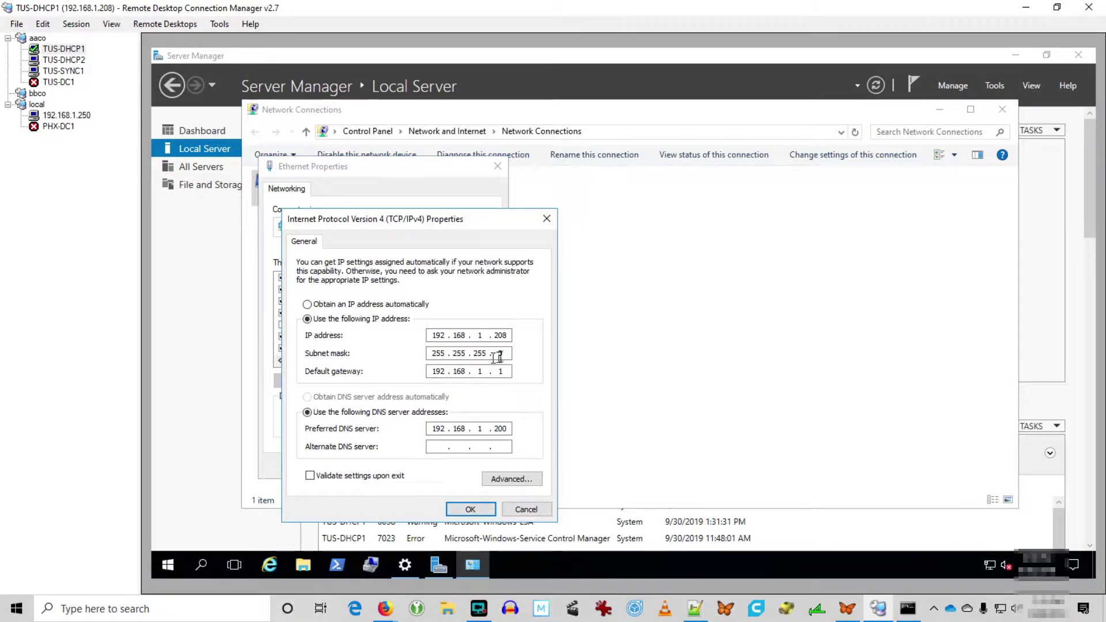
pyautogui.doubleClick(494, 335)
pyautogui.write('20')
pyautogui.press('BackSpace')
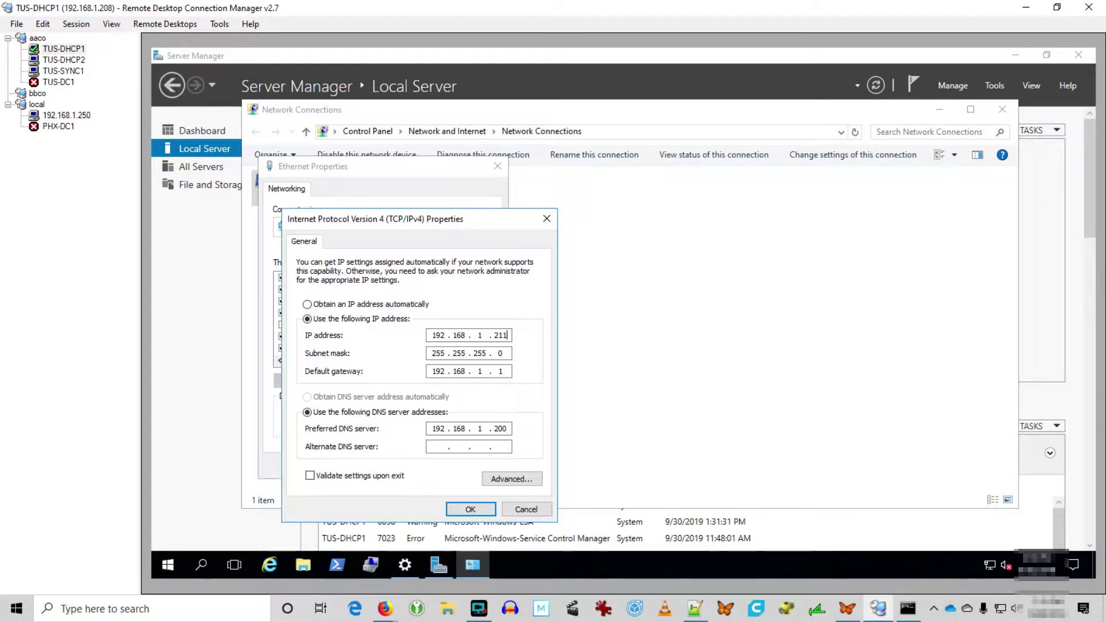
pyautogui.write('11')
pyautogui.click(461, 509)
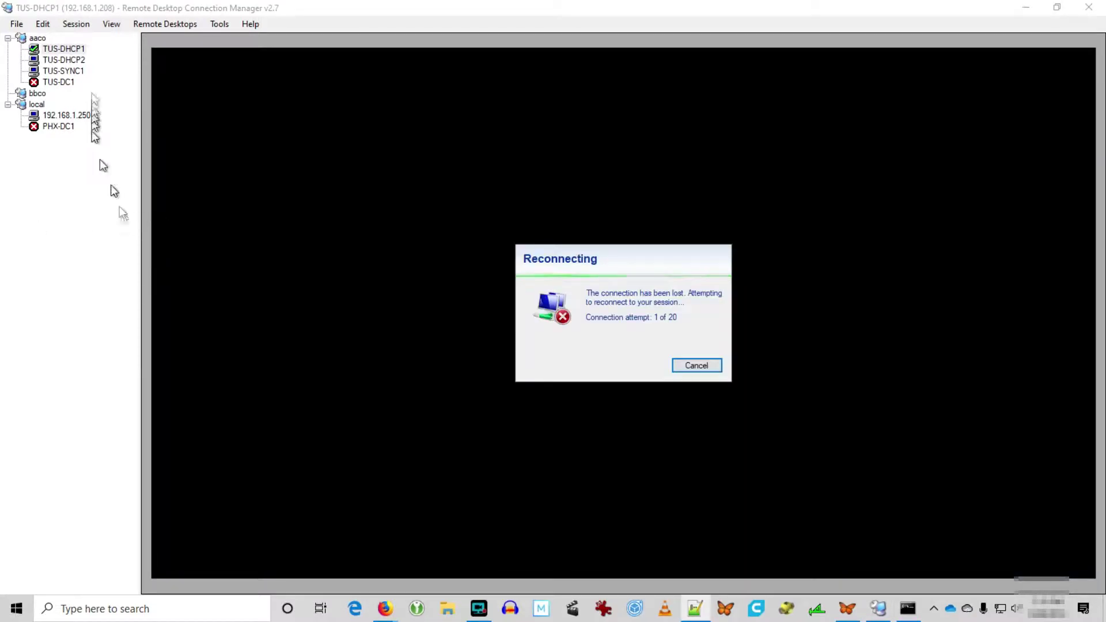
# Set the TUS-DHCP1 connection's server name to 192.168.1.211 and enter the account password.
pyautogui.rightClick(78, 49)
pyautogui.click(119, 298)
pyautogui.click(582, 214)
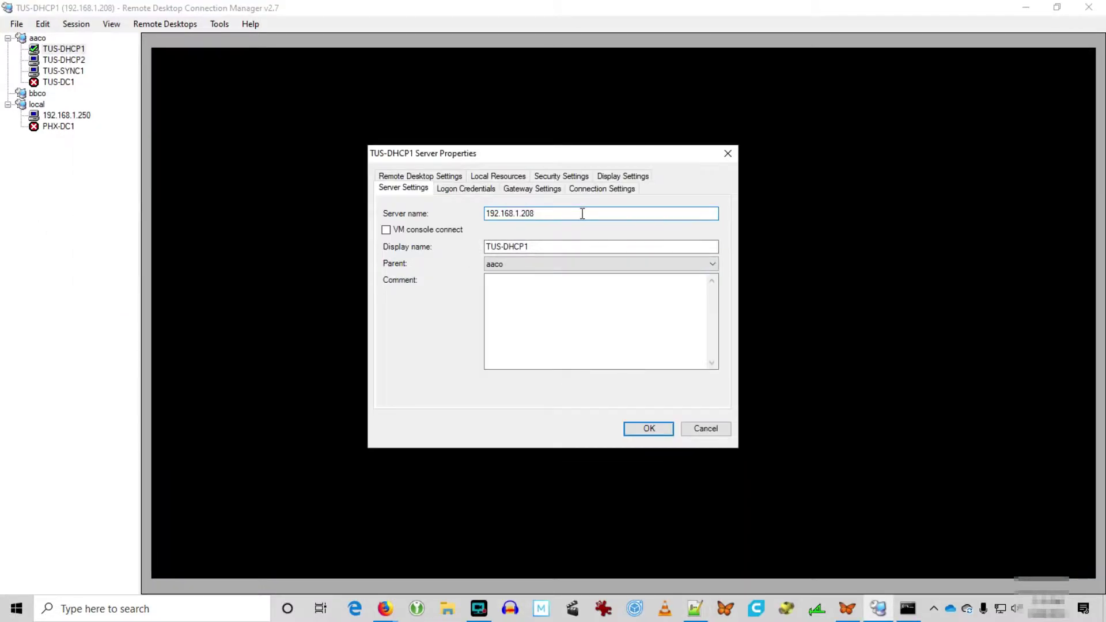
pyautogui.write('211')
pyautogui.press('Return')
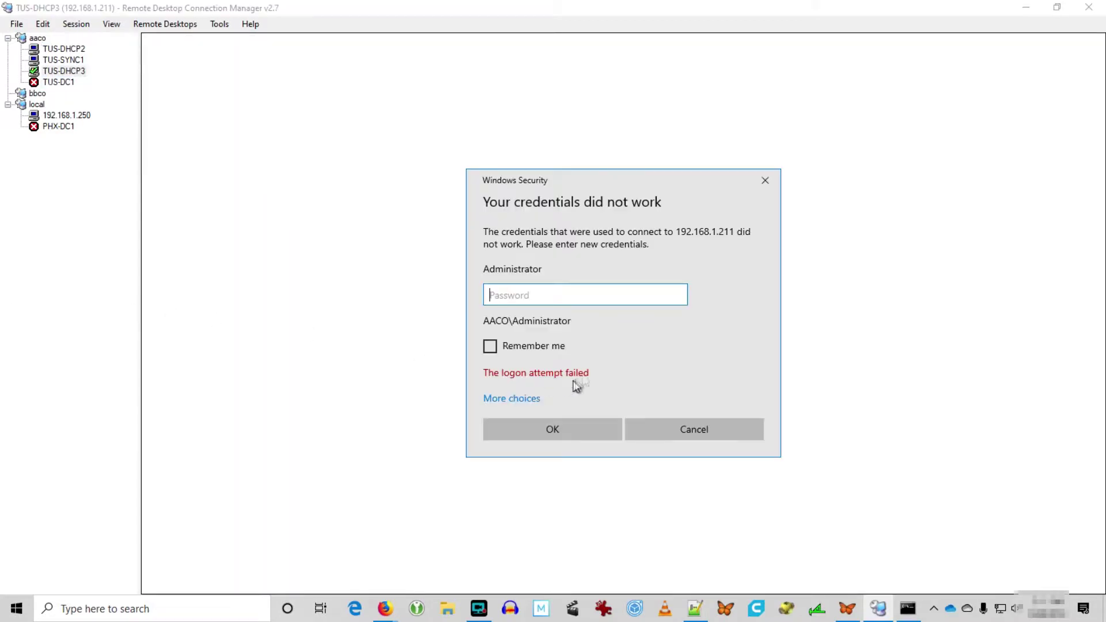
pyautogui.write('*************')
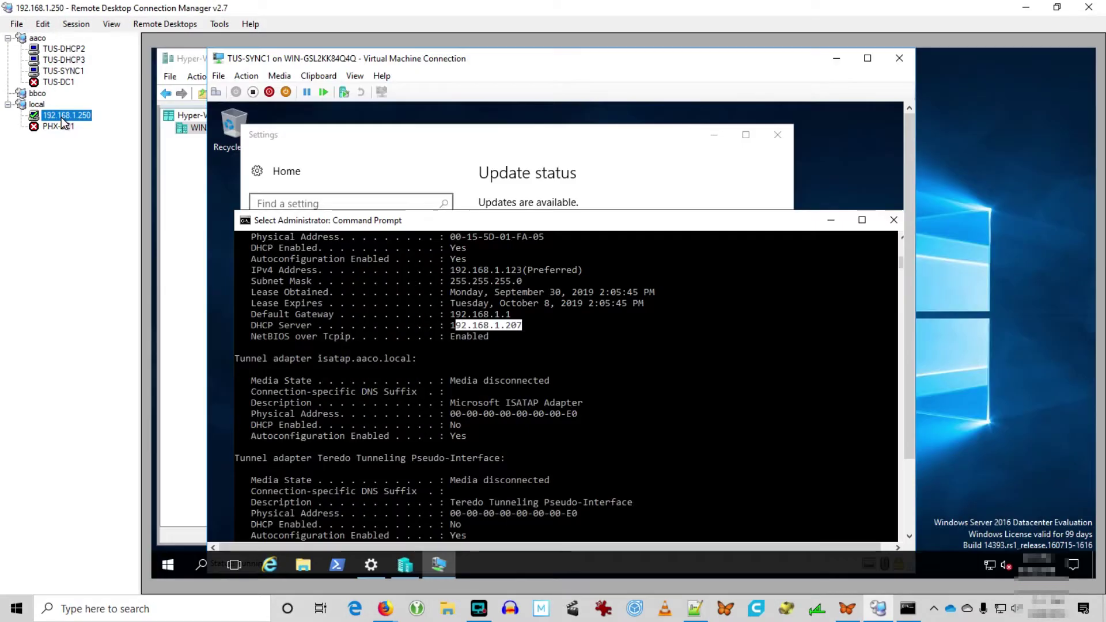
# Rename the TUS-DHCP1 virtual machine to TUS-DHCP3 in Hyper-V Manager.
pyautogui.hotkey('alt', 'Tab')
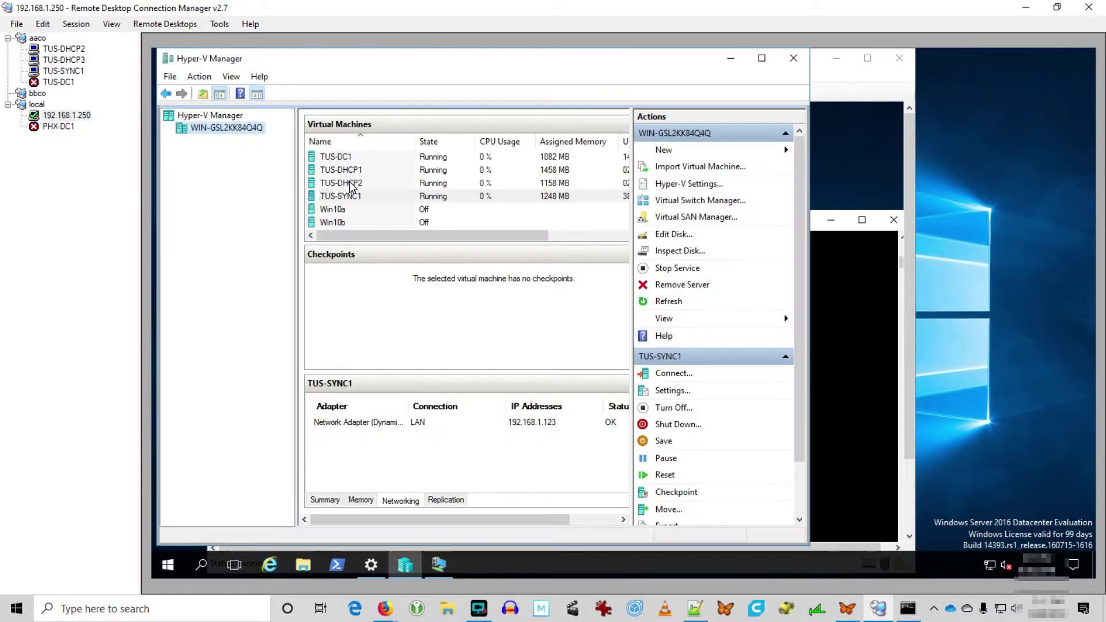
pyautogui.click(345, 170)
pyautogui.rightClick(349, 171)
pyautogui.click(384, 353)
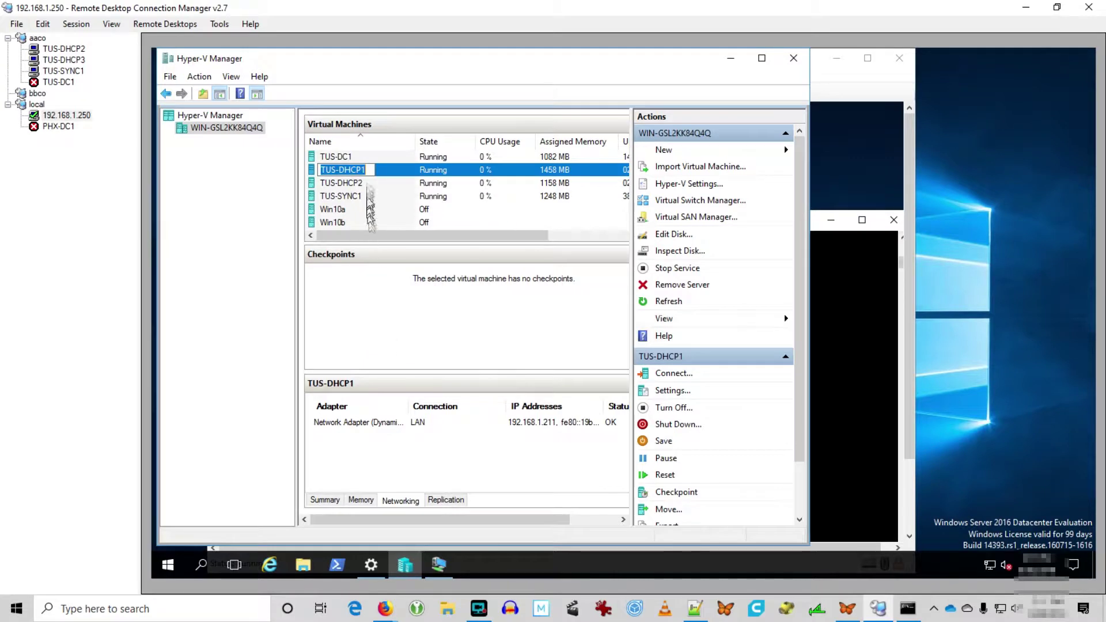
pyautogui.write('TUS-DHCP3')
pyautogui.press('Return')
# Shut down and restart the TUS-DHCP3 virtual machine, then connect to it from the server tree.
pyautogui.rightClick(356, 183)
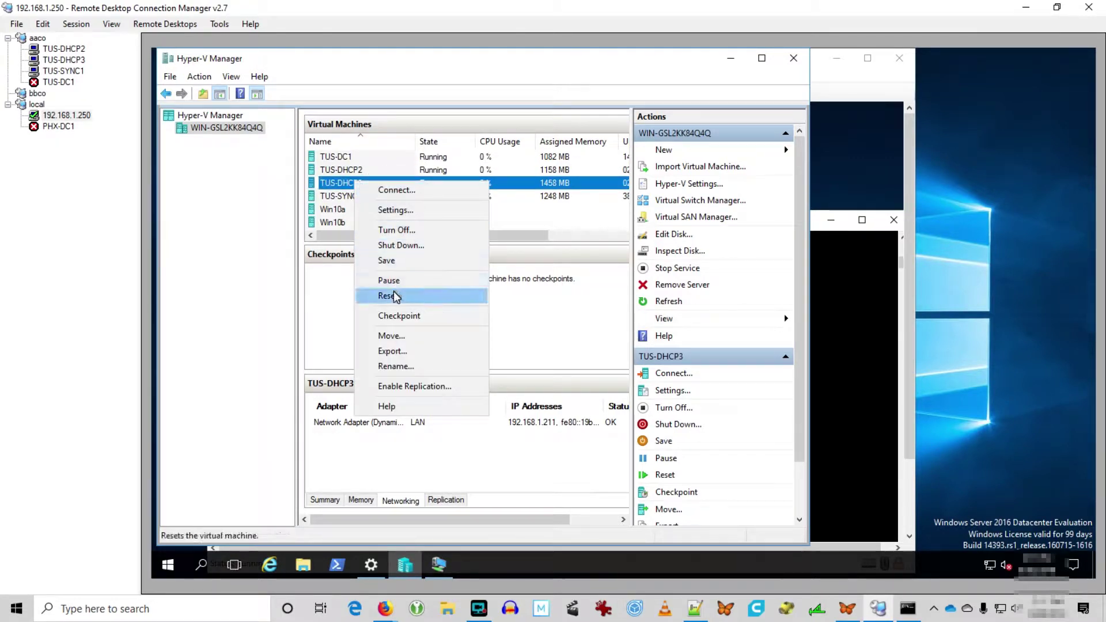
pyautogui.click(681, 426)
pyautogui.click(485, 321)
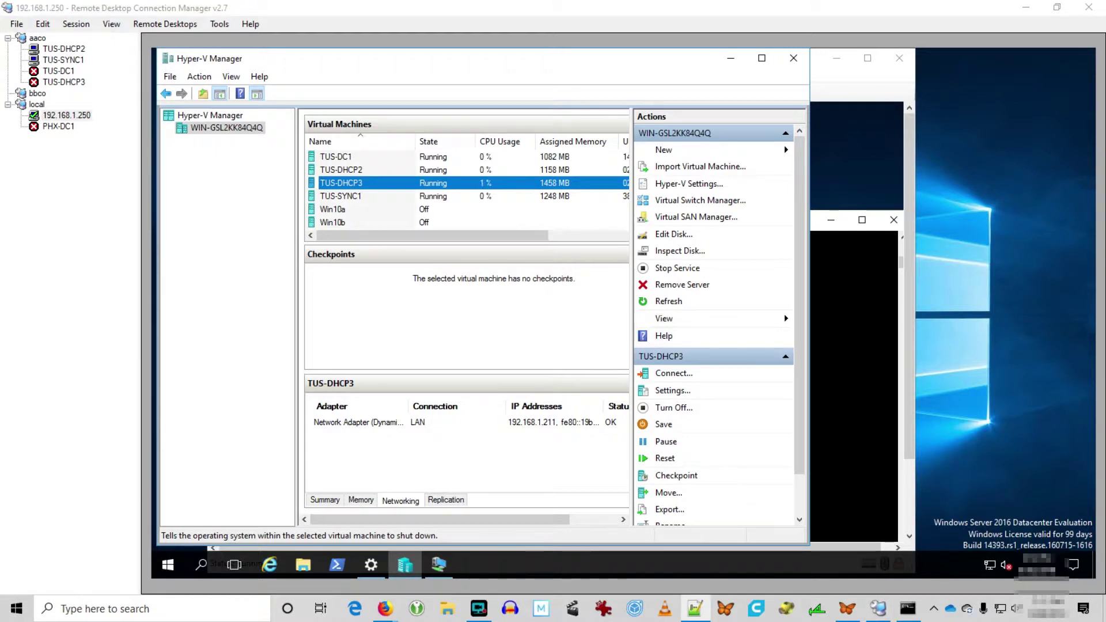
pyautogui.rightClick(354, 184)
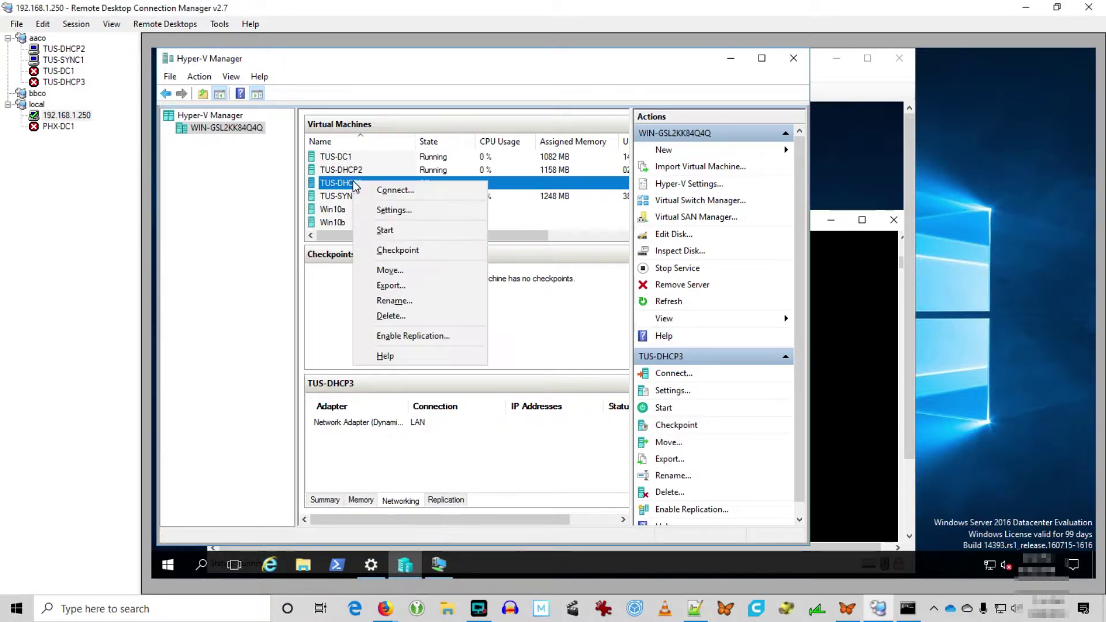
pyautogui.click(389, 228)
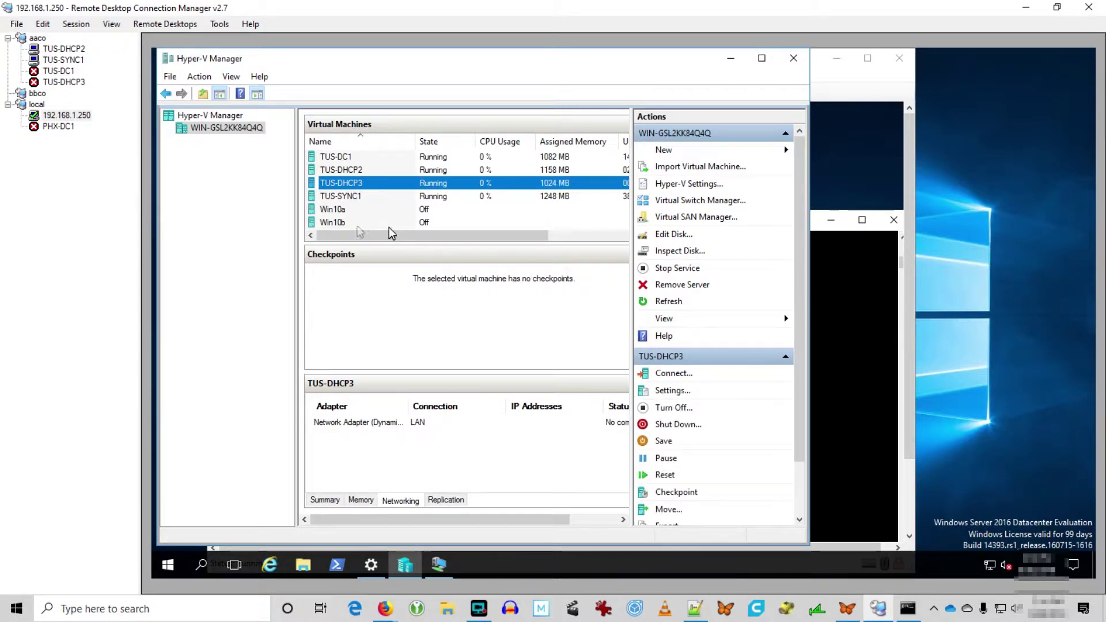
pyautogui.doubleClick(68, 84)
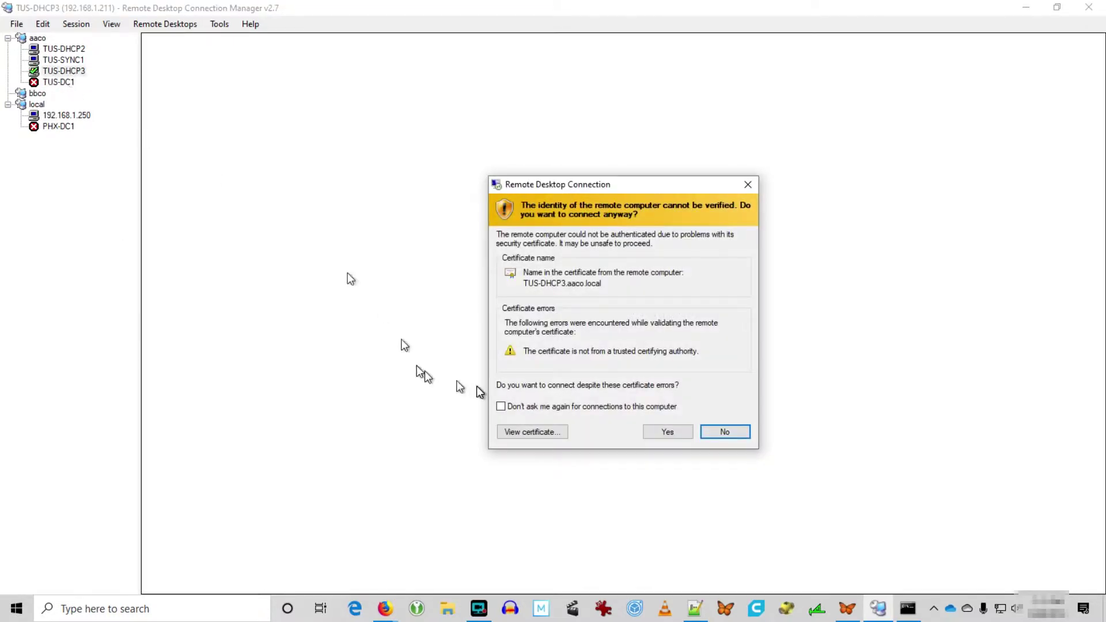
# Tick 'Don't ask me again' for TUS-DHCP3's certificate and accept it to open the session.
pyautogui.click(527, 406)
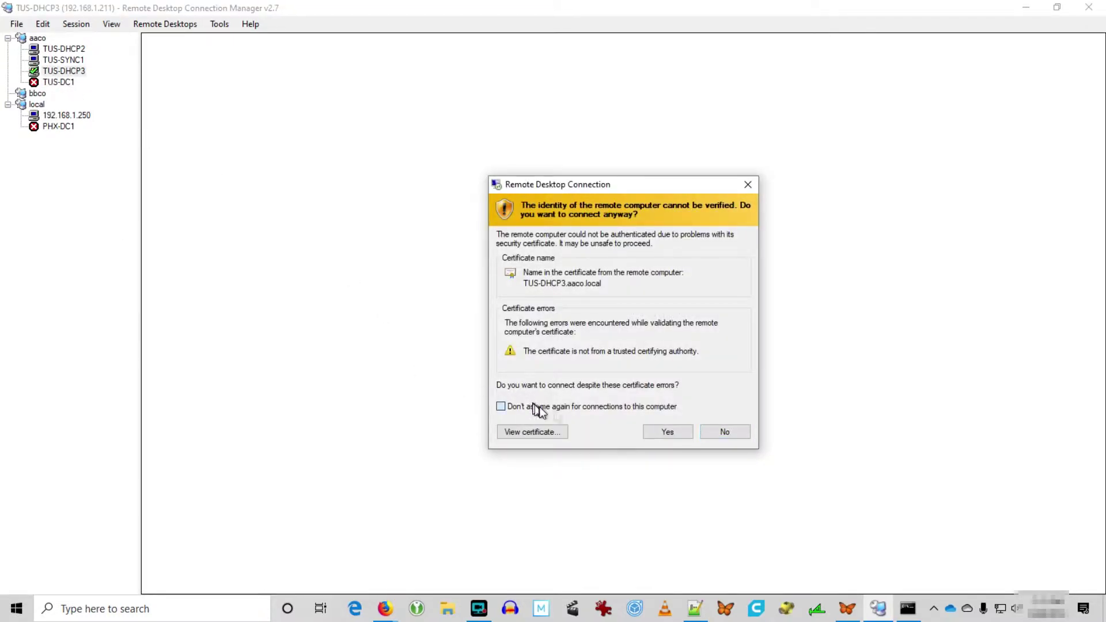
pyautogui.click(665, 433)
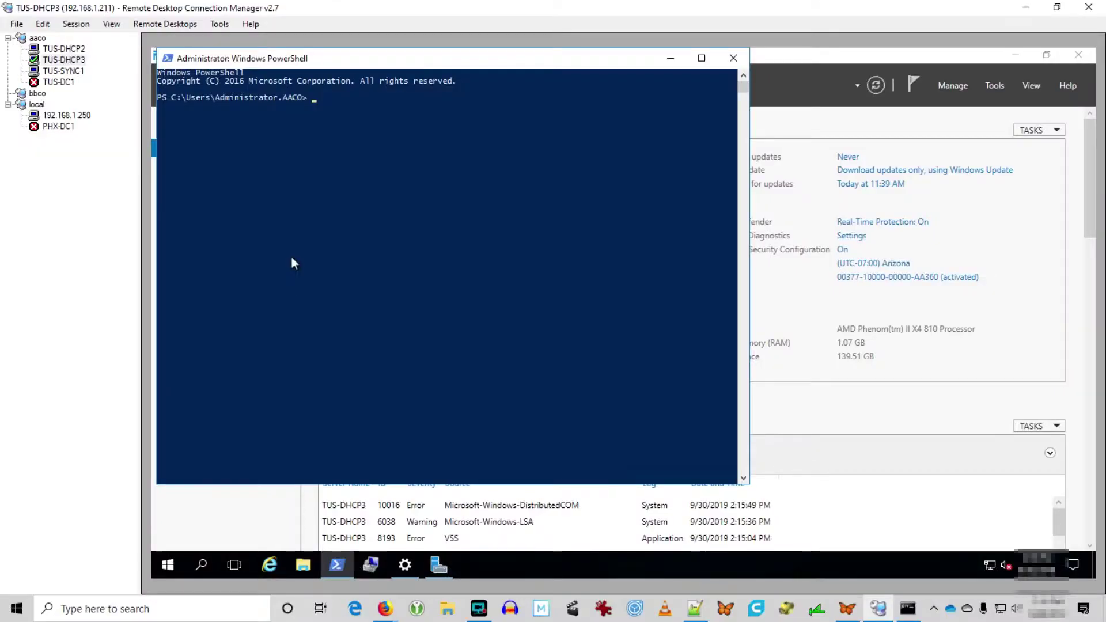
# Run the pasted Install-WindowsFeature DHCP and follow-up setup commands in PowerShell on TUS-DHCP3.
pyautogui.rightClick(291, 263)
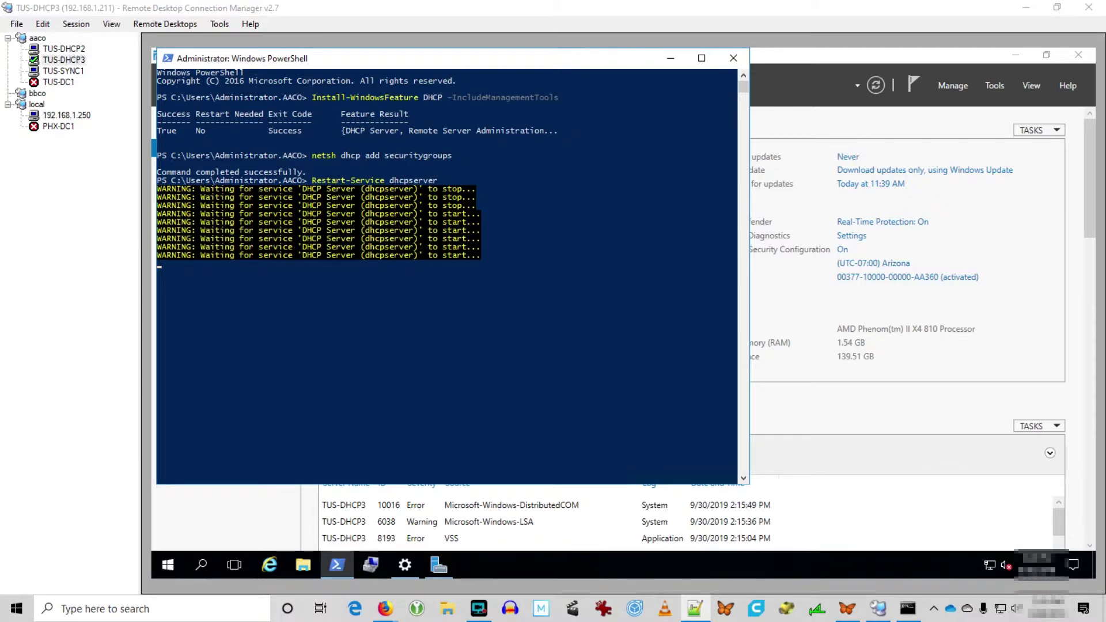
pyautogui.rightClick(375, 295)
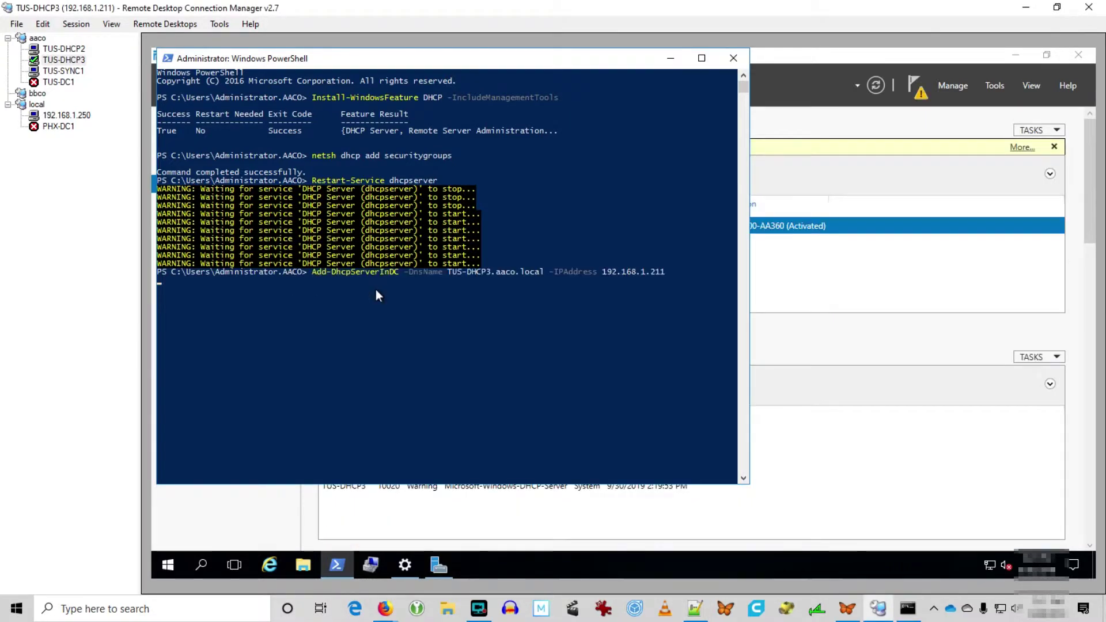
pyautogui.press('Return')
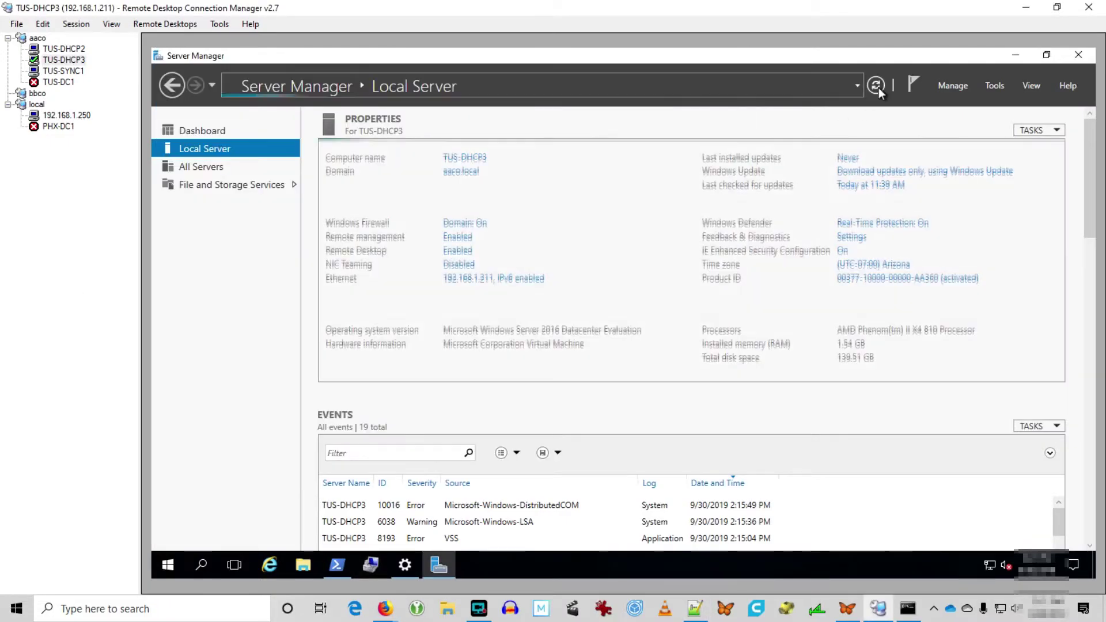
# Refresh Server Manager and check the DHCP role's post-deployment configuration notice.
pyautogui.click(876, 86)
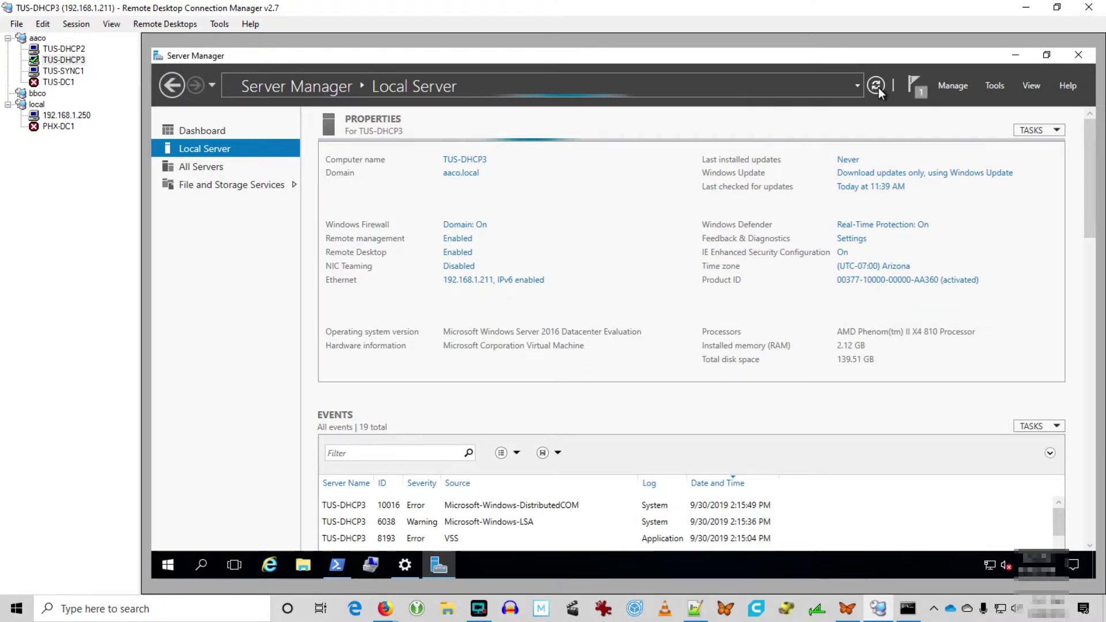
pyautogui.click(191, 185)
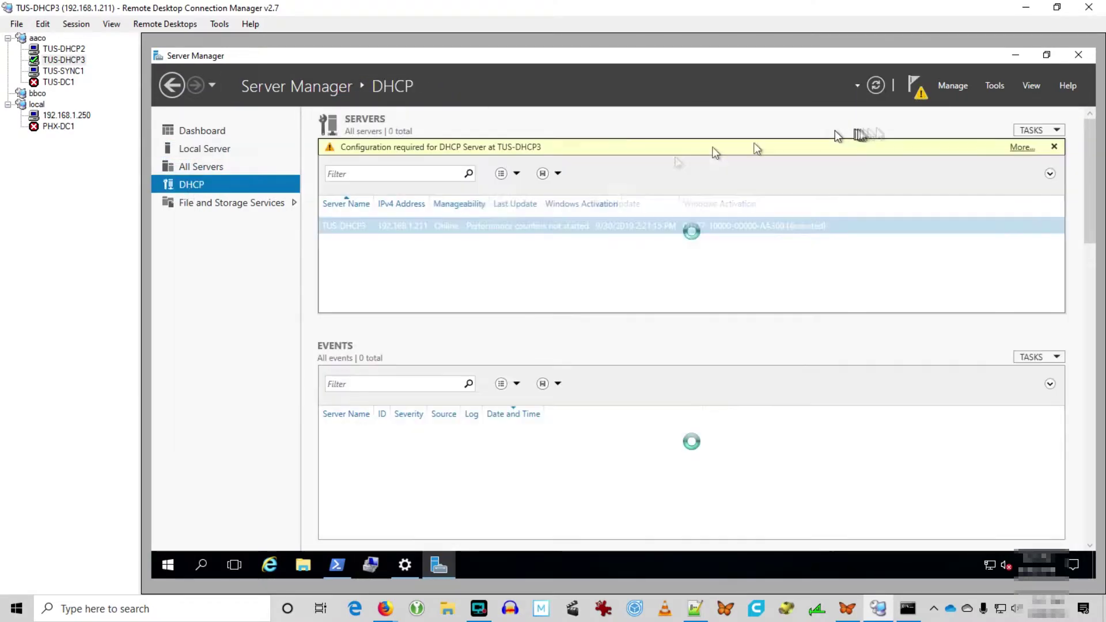
pyautogui.click(915, 86)
# Authorize TUS-DHCP3 in the domain from PowerShell and verify it appears in the authorized list.
pyautogui.click(337, 565)
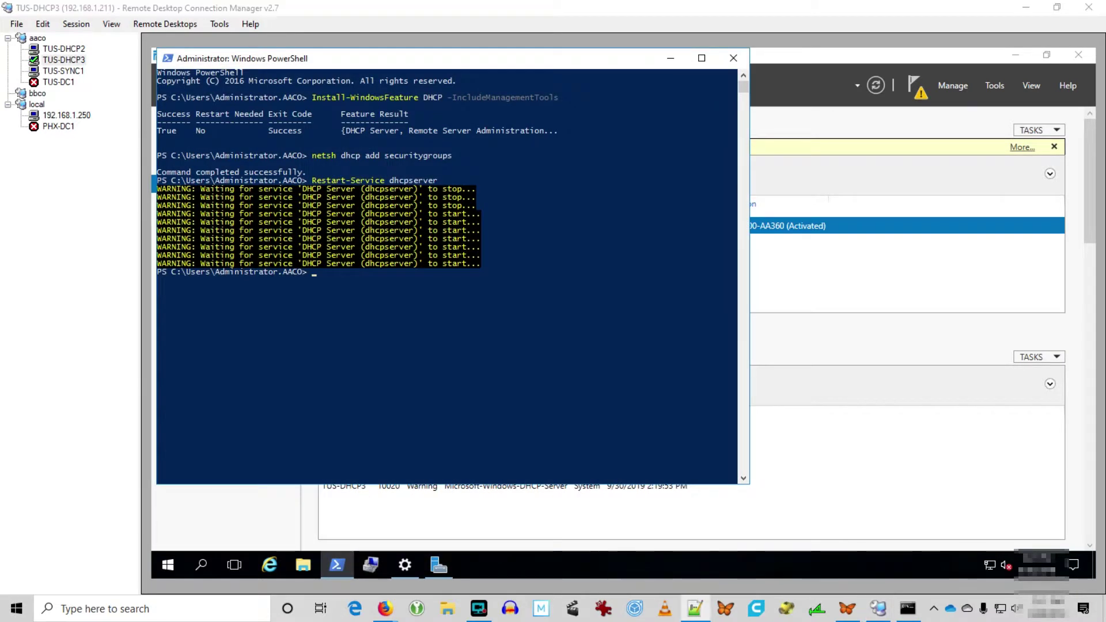
pyautogui.rightClick(426, 345)
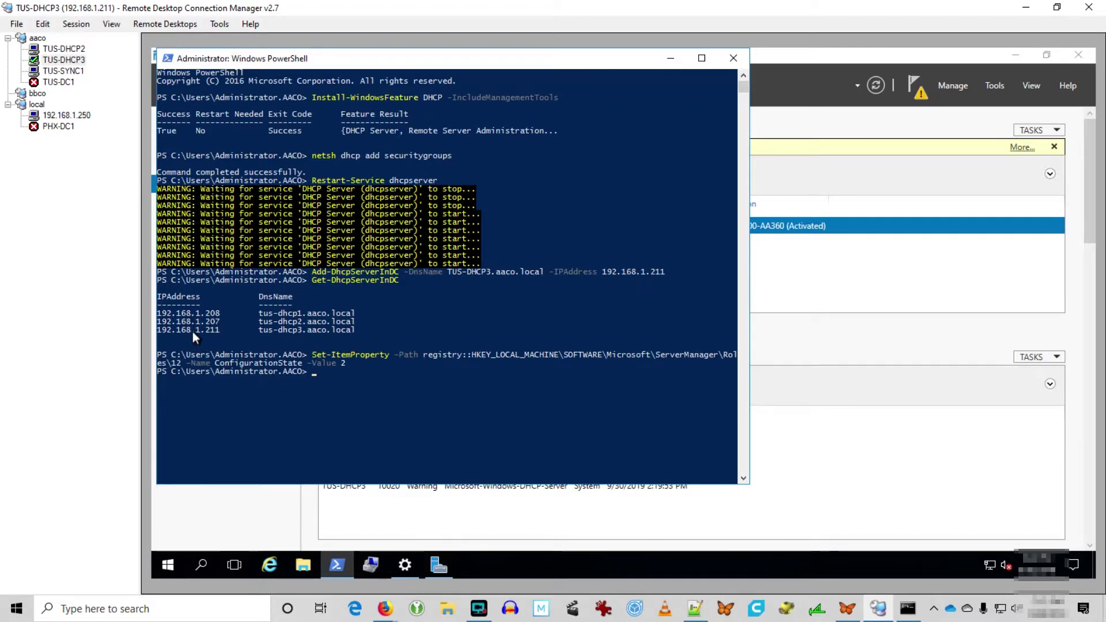
pyautogui.moveTo(193, 333); pyautogui.dragTo(225, 332)
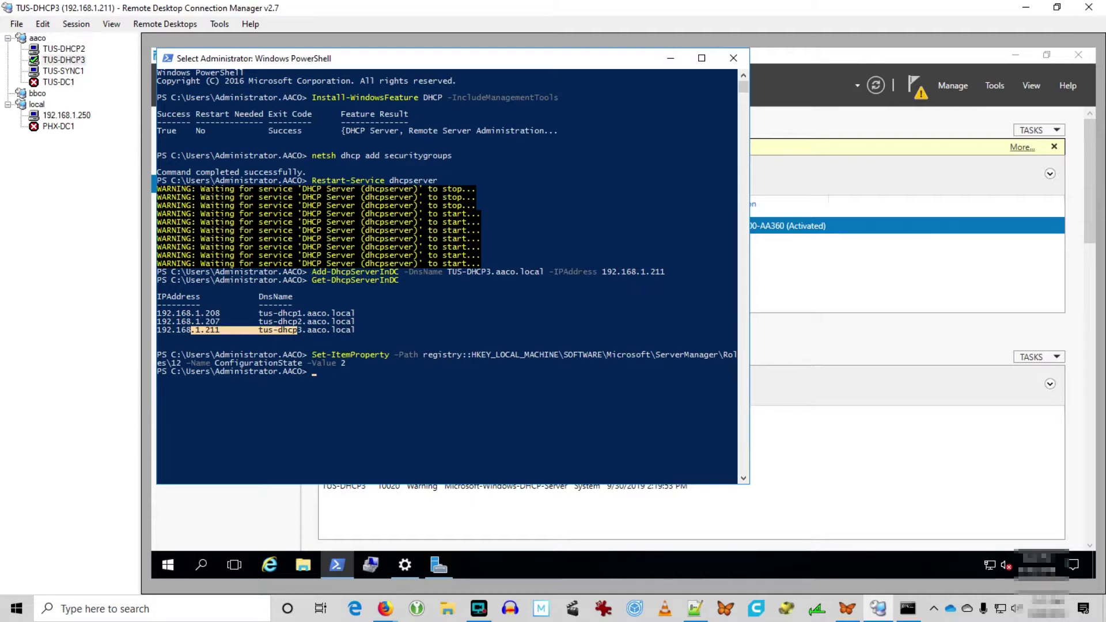
pyautogui.click(58, 49)
# Start failover for the 192.168.1.0 scope, adding tus-dhcp3 (192.168.1.211) as partner via Browse.
pyautogui.click(263, 212)
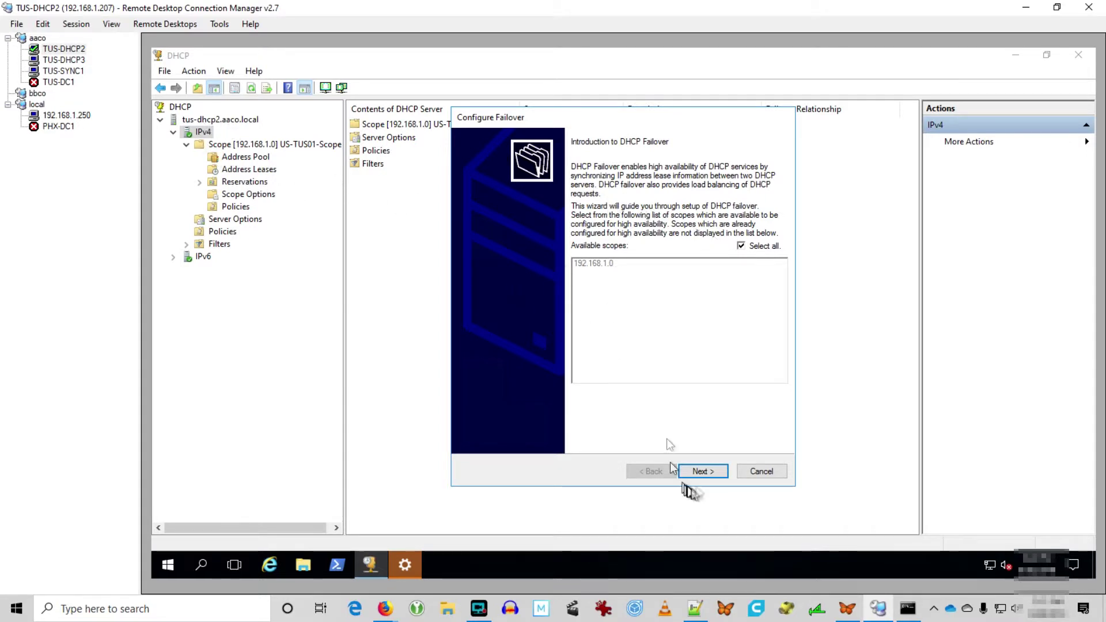
pyautogui.click(704, 471)
pyautogui.click(729, 242)
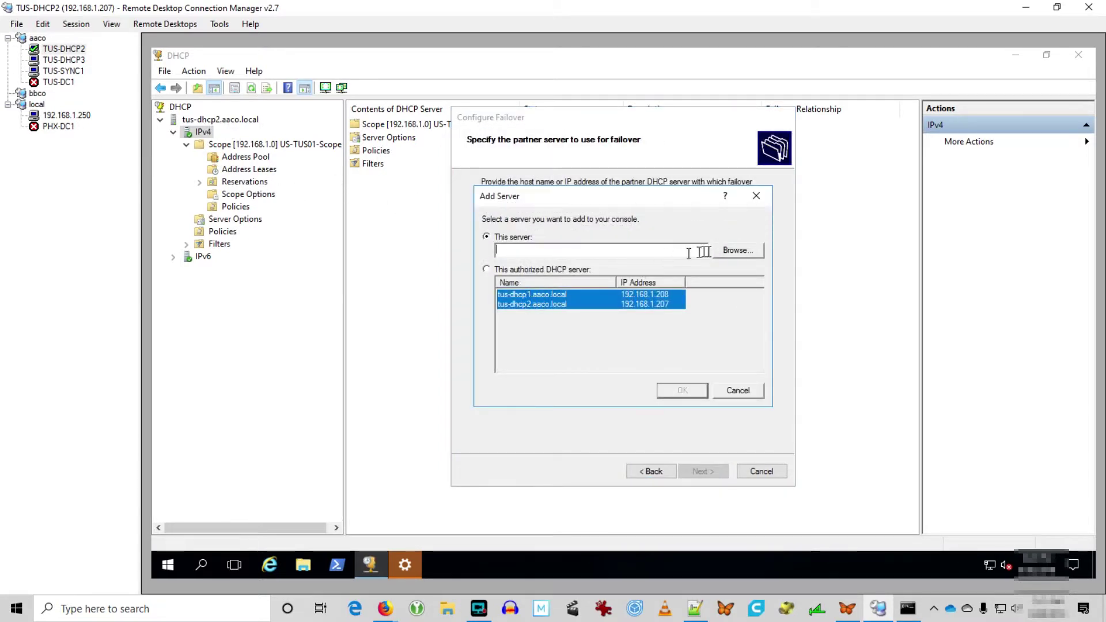
pyautogui.click(732, 252)
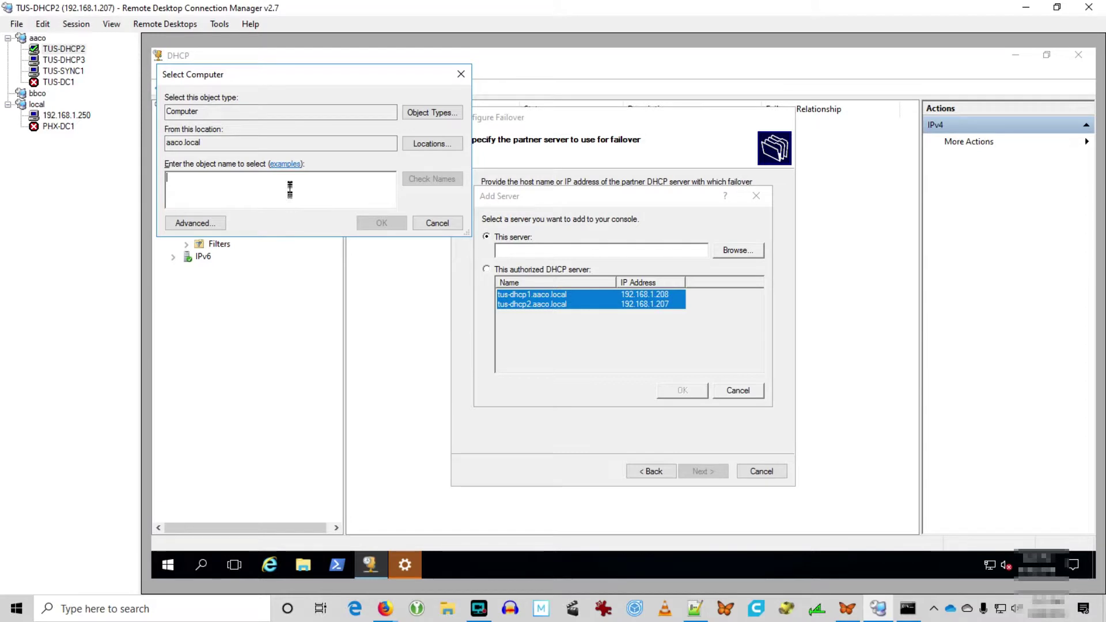
pyautogui.write('tus-')
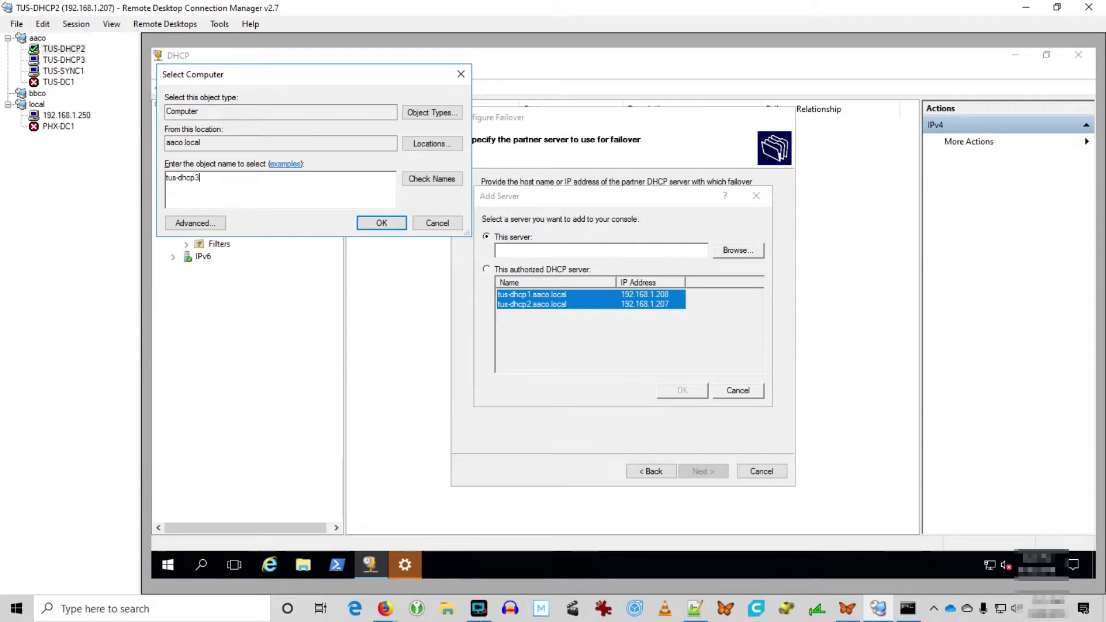
pyautogui.write('dhcp3')
pyautogui.click(432, 179)
pyautogui.click(381, 223)
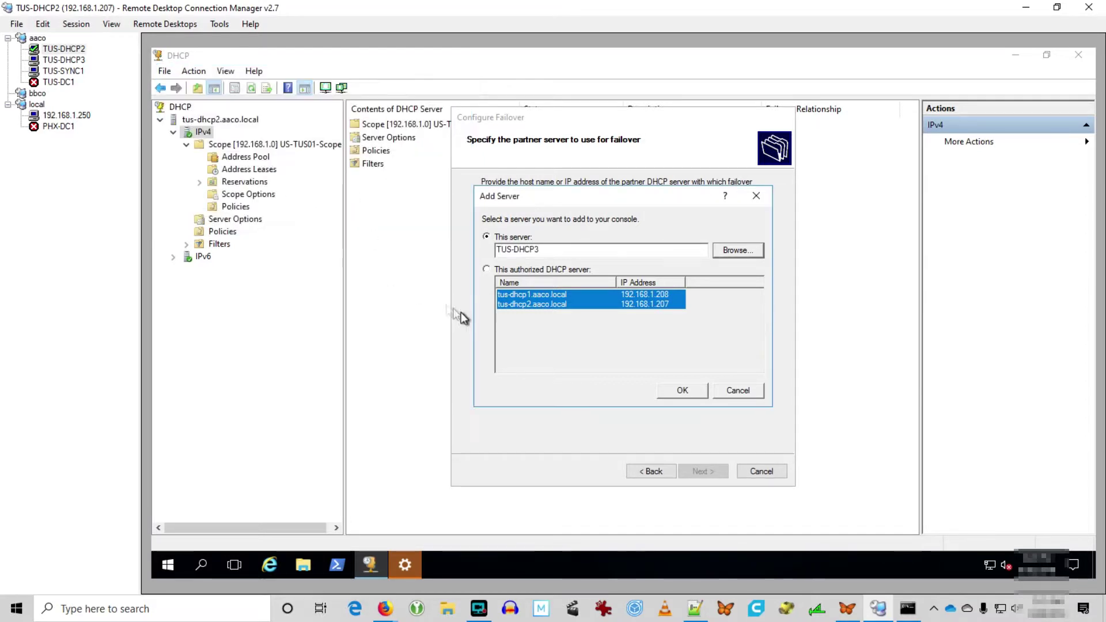
pyautogui.click(674, 392)
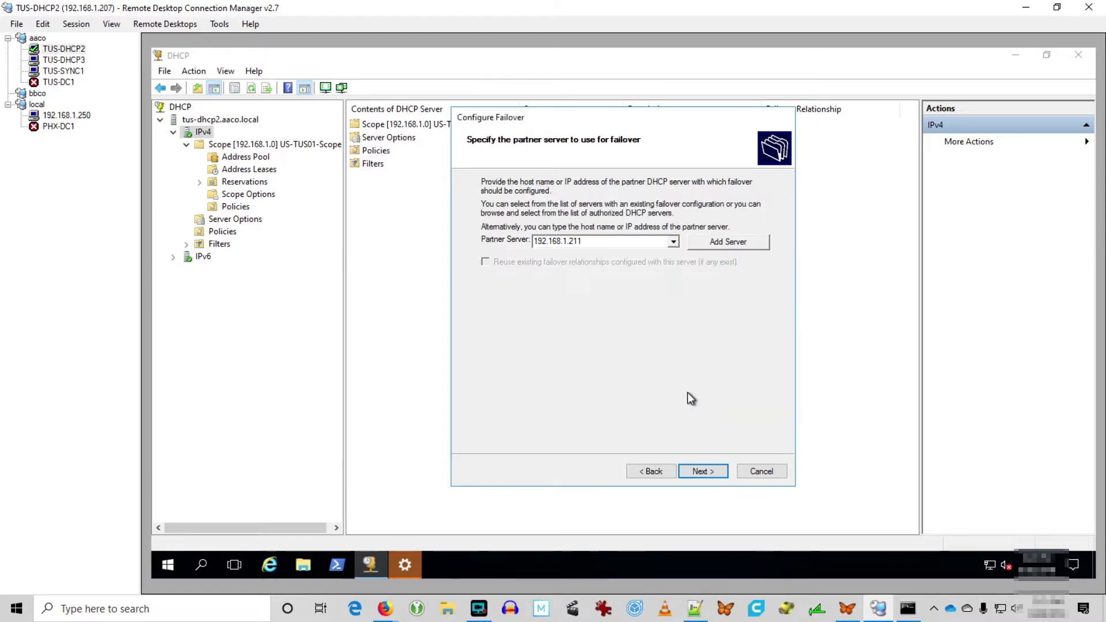
pyautogui.click(692, 471)
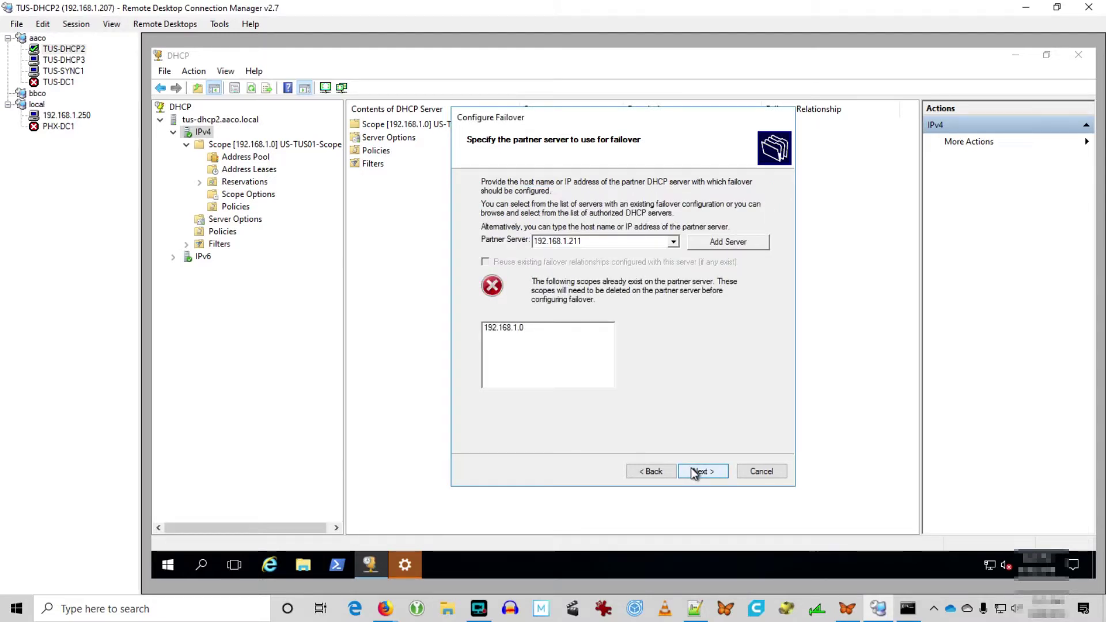
pyautogui.click(60, 61)
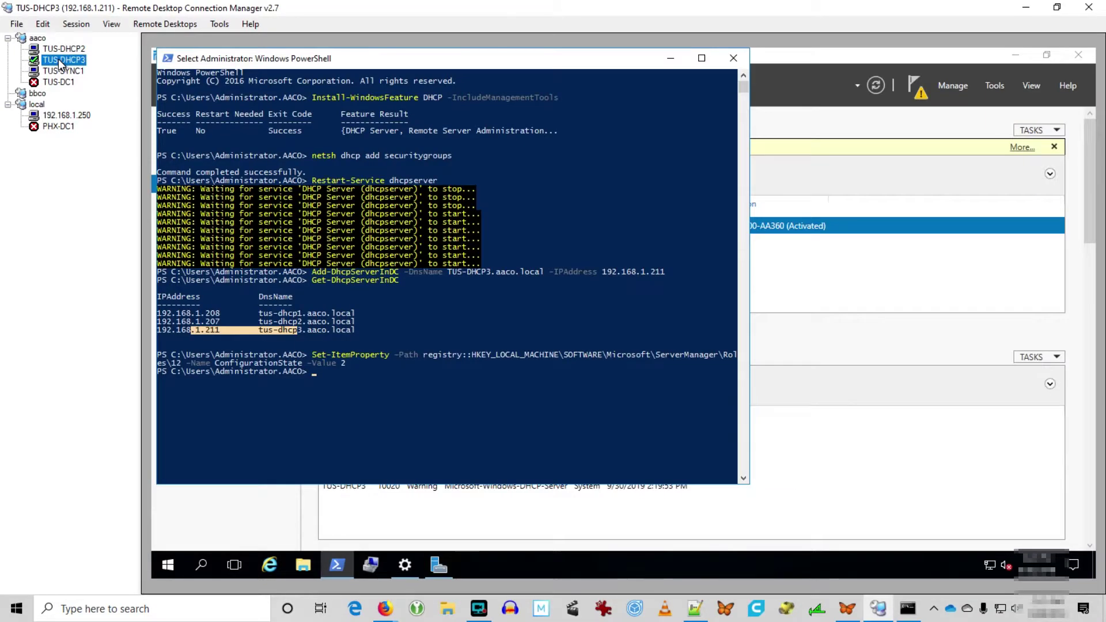
pyautogui.click(863, 338)
pyautogui.rightClick(367, 226)
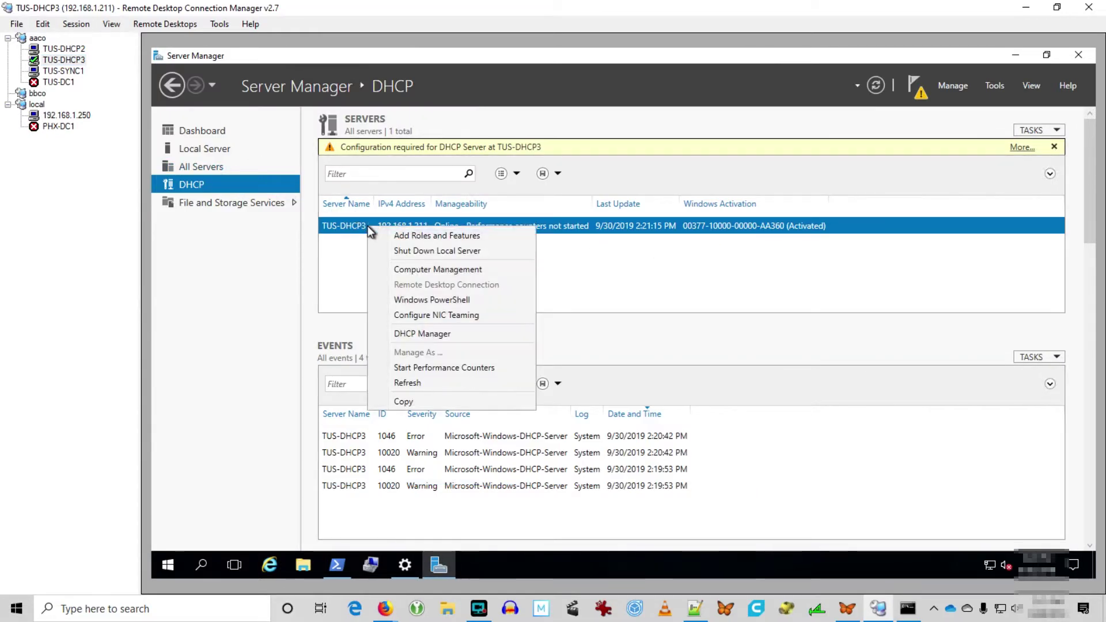
pyautogui.click(442, 334)
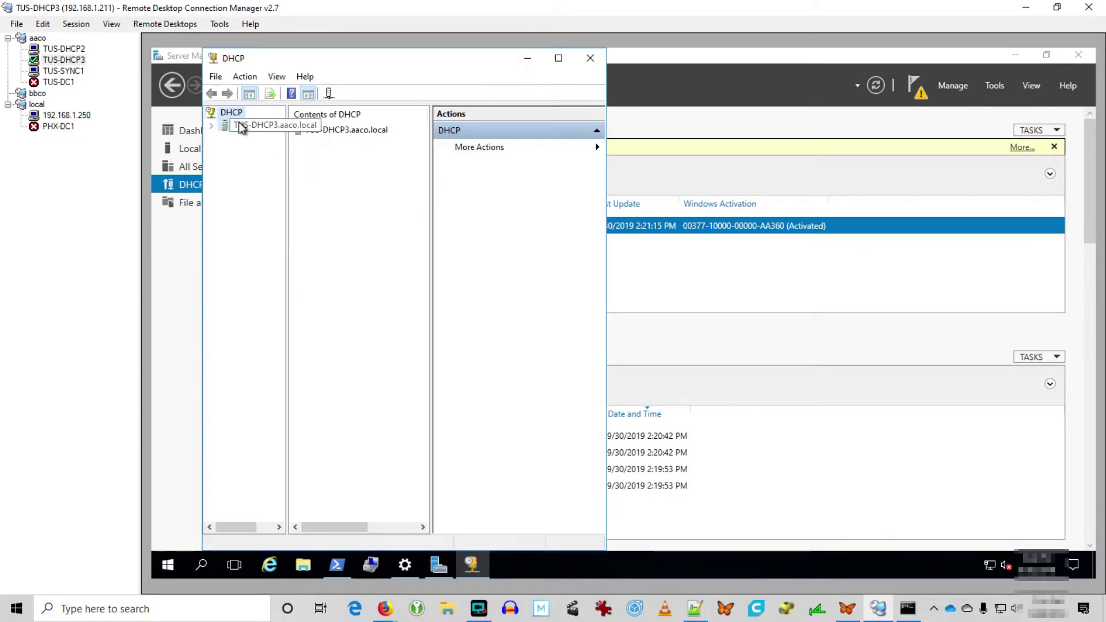
pyautogui.rightClick(240, 125)
pyautogui.click(558, 59)
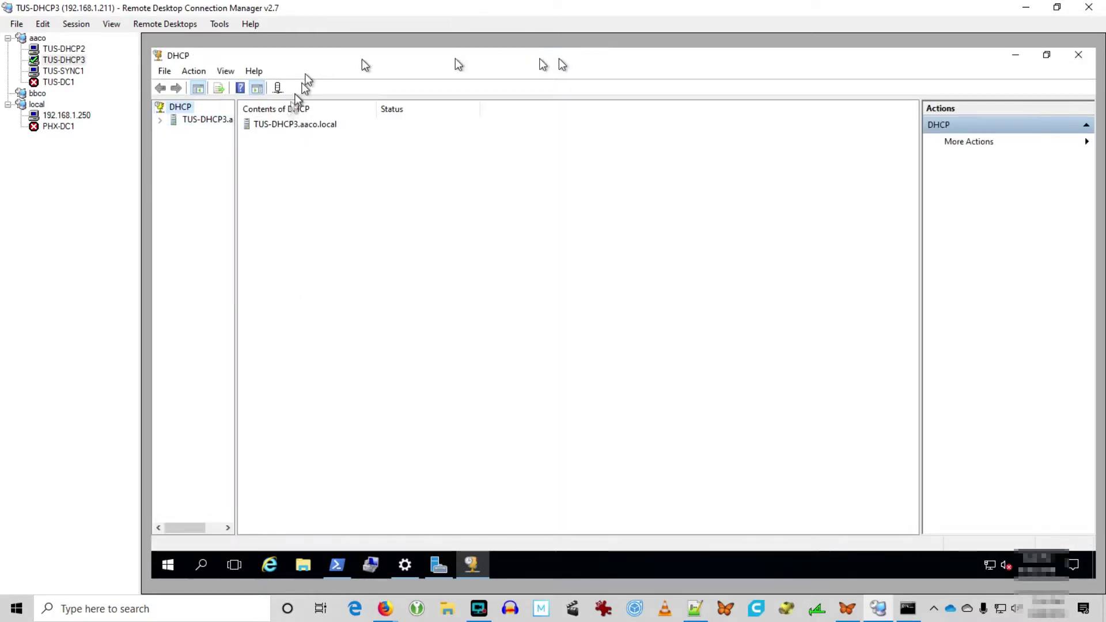
pyautogui.moveTo(240, 212); pyautogui.dragTo(416, 219)
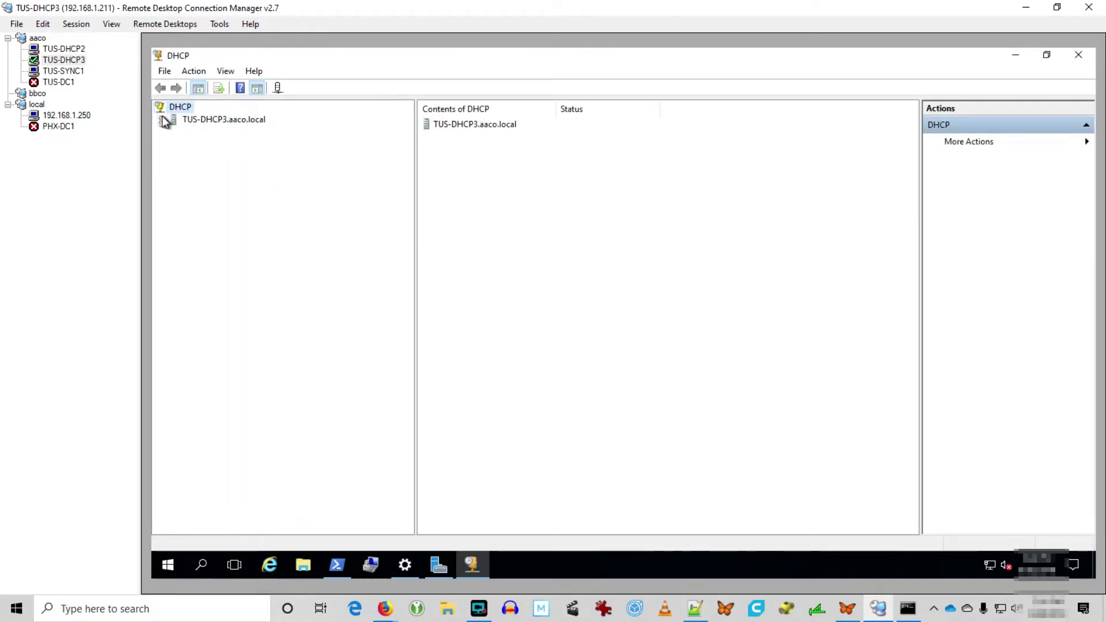
pyautogui.click(160, 120)
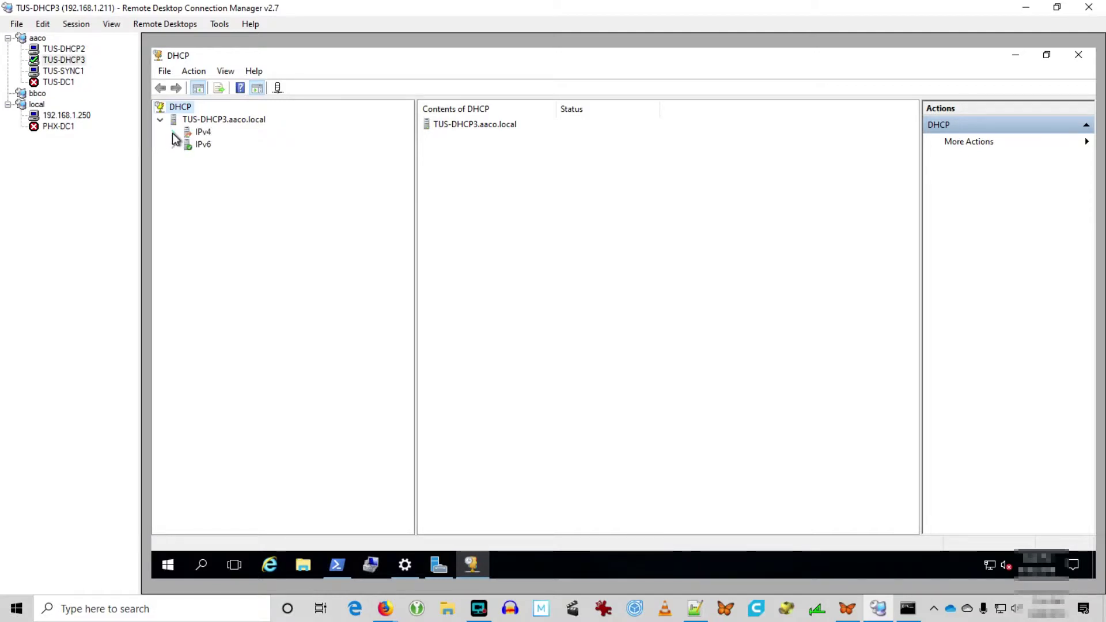
pyautogui.click(173, 133)
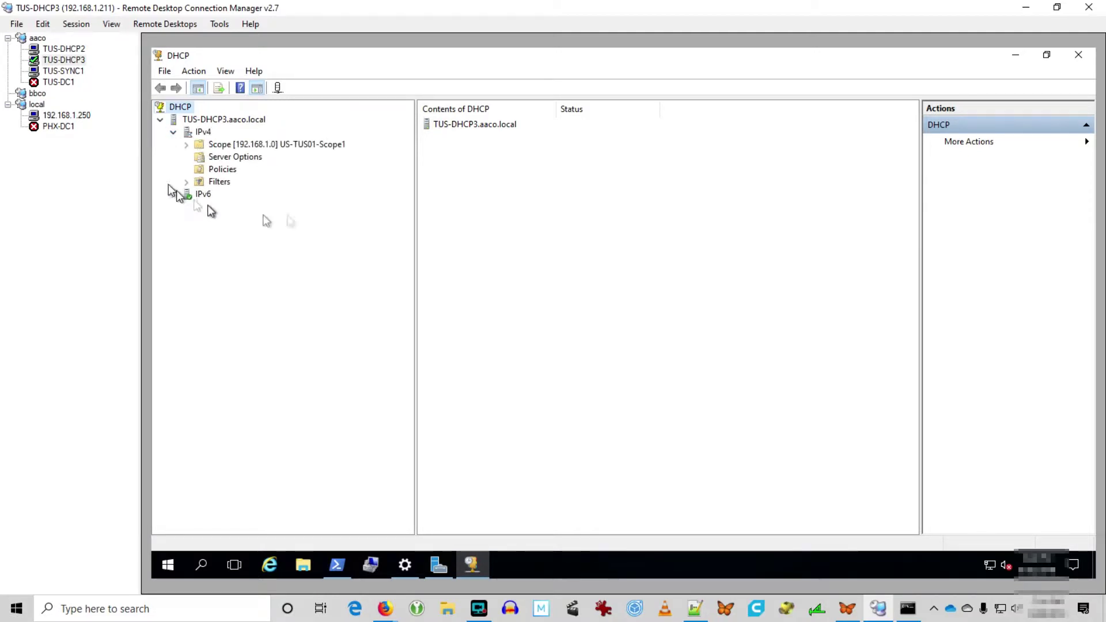
pyautogui.rightClick(282, 147)
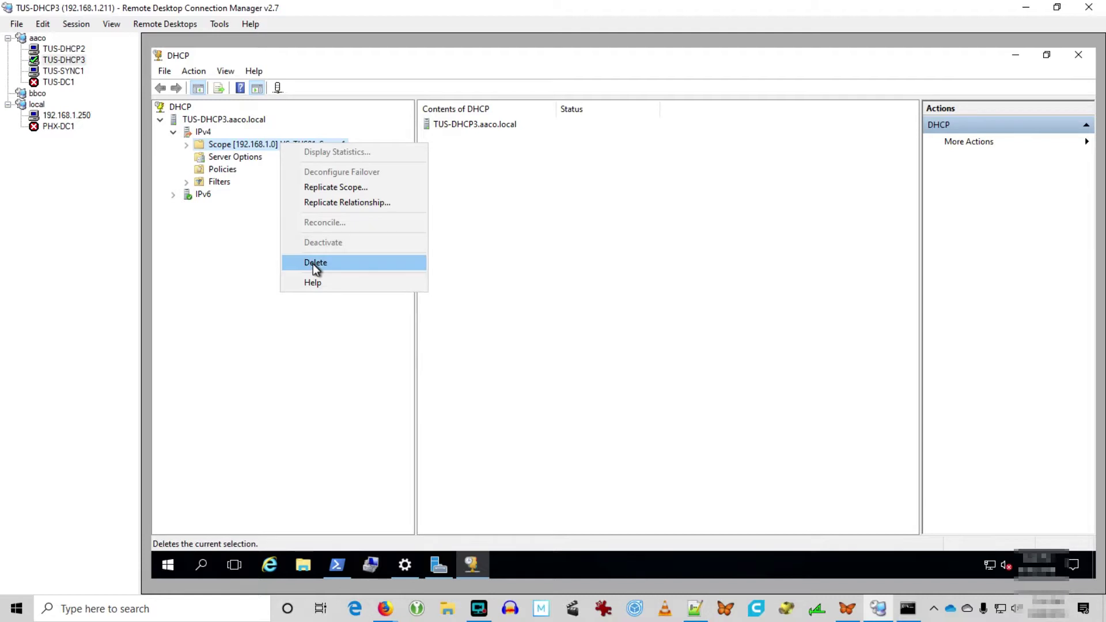
pyautogui.click(199, 130)
pyautogui.rightClick(200, 130)
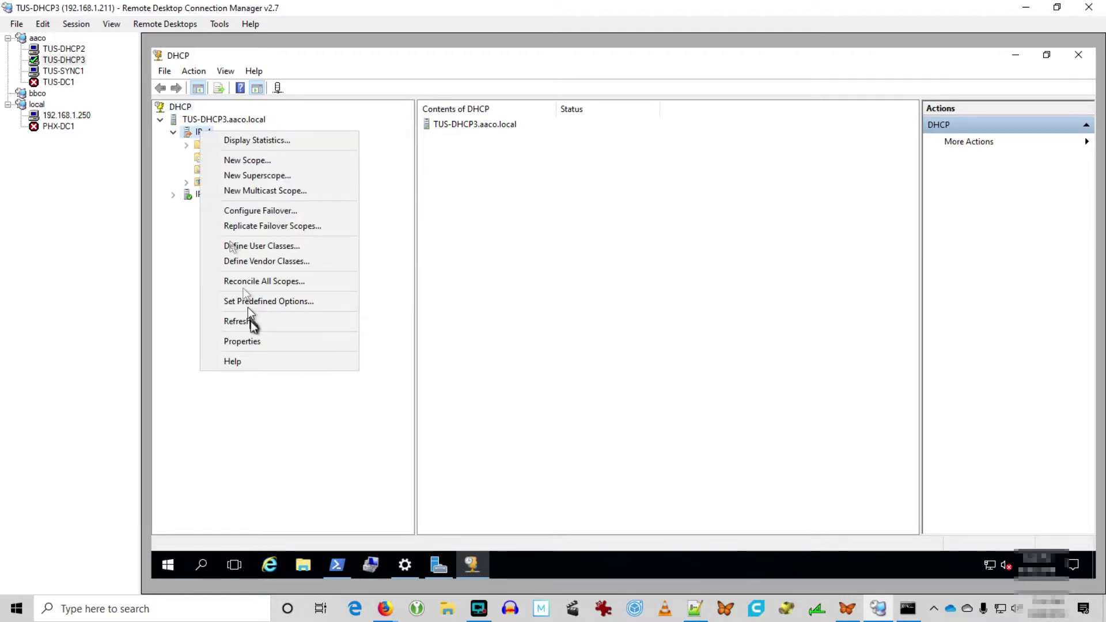
pyautogui.click(251, 341)
pyautogui.click(638, 174)
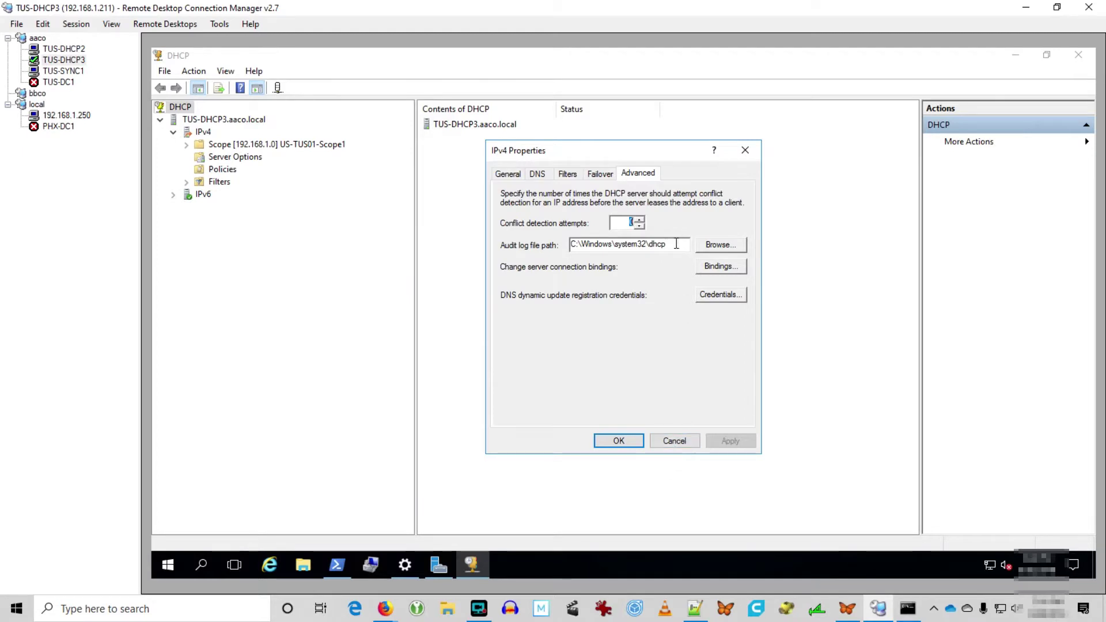
pyautogui.press('Tab')
pyautogui.hotkey('ctrl', 'c')
pyautogui.click(168, 565)
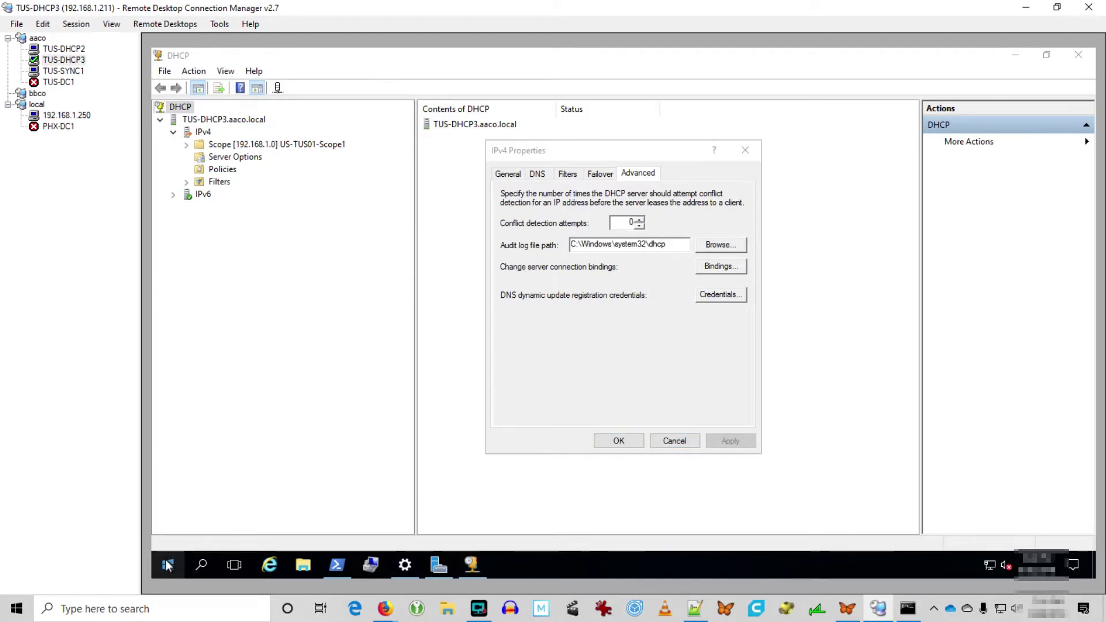
pyautogui.click(633, 448)
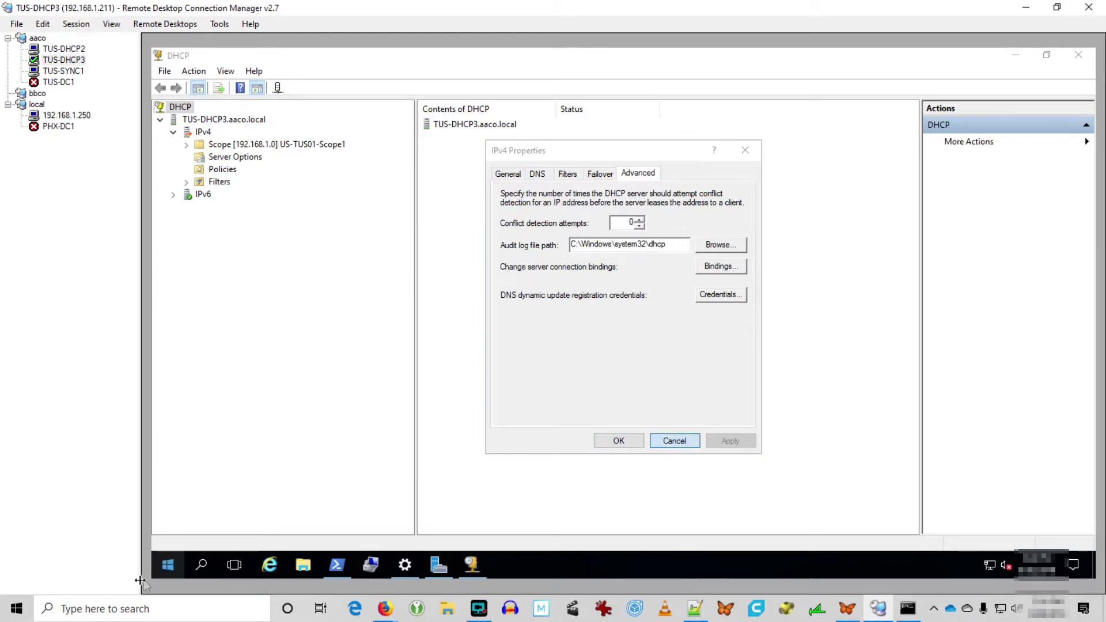
pyautogui.click(669, 442)
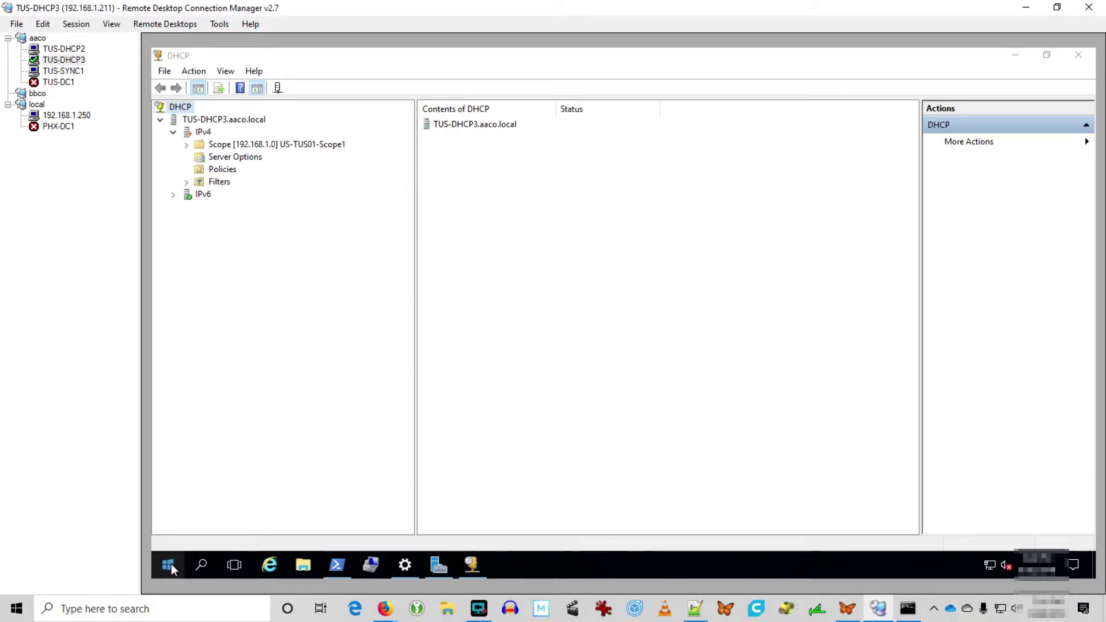
# Open the C:\Windows\system32\dhcp folder through the Run prompt.
pyautogui.rightClick(171, 564)
pyautogui.click(202, 497)
pyautogui.hotkey('ctrl', 'v')
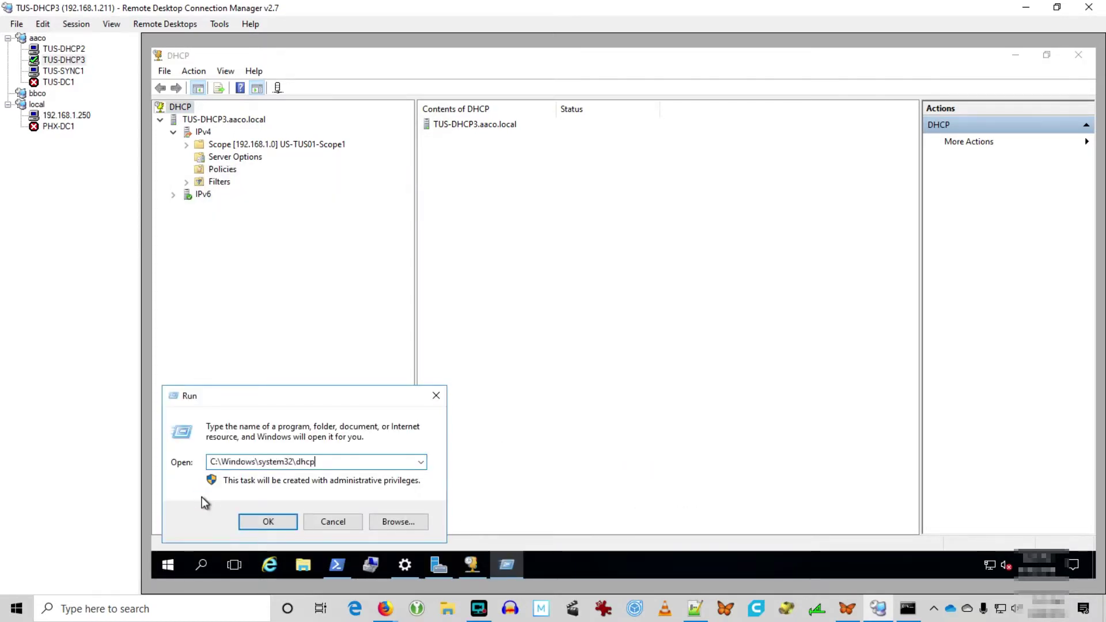
pyautogui.click(260, 522)
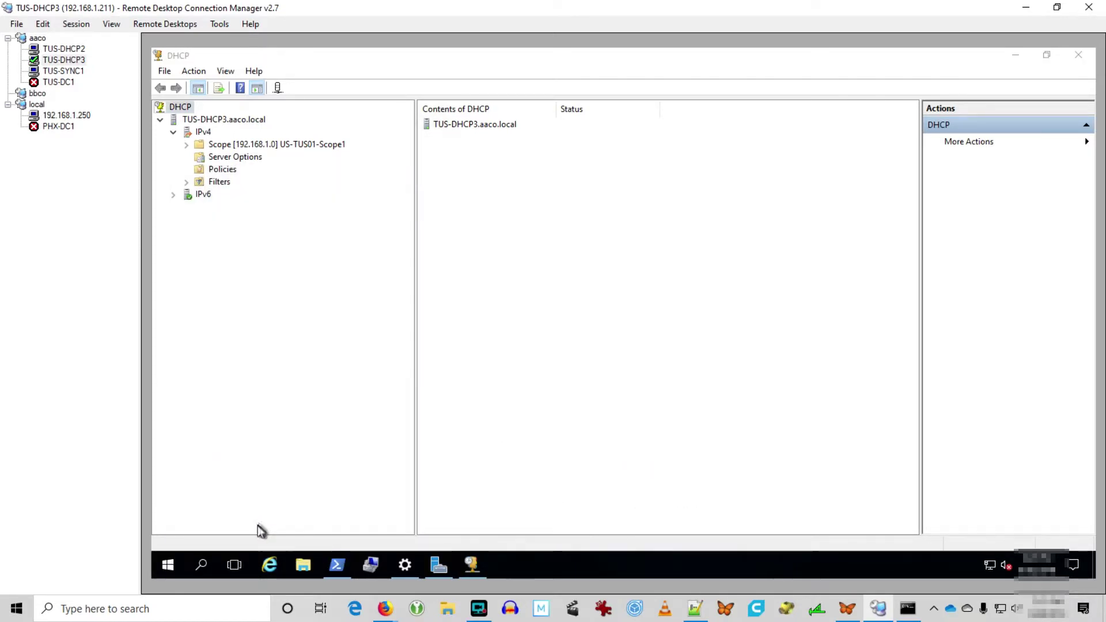
# Expand the 192.168.1.0 scope and inspect the DhcpSrvLog-Fri log file in the dhcp folder.
pyautogui.click(278, 146)
pyautogui.doubleClick(279, 146)
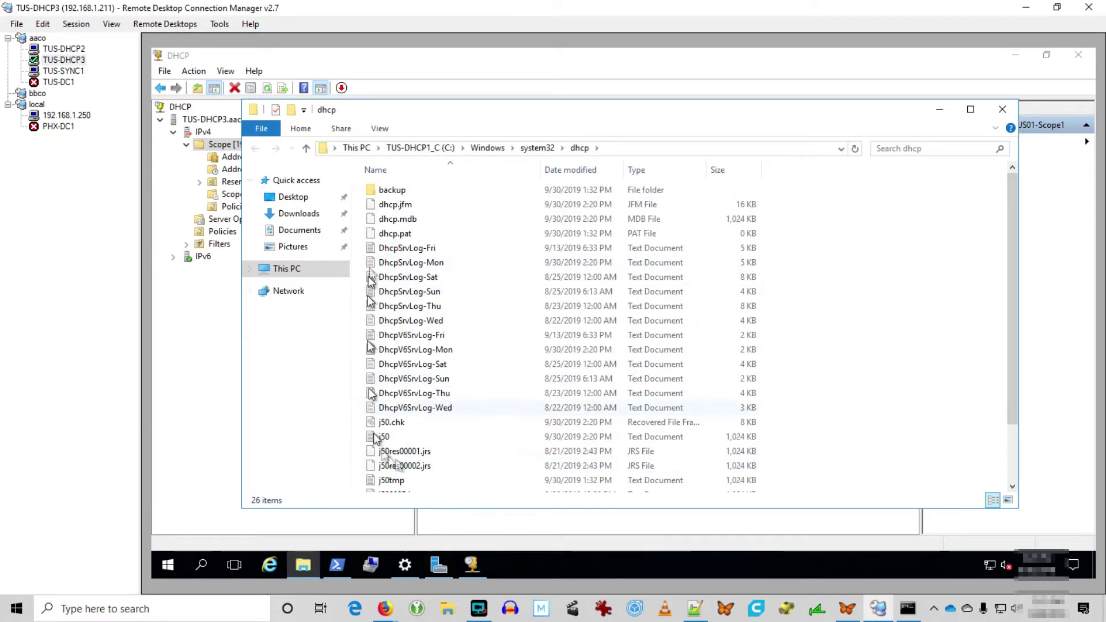
pyautogui.click(488, 247)
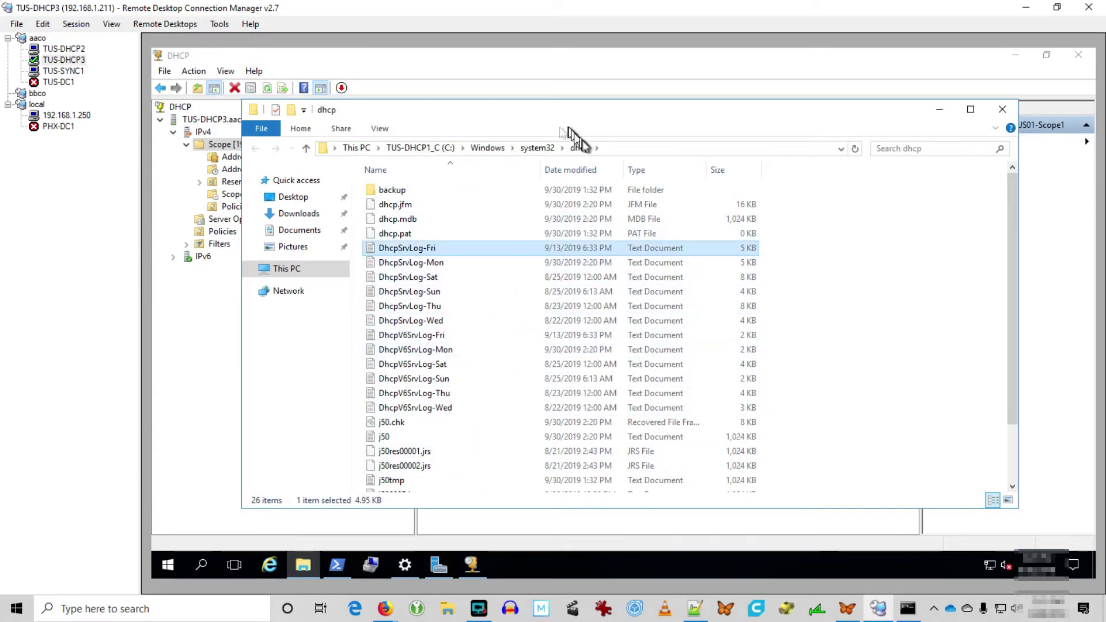
pyautogui.click(616, 148)
pyautogui.click(232, 364)
# Try to delete the 192.168.1.0 scope, dismissing the failover relationship warning.
pyautogui.rightClick(267, 145)
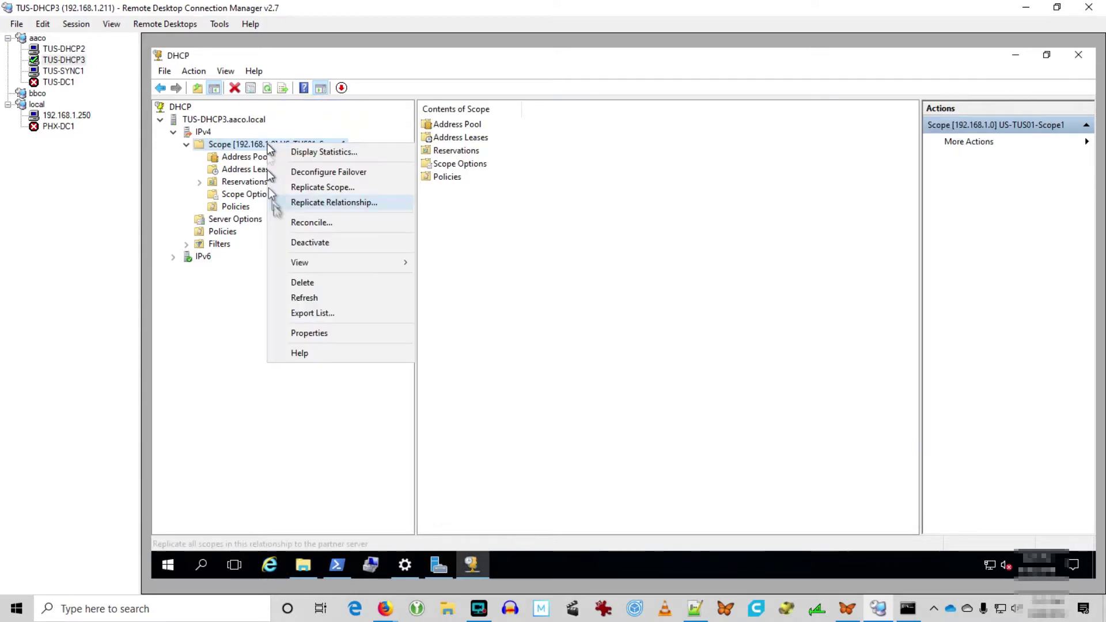
pyautogui.click(303, 282)
pyautogui.click(672, 363)
pyautogui.click(673, 361)
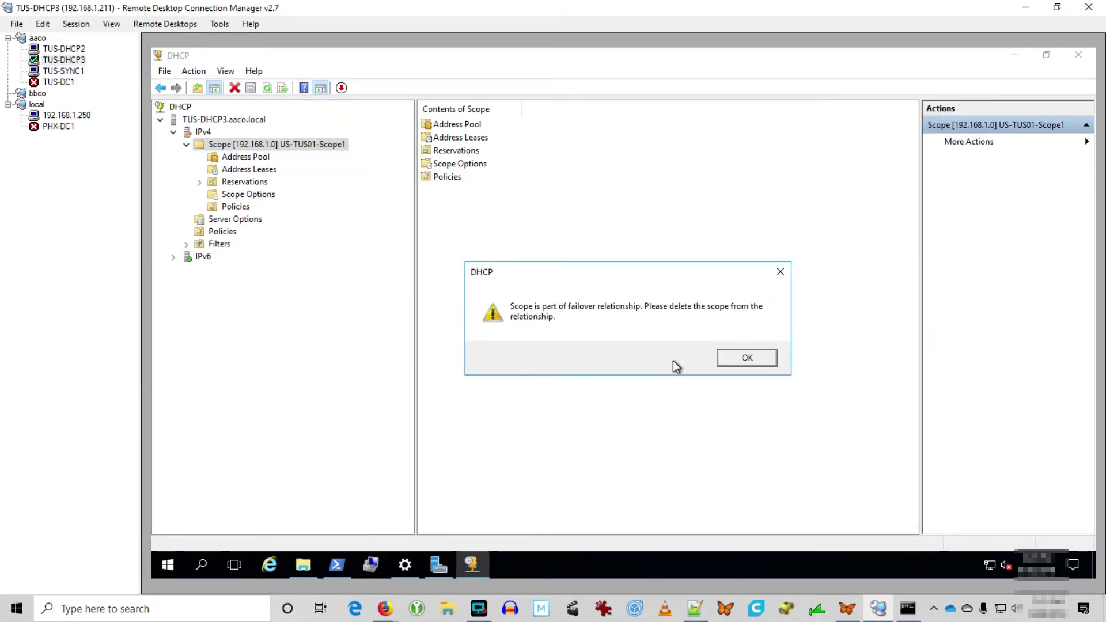
pyautogui.click(746, 359)
# Try deleting the failover relationship with 192.168.1.207 from IPv4 Properties, which fails.
pyautogui.rightClick(195, 129)
pyautogui.click(228, 338)
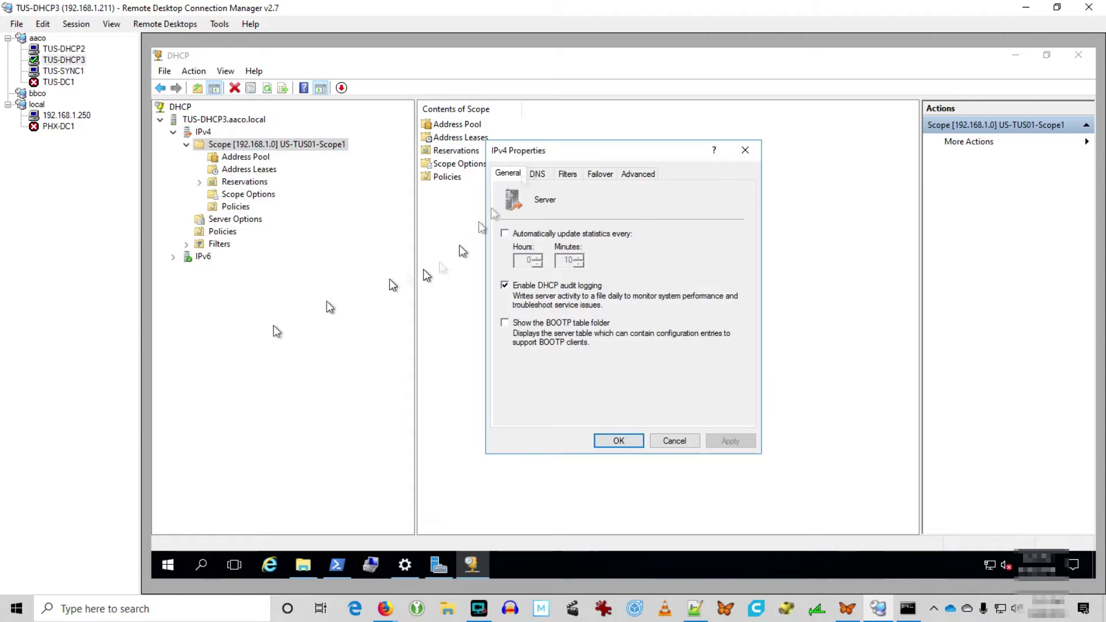
pyautogui.click(601, 174)
pyautogui.click(684, 262)
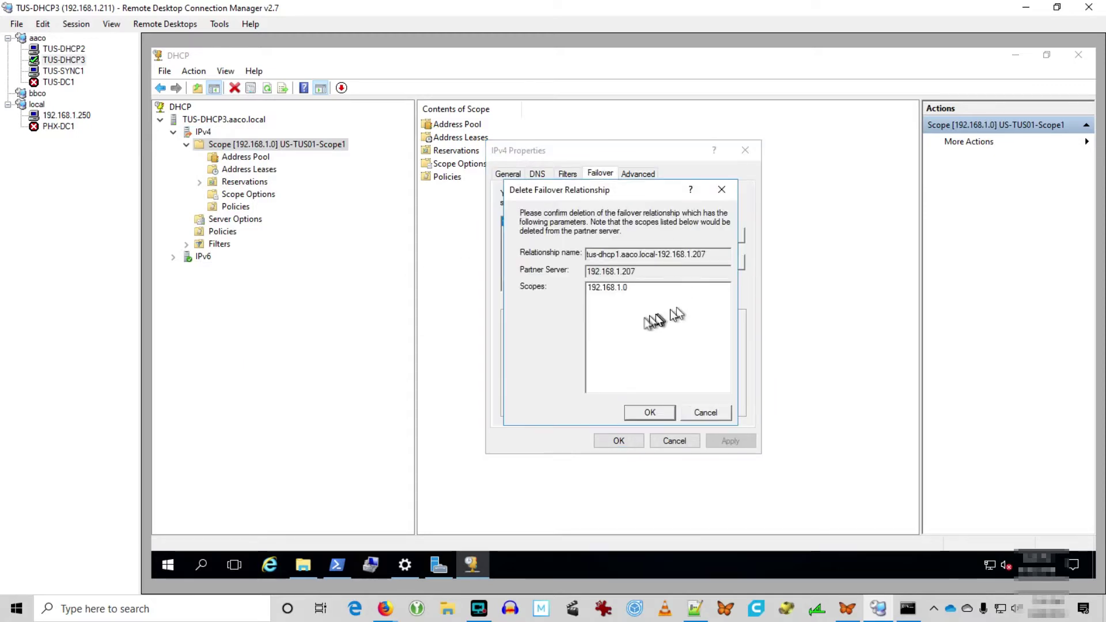
pyautogui.click(640, 412)
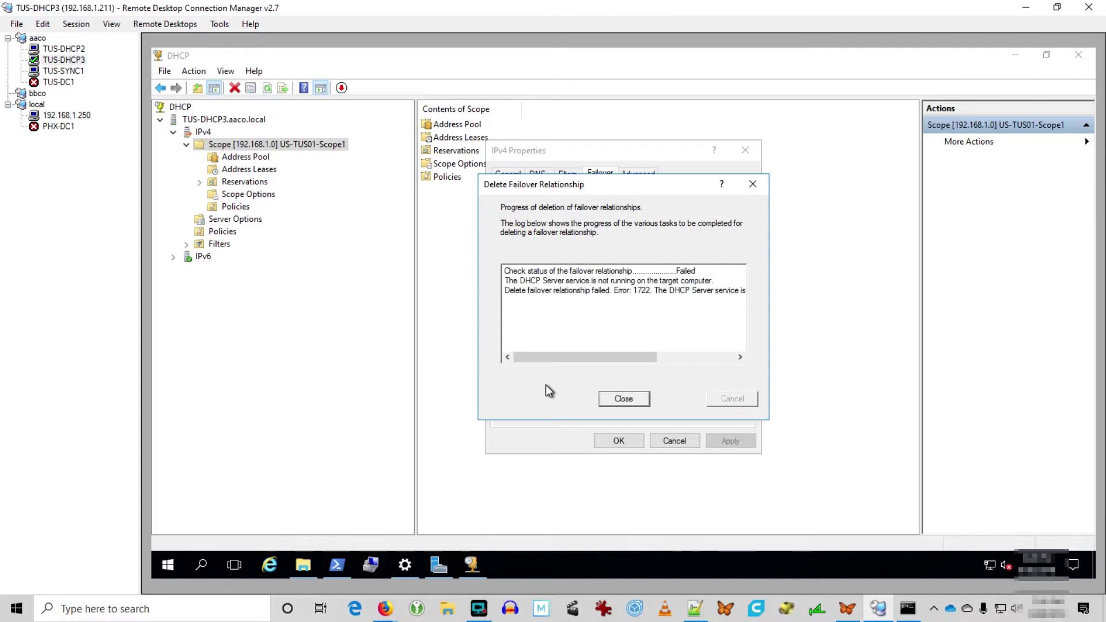
pyautogui.moveTo(576, 356); pyautogui.dragTo(662, 357)
pyautogui.click(624, 399)
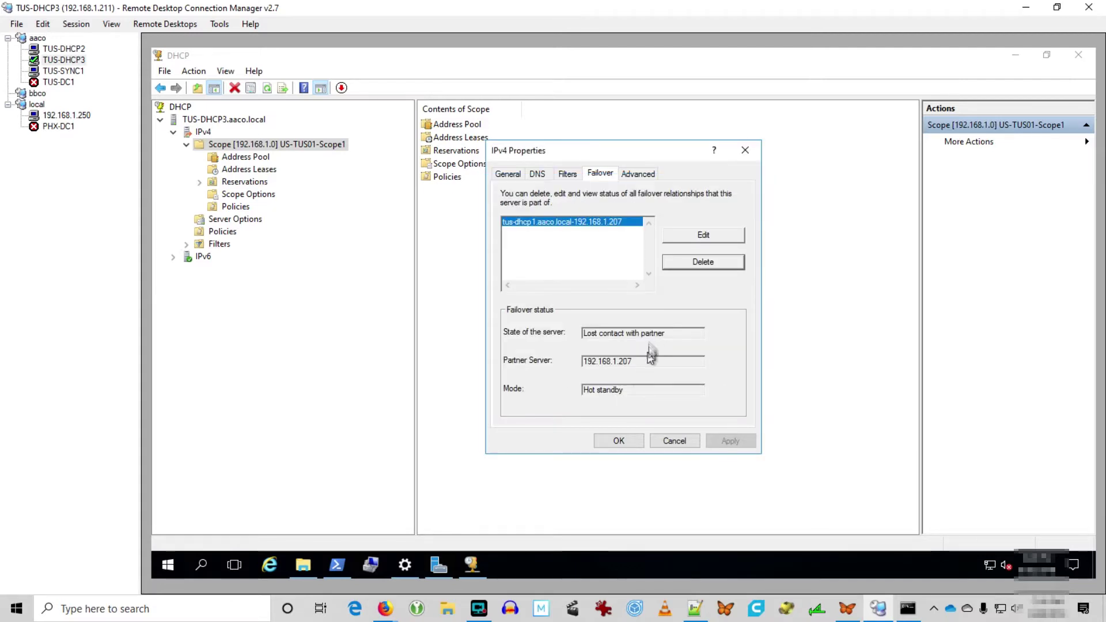
# Switch the failover relationship to partner down, apply it, and close the hung console.
pyautogui.click(697, 232)
pyautogui.click(714, 212)
pyautogui.click(683, 357)
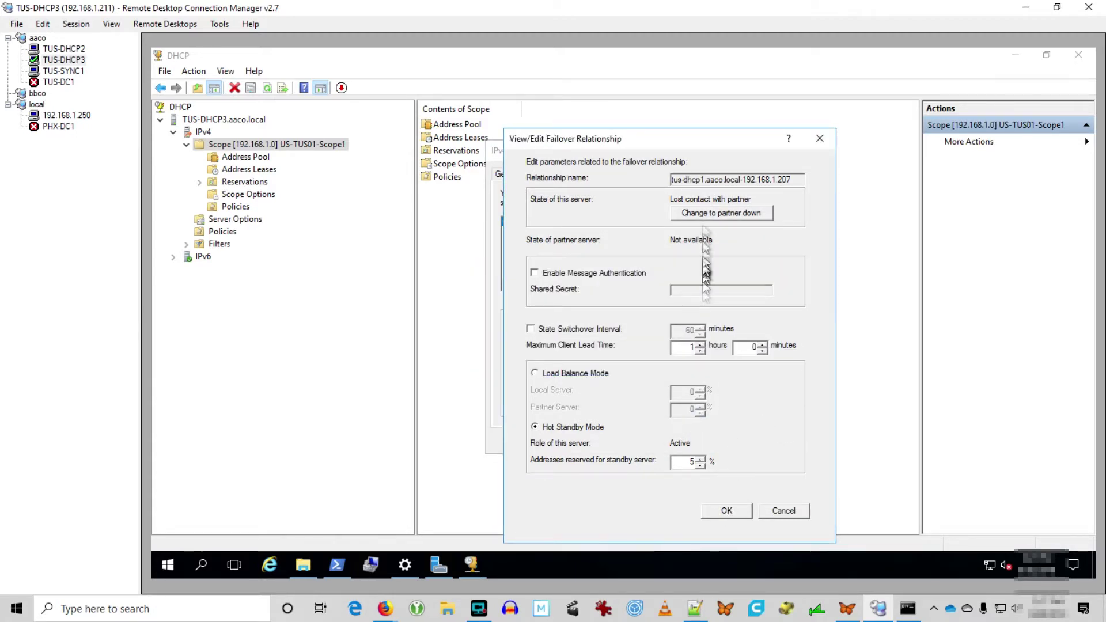
pyautogui.click(706, 216)
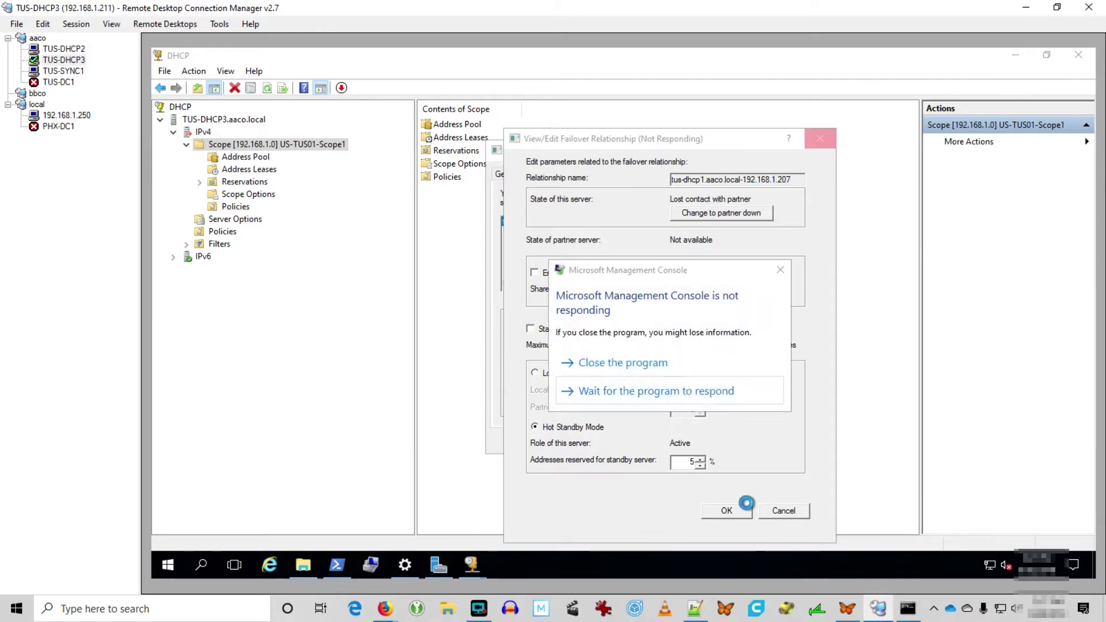
pyautogui.click(621, 365)
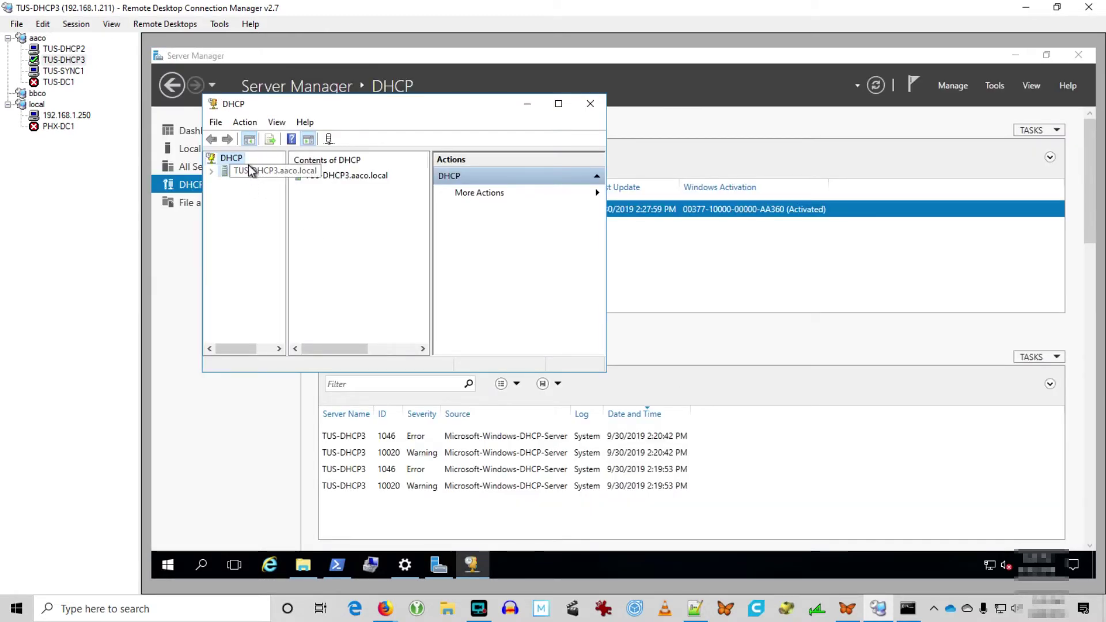
# Stop the DHCP Server service on TUS-DHCP3.
pyautogui.click(253, 170)
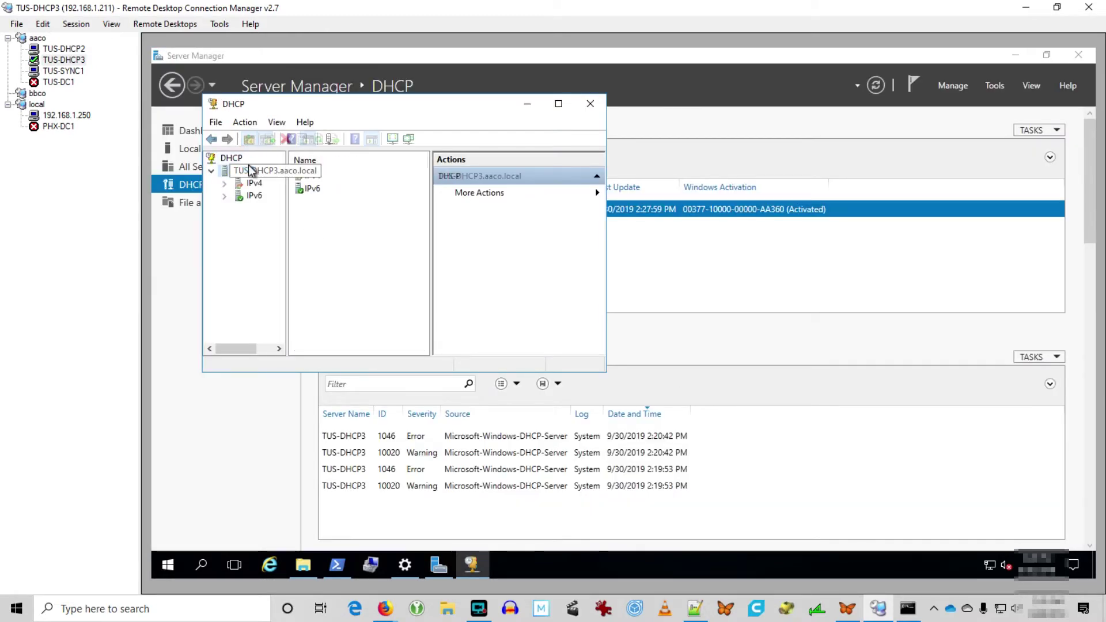
pyautogui.rightClick(268, 173)
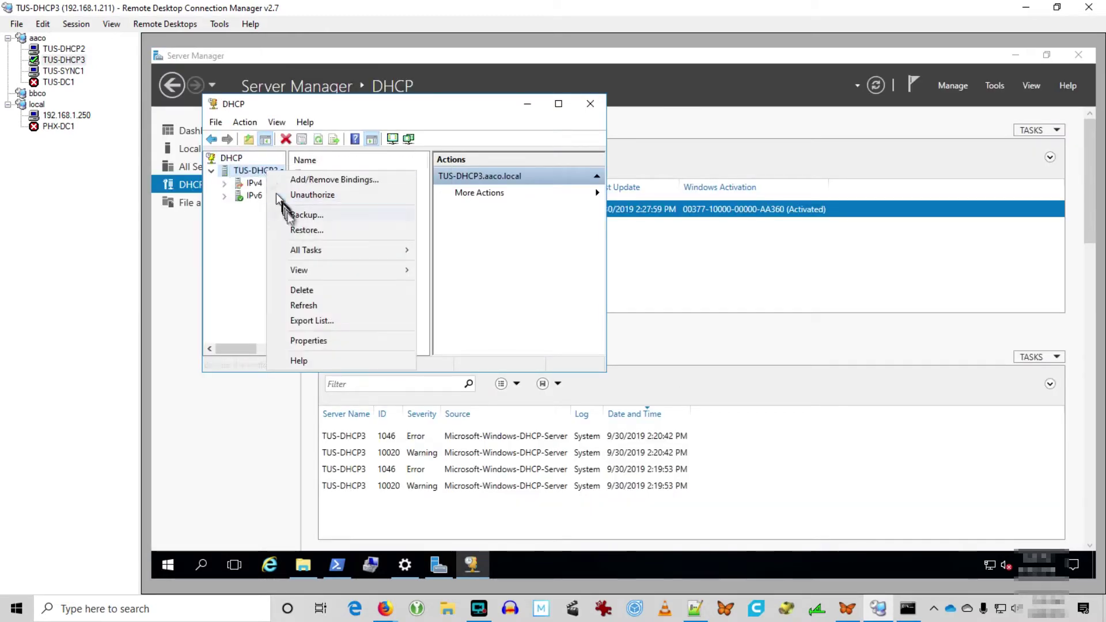
pyautogui.moveTo(306, 247)
pyautogui.click(450, 266)
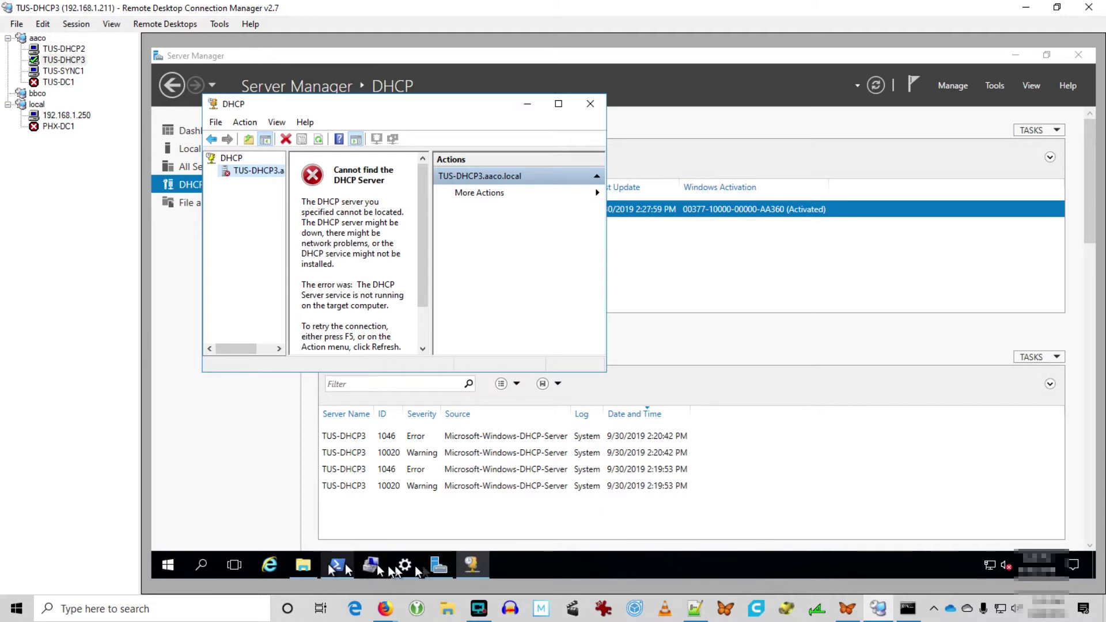
# Delete all DHCP database files from the dhcp folder and close it.
pyautogui.click(303, 564)
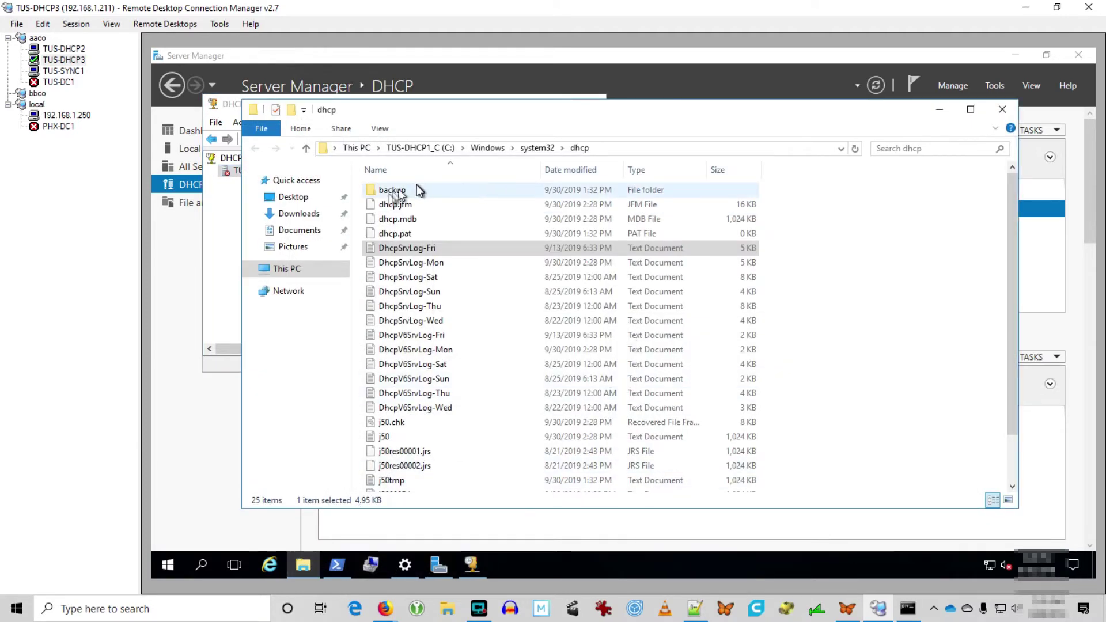
pyautogui.click(390, 190)
pyautogui.hotkey('ctrl', 'a')
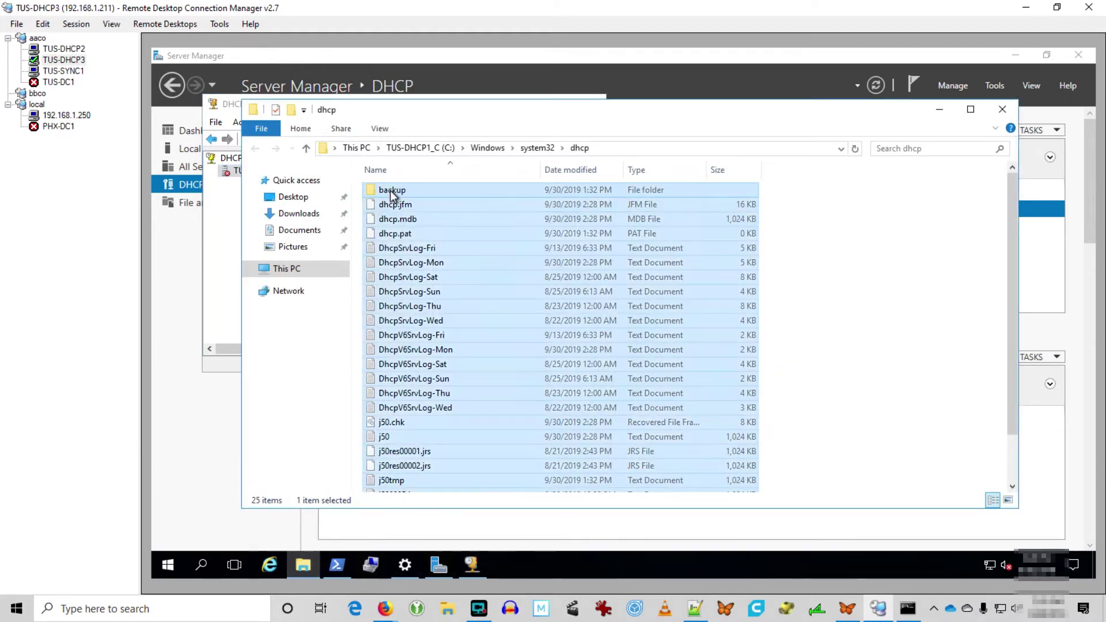
pyautogui.press('Delete')
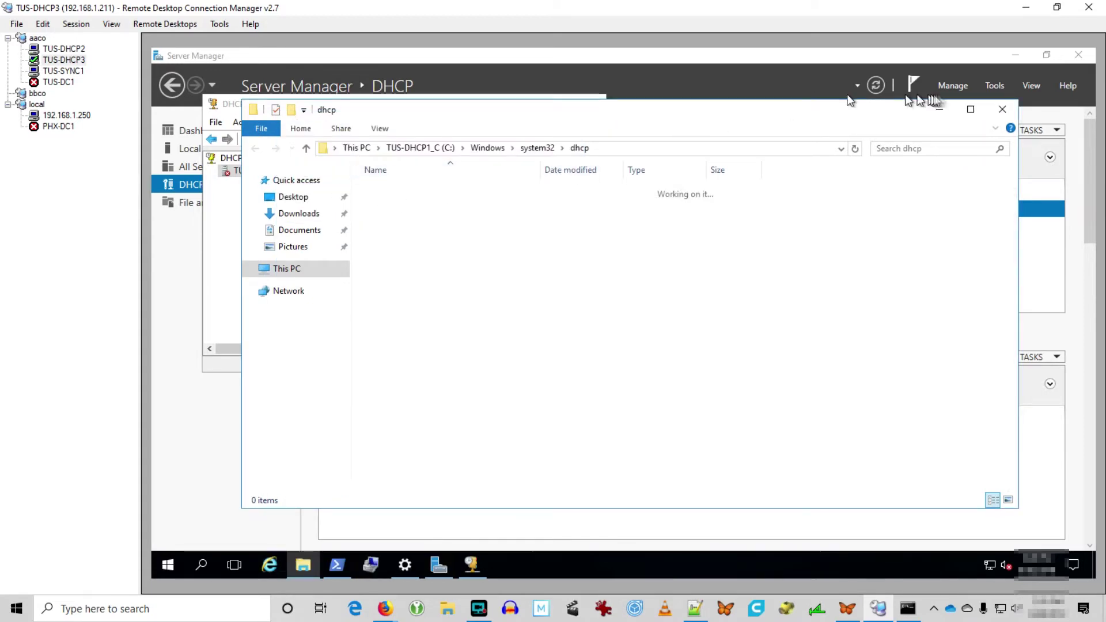
pyautogui.click(1002, 108)
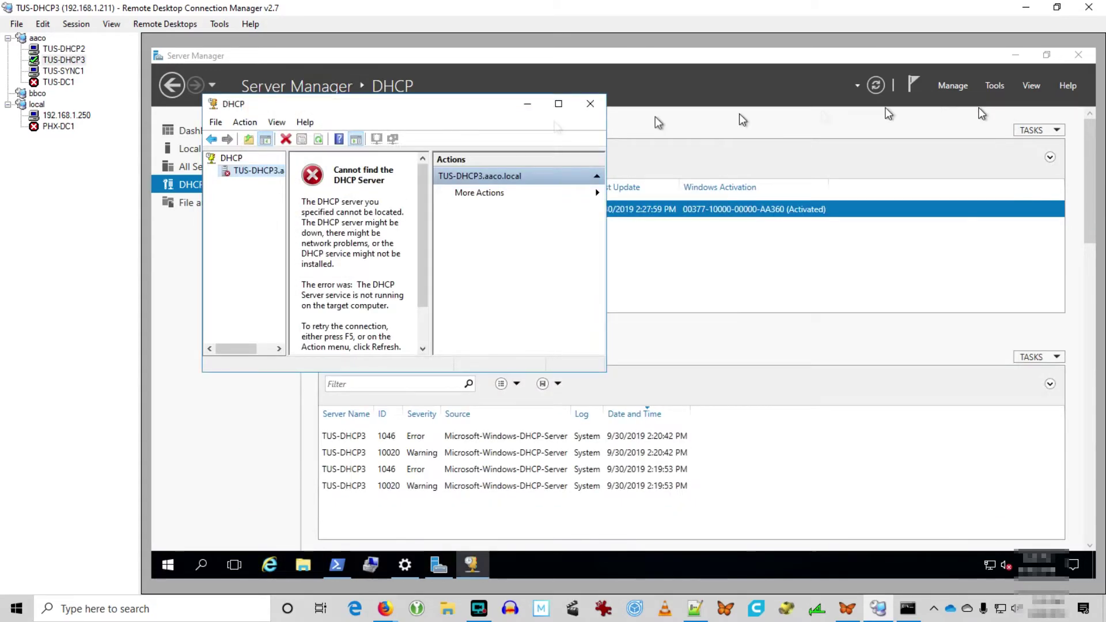
# Restart the DHCP Server service, confirm IPv4 has no scopes, then move to TUS-DHCP2.
pyautogui.rightClick(264, 170)
pyautogui.moveTo(287, 249)
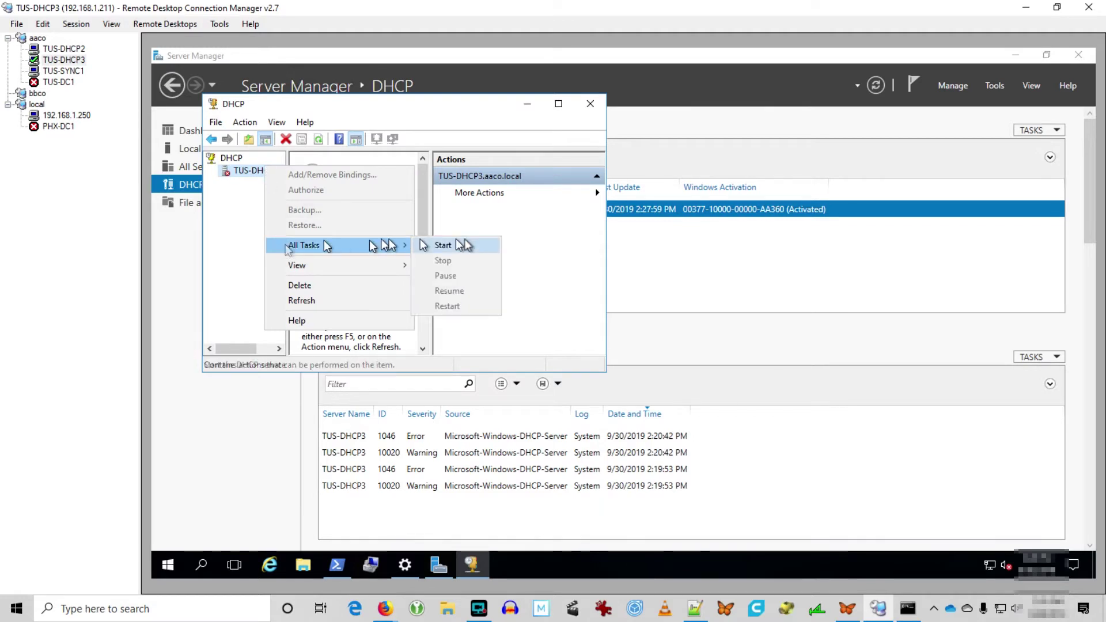
pyautogui.click(466, 247)
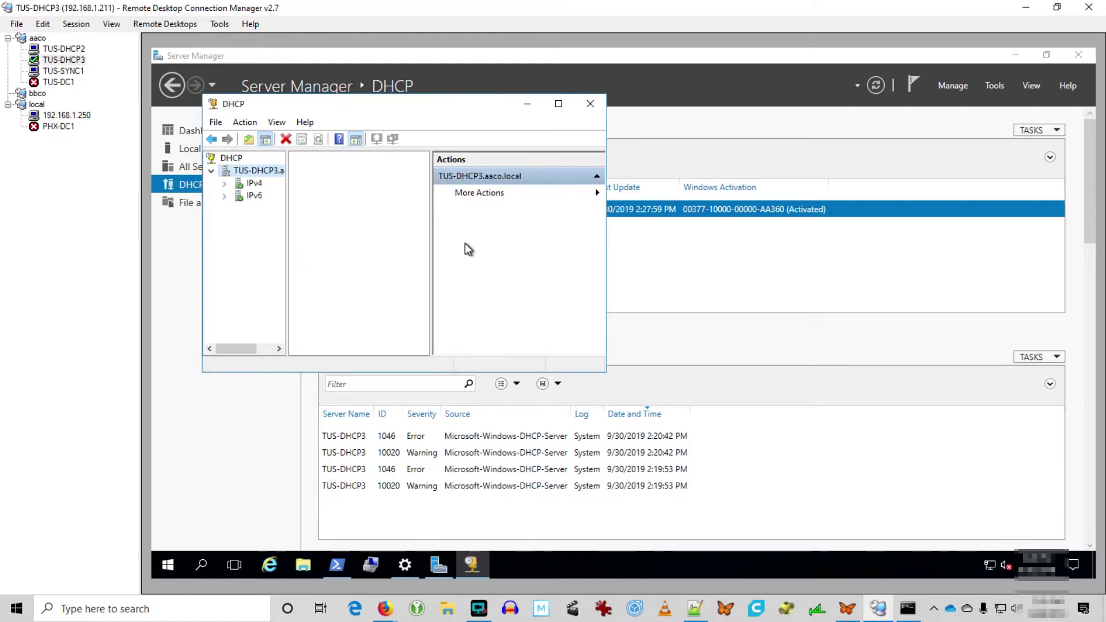
pyautogui.click(225, 183)
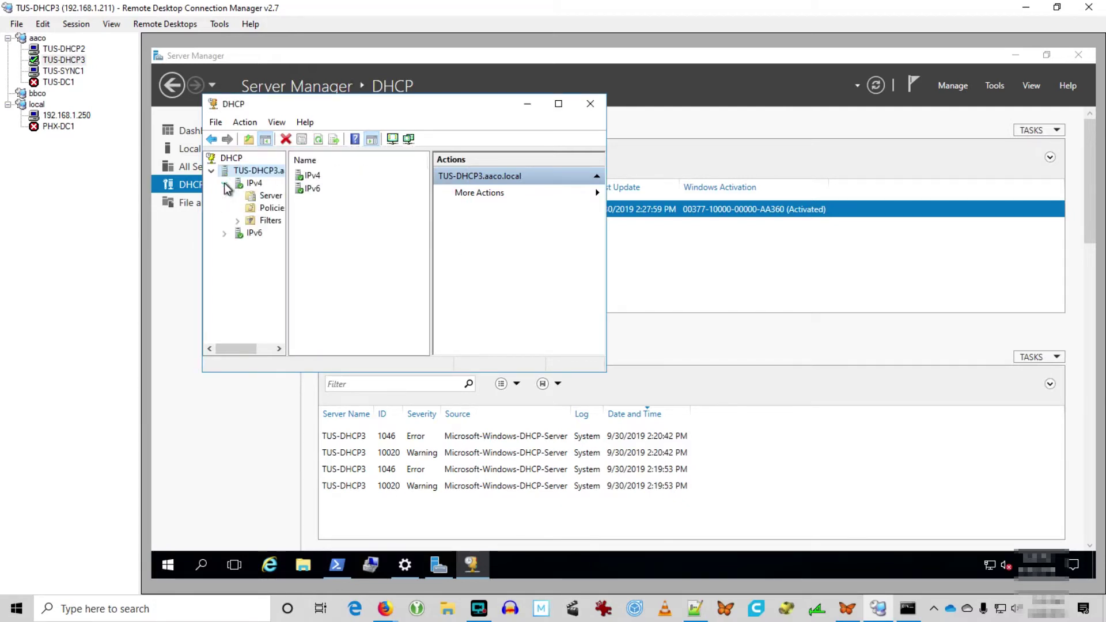
pyautogui.doubleClick(379, 107)
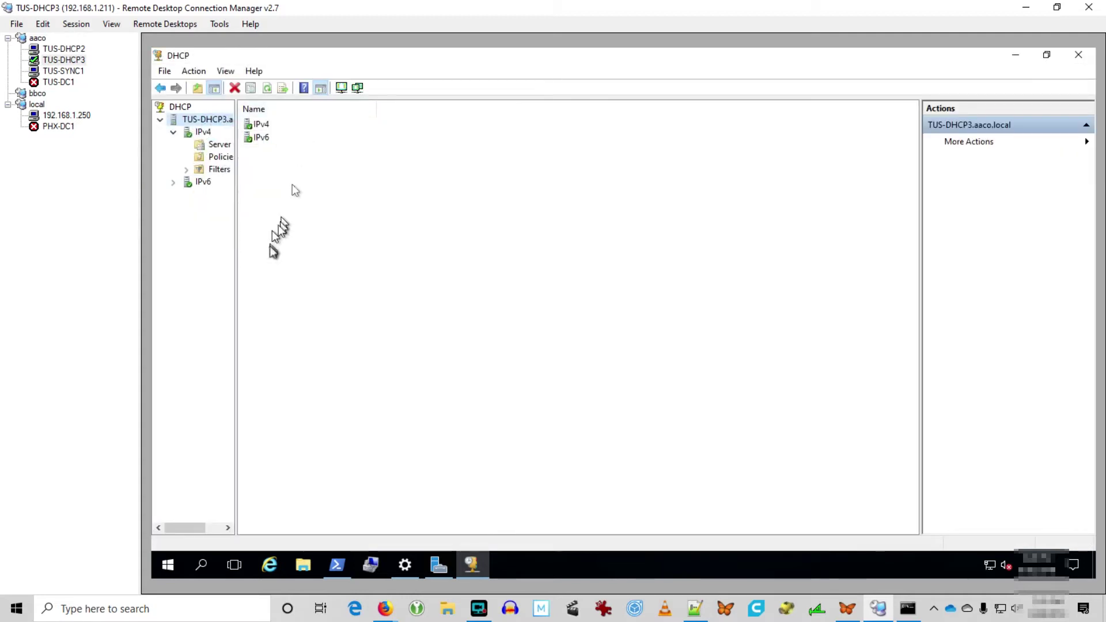
pyautogui.moveTo(235, 255); pyautogui.dragTo(399, 255)
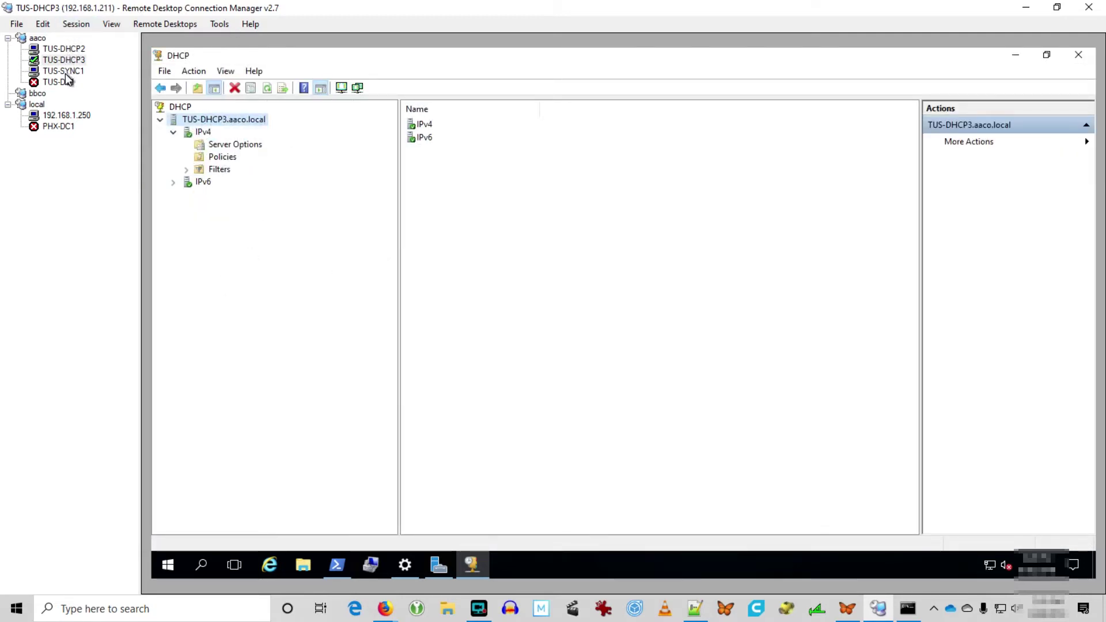
pyautogui.click(64, 48)
pyautogui.rightClick(179, 107)
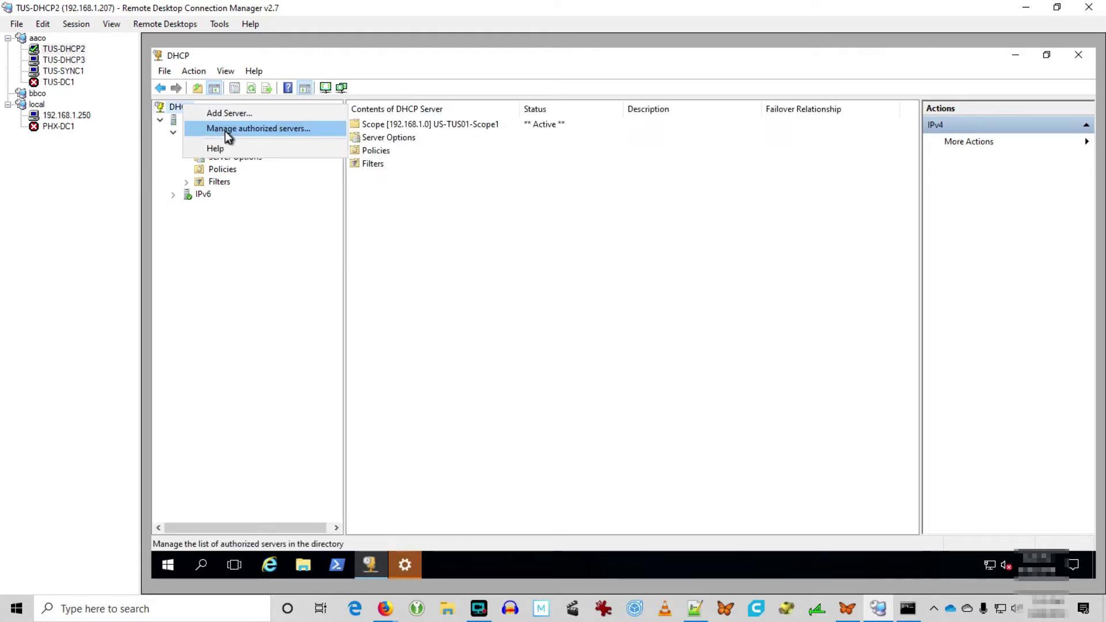
# Refresh the authorized DHCP servers list to confirm tus-dhcp3 (192.168.1.211) appears, then close it.
pyautogui.click(225, 131)
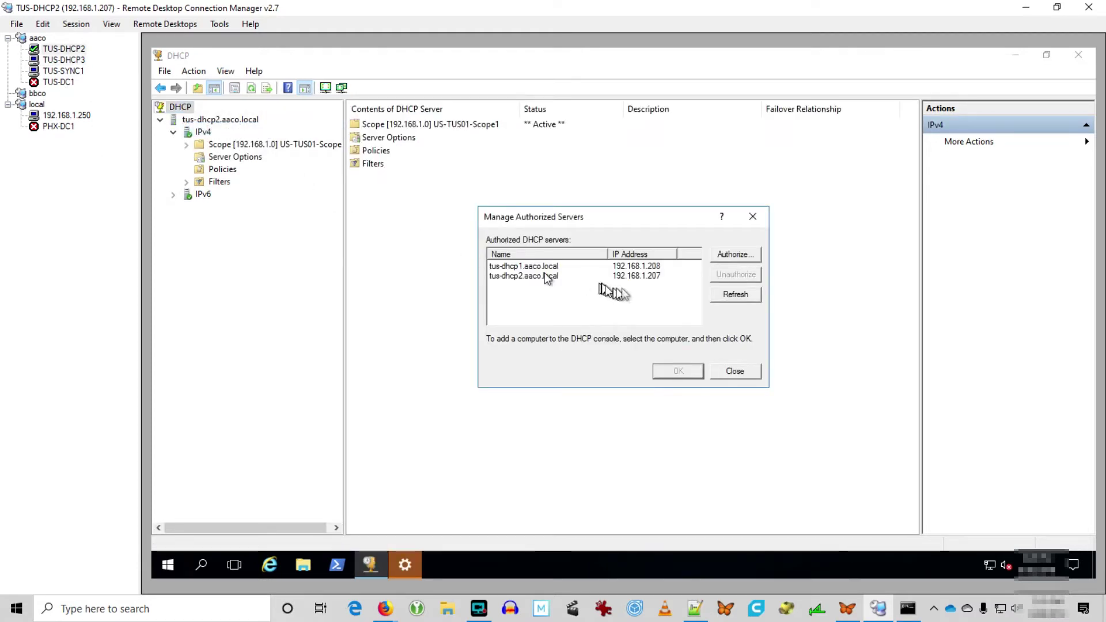
pyautogui.click(726, 295)
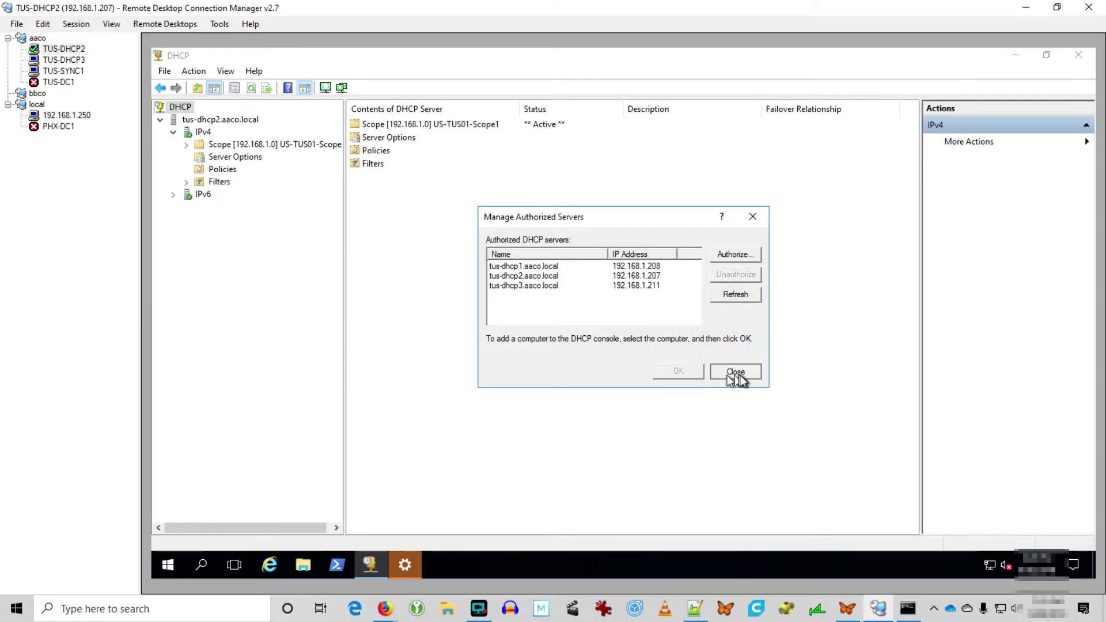
pyautogui.click(728, 372)
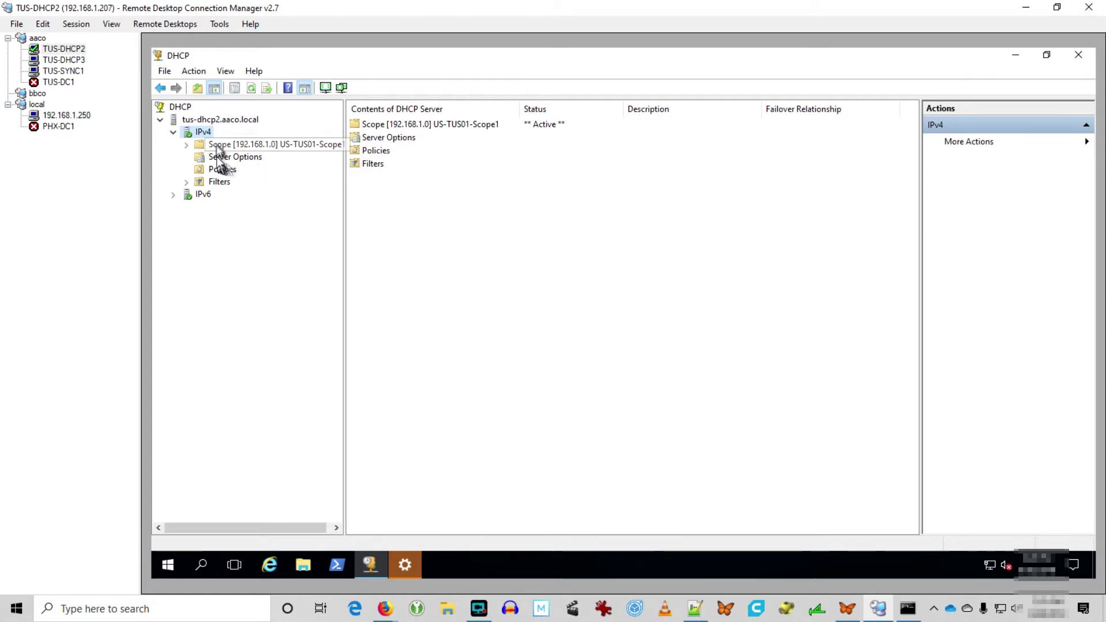
pyautogui.rightClick(208, 135)
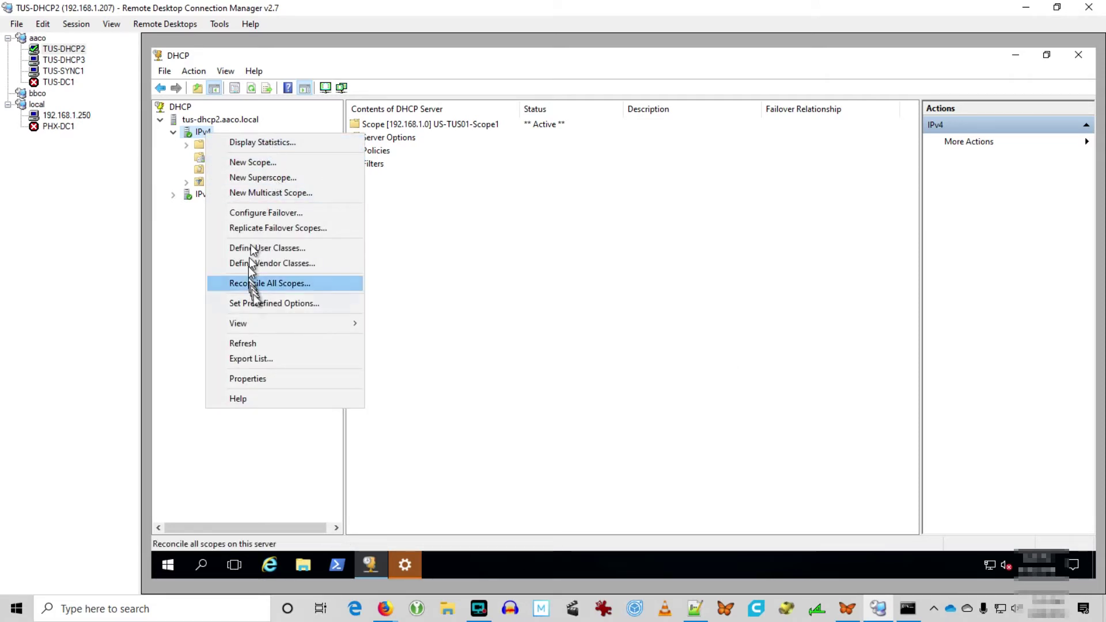
# Start failover for the 192.168.1.0 scope with authorized server tus-dhcp3 chosen as partner.
pyautogui.click(258, 375)
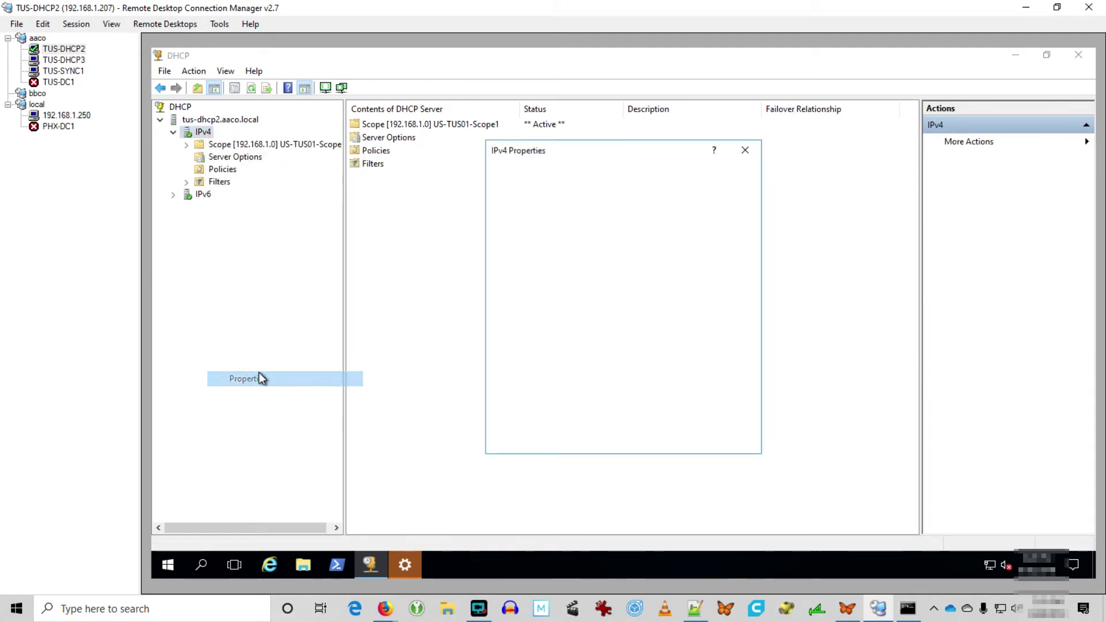
pyautogui.rightClick(197, 131)
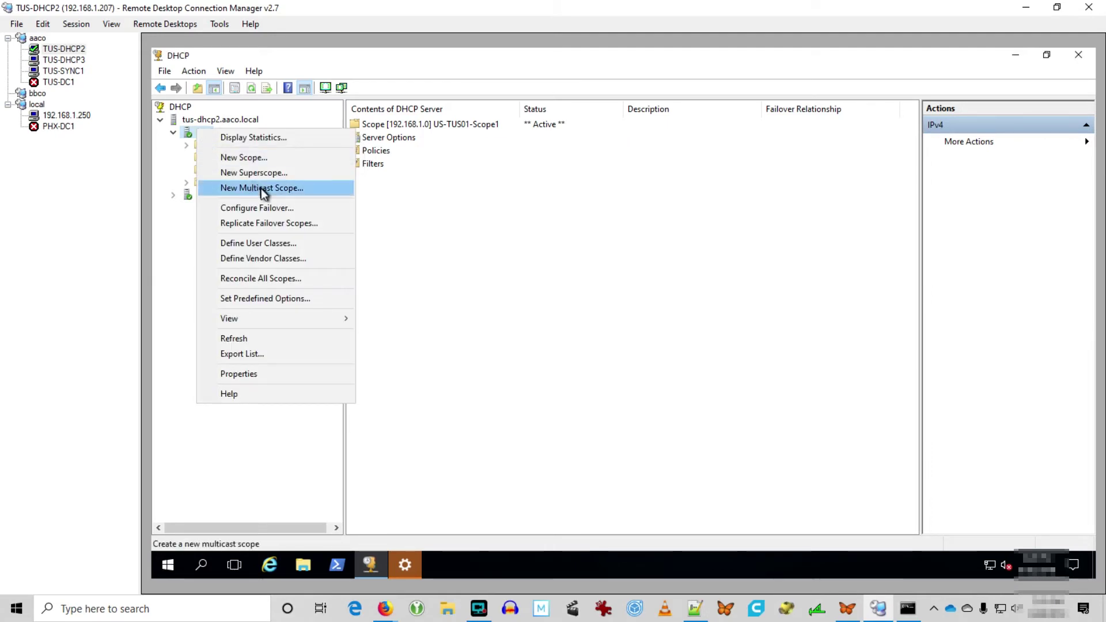
pyautogui.click(263, 210)
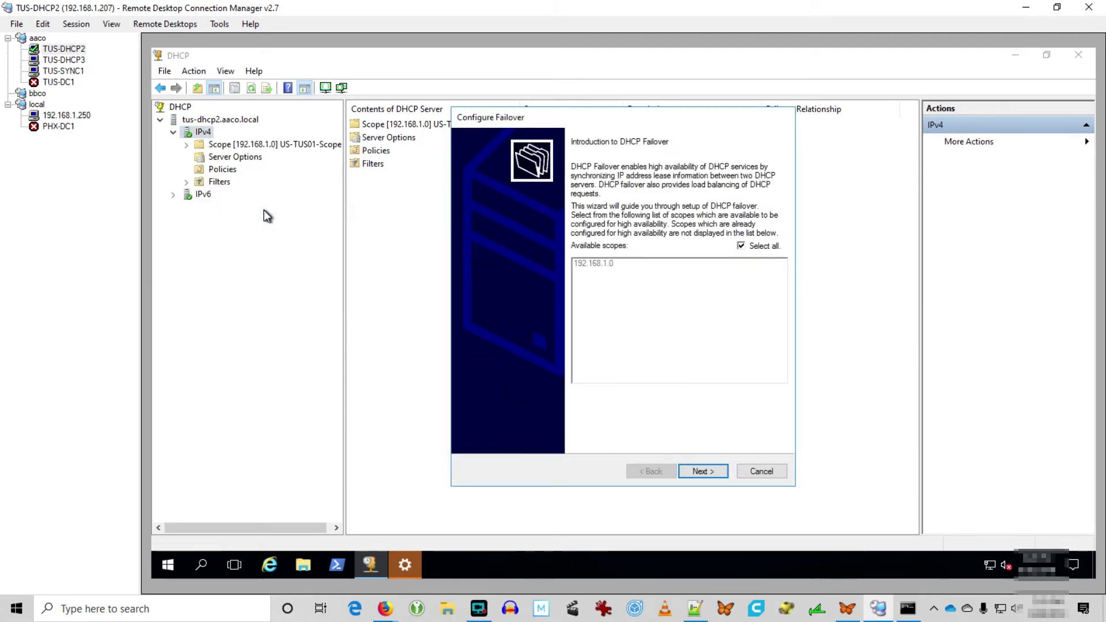
pyautogui.click(703, 472)
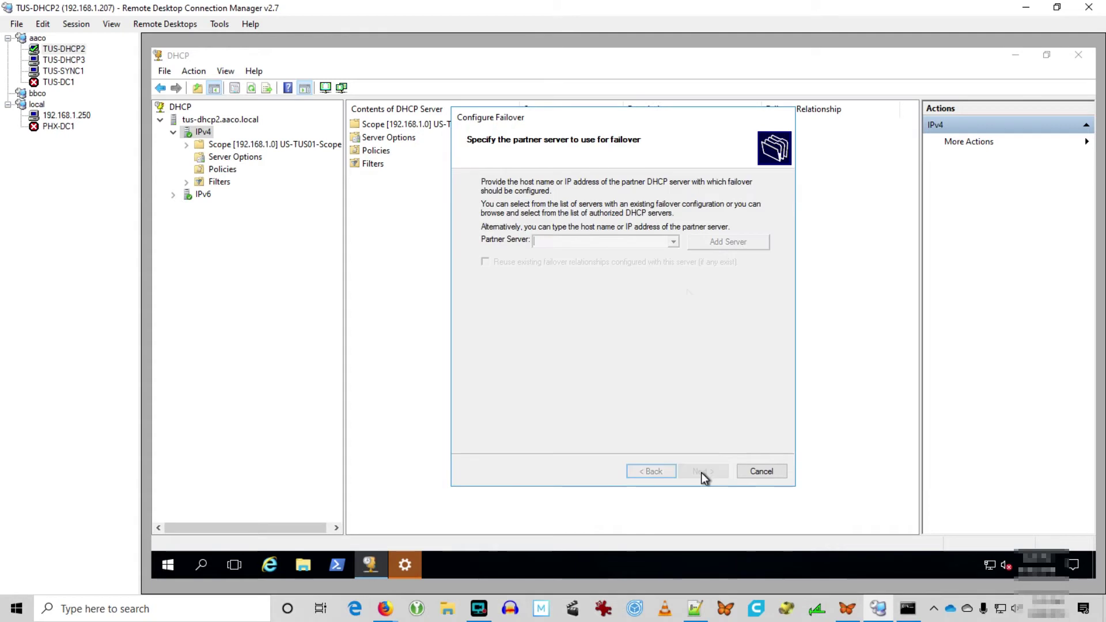
pyautogui.click(719, 245)
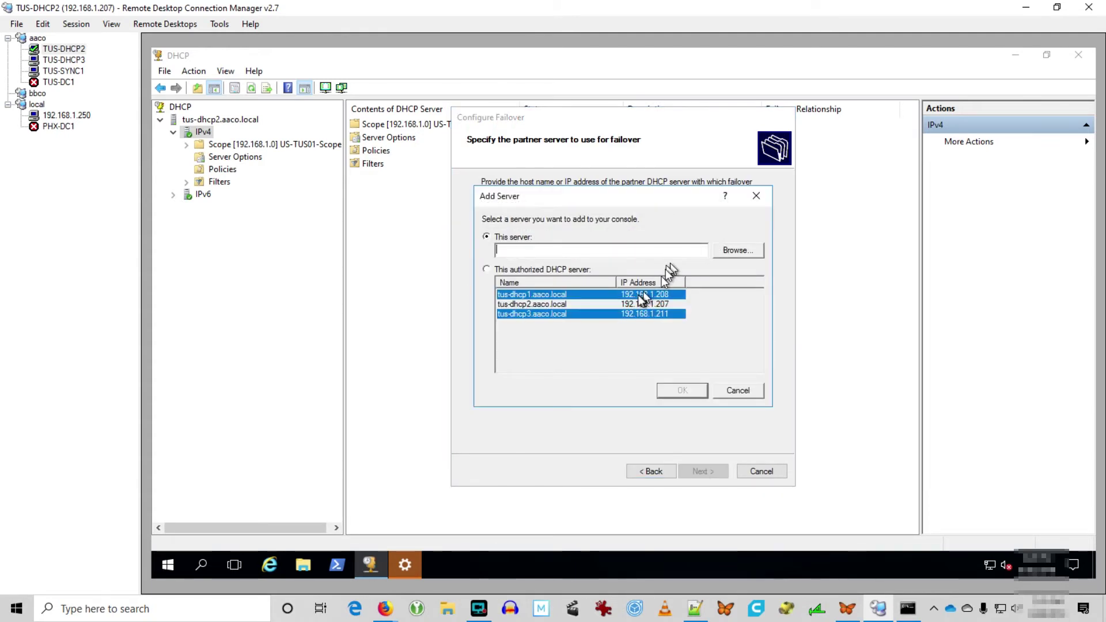
pyautogui.click(506, 268)
pyautogui.click(514, 315)
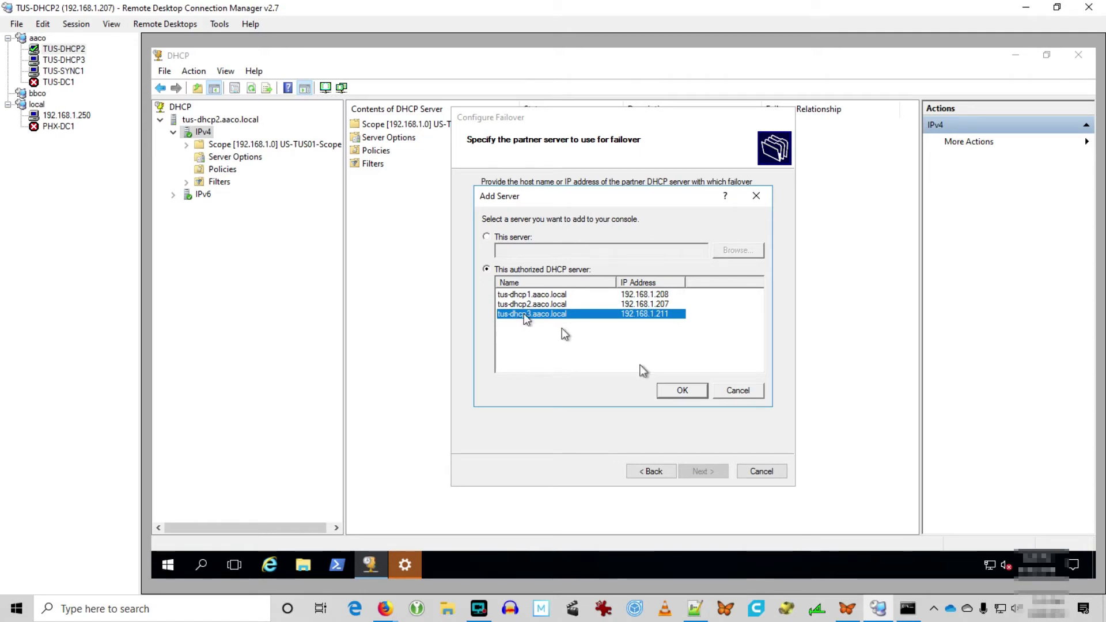
pyautogui.click(689, 395)
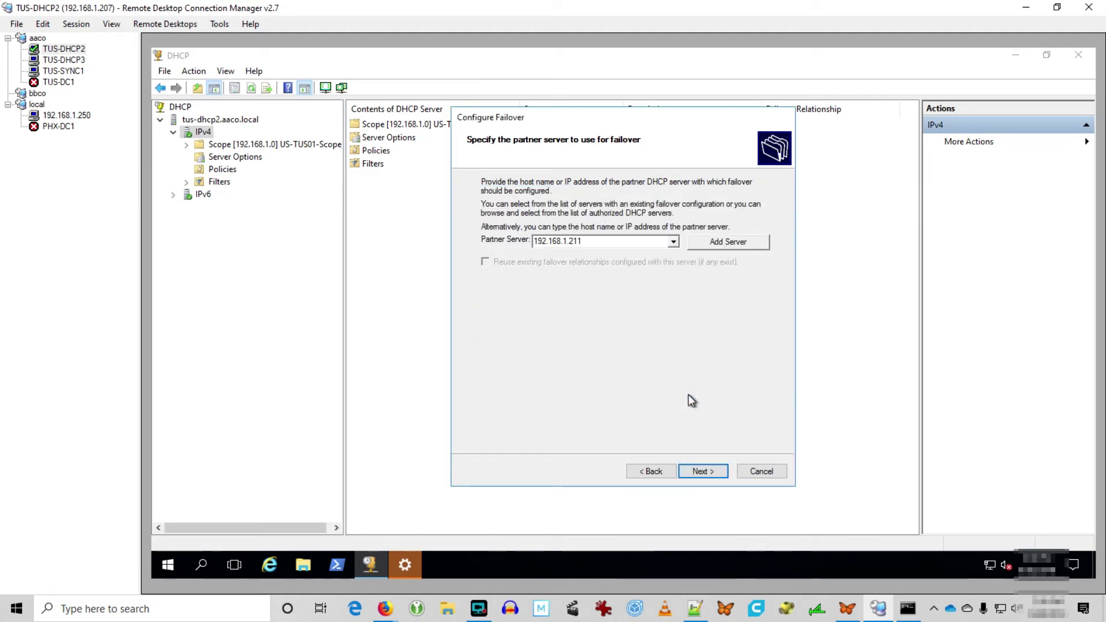
pyautogui.click(699, 470)
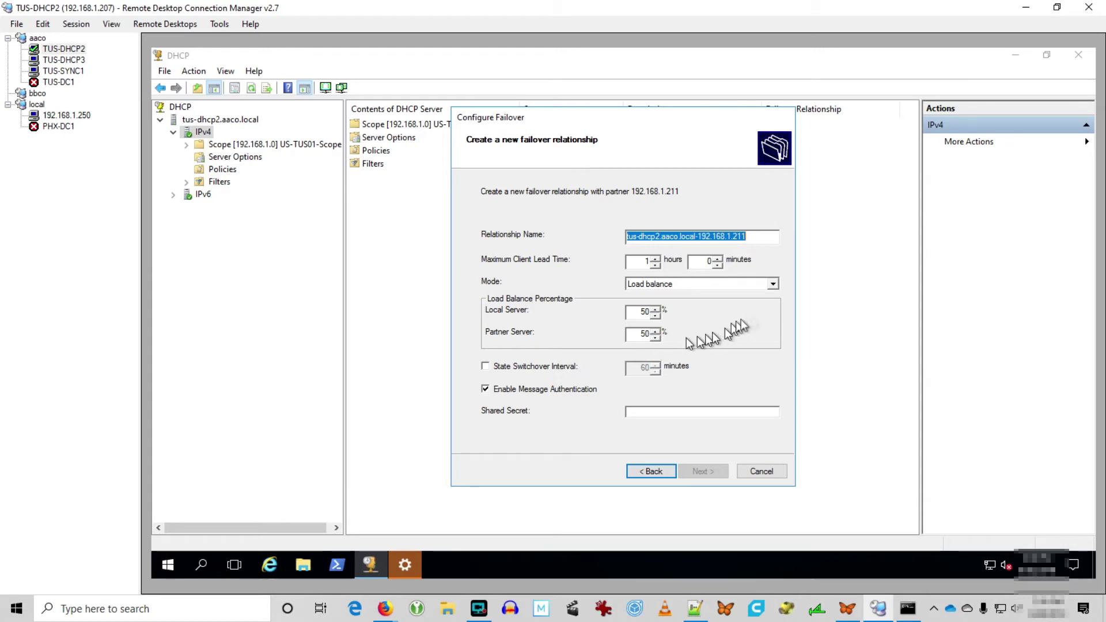
# Set Hot standby mode, enter a shared secret, and finish the failover configuration.
pyautogui.click(774, 284)
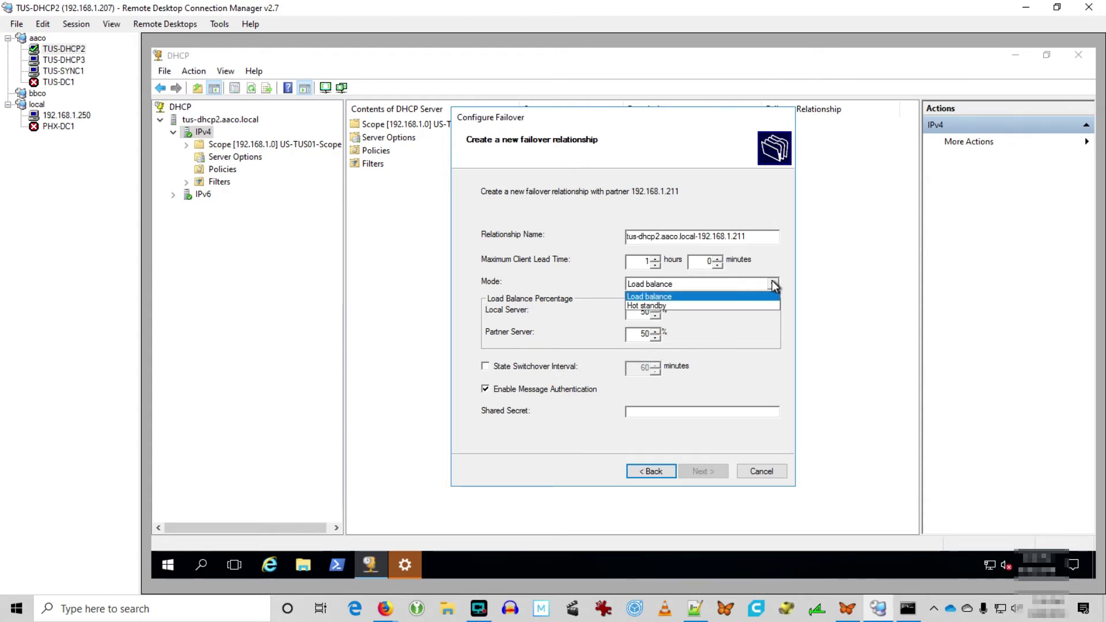
pyautogui.click(711, 301)
pyautogui.click(676, 412)
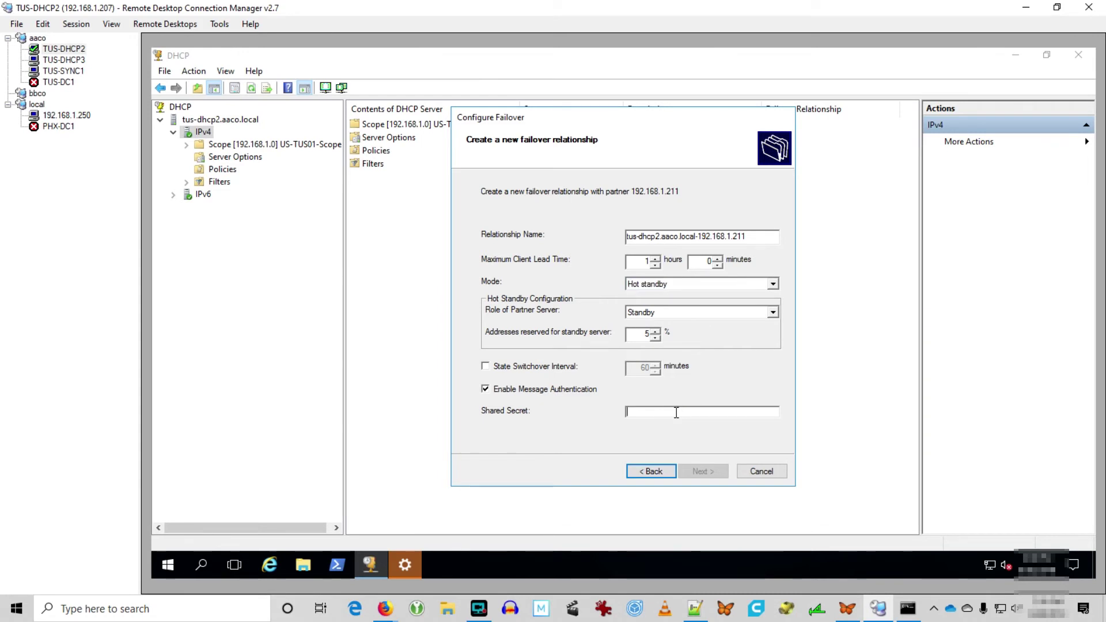
pyautogui.write('P')
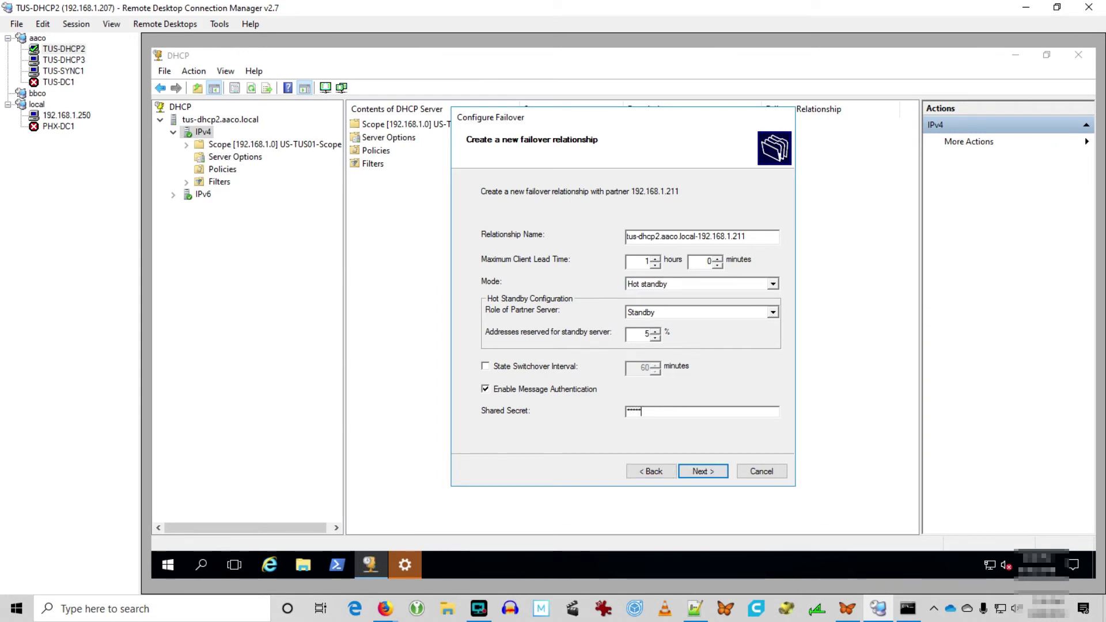
pyautogui.press('Return')
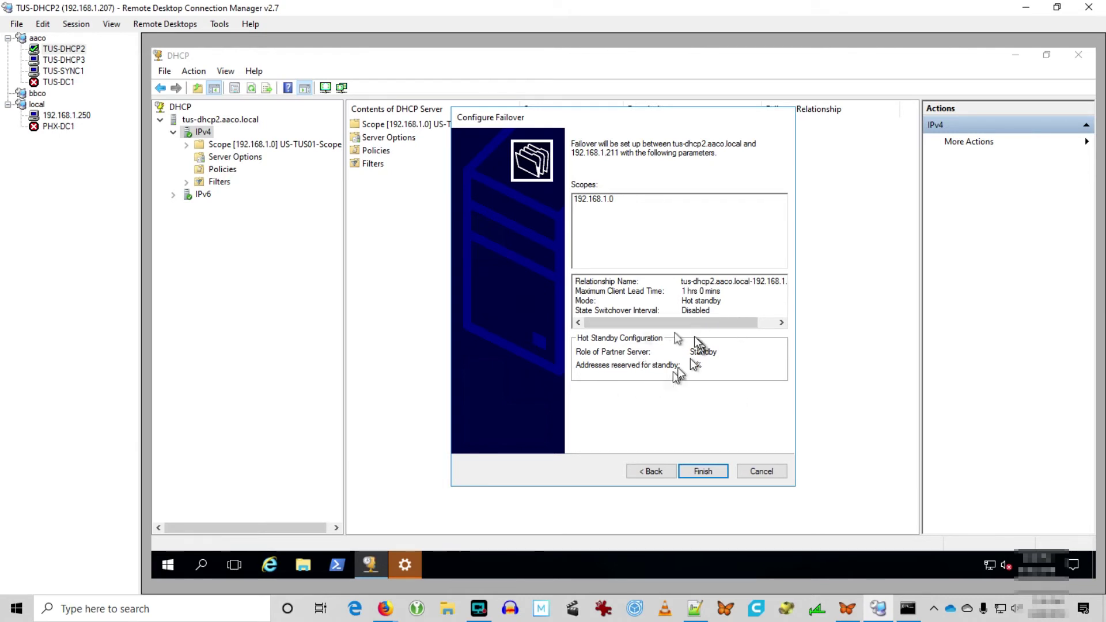
pyautogui.click(704, 476)
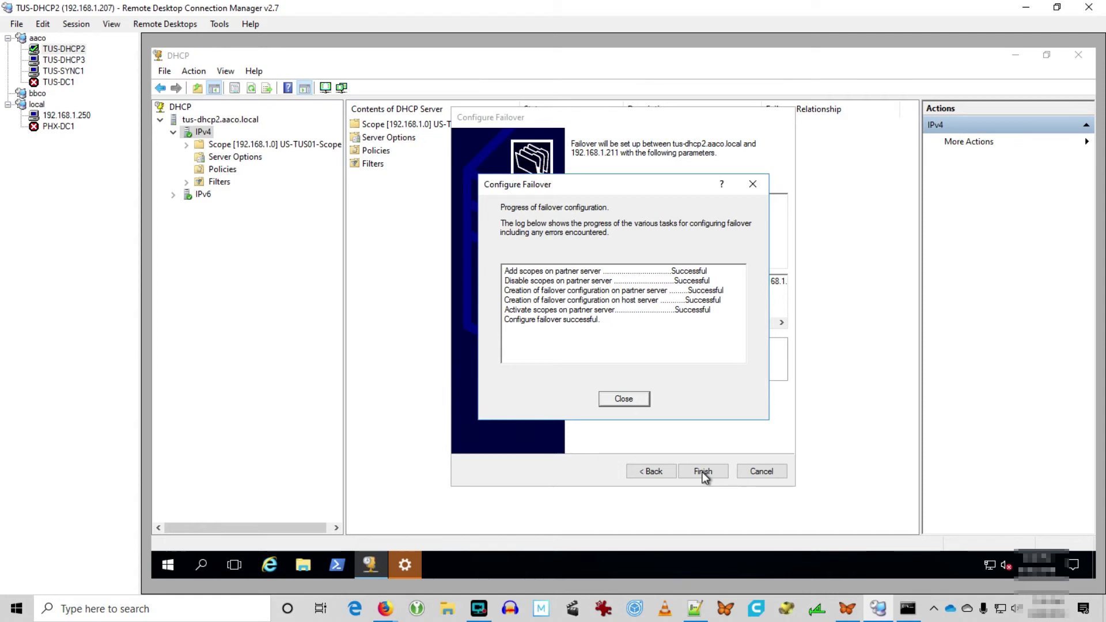
pyautogui.click(618, 401)
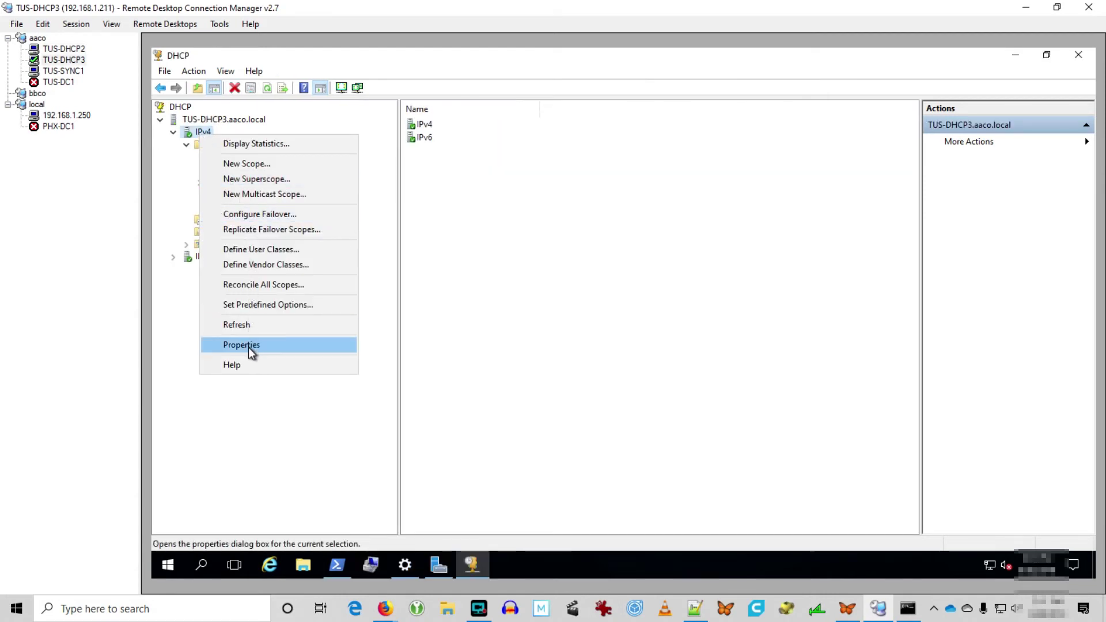
# Open the failover relationship's details from TUS-DHCP3's IPv4 properties.
pyautogui.click(247, 347)
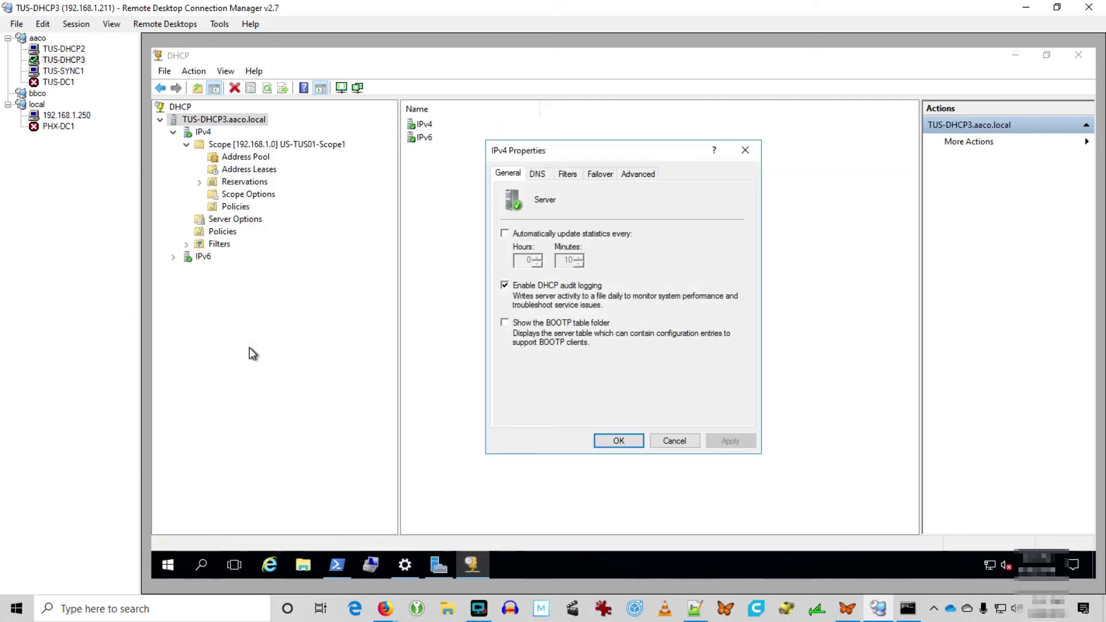
pyautogui.click(600, 173)
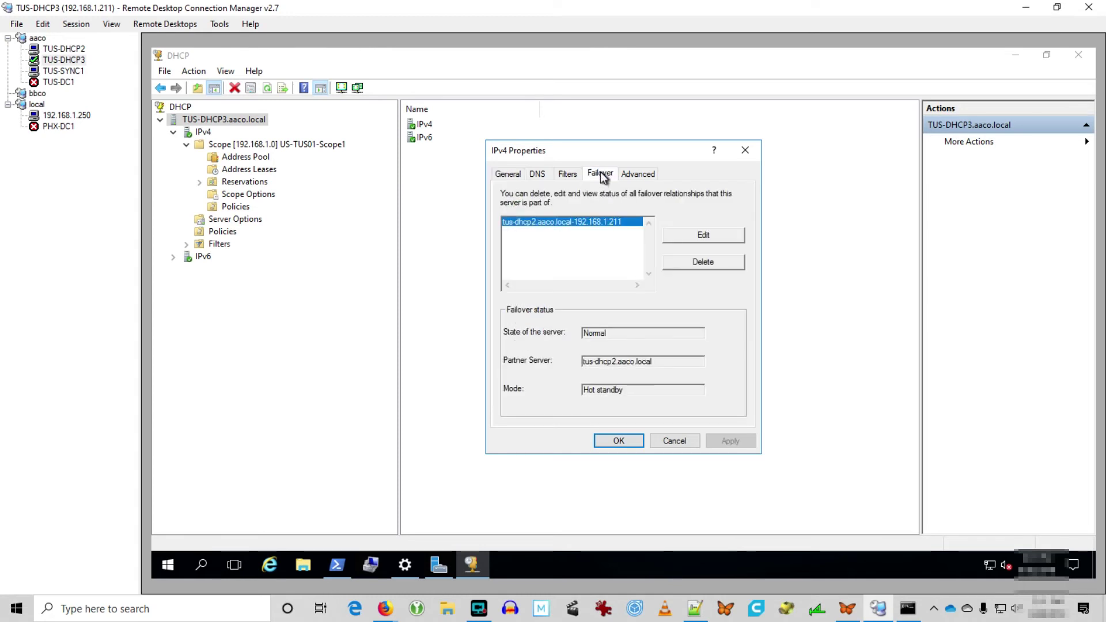
pyautogui.click(704, 234)
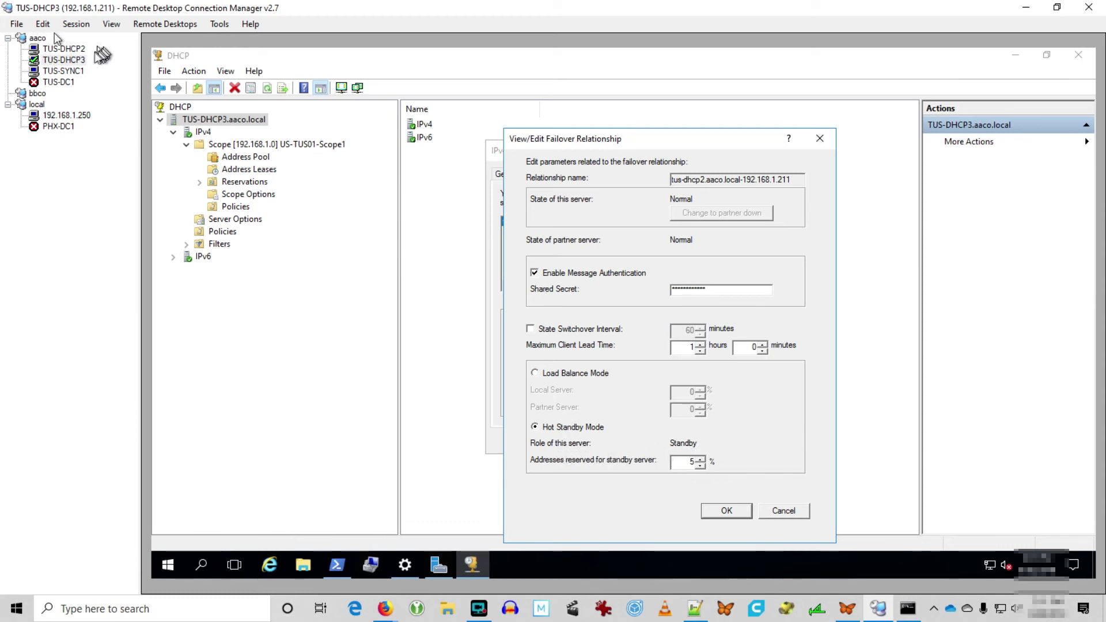
# On TUS-DHCP2, view the failover details: partner 192.168.1.211, Normal state, Hot standby mode.
pyautogui.click(63, 49)
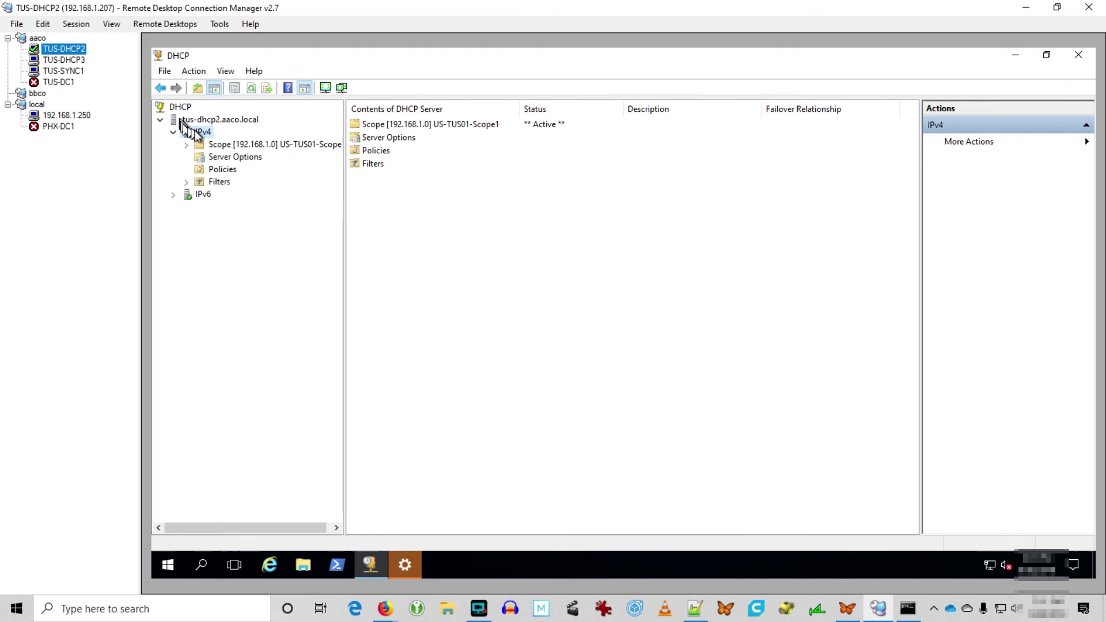
pyautogui.rightClick(198, 132)
pyautogui.click(287, 373)
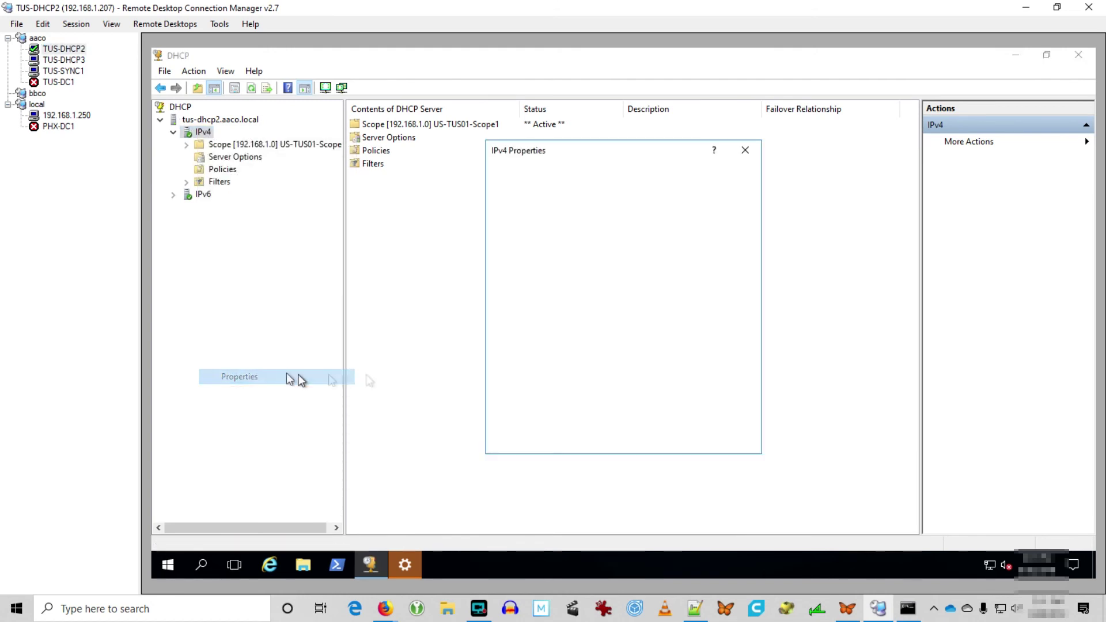
pyautogui.click(569, 141)
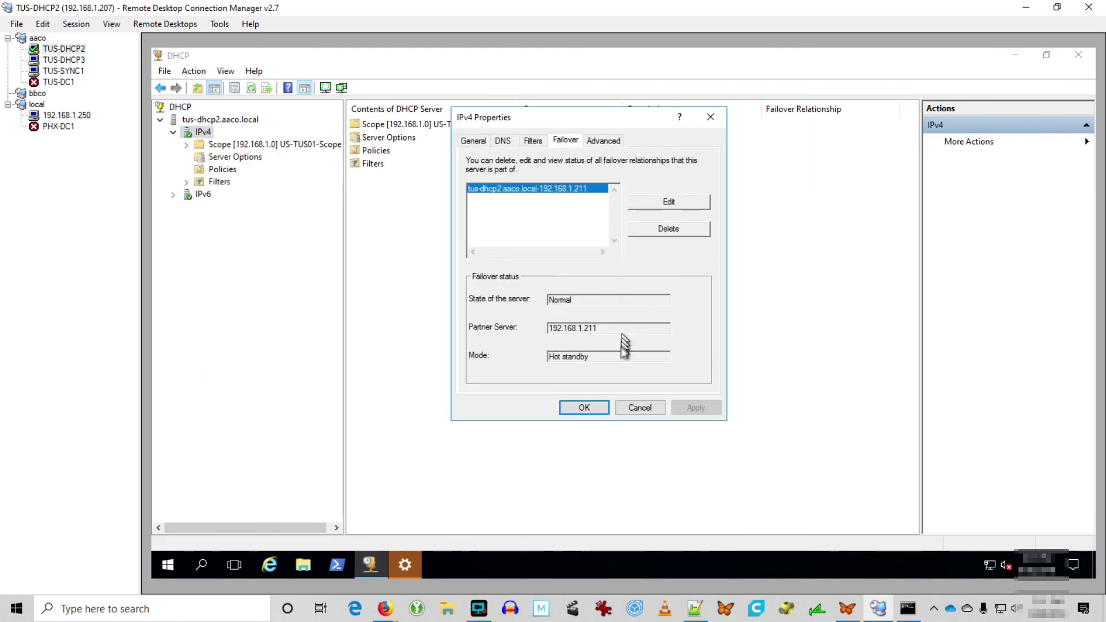
pyautogui.click(664, 203)
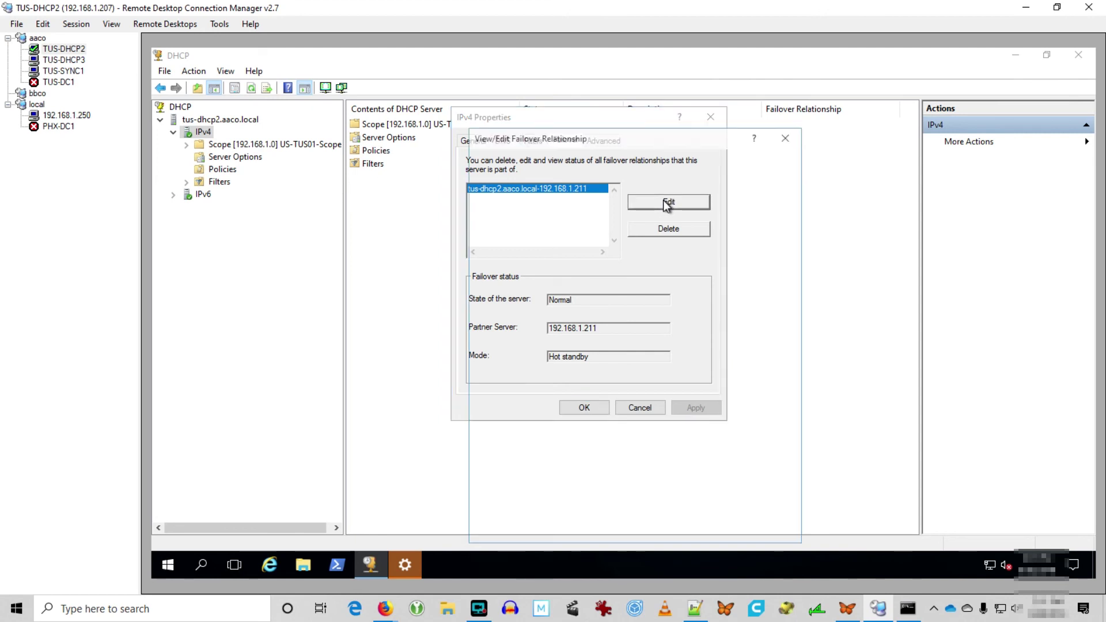